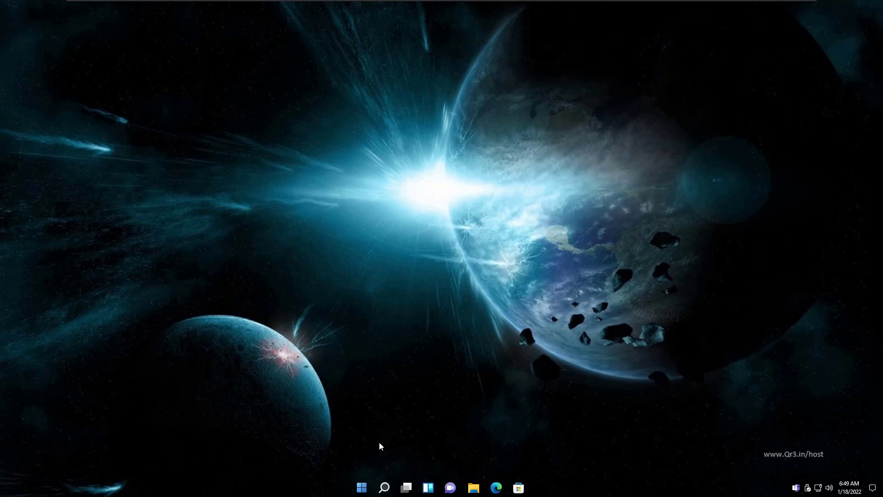
Open Windows Settings, search for "taskbar" and bring up the Taskbar settings page.
{"action": "left_click", "coordinate": [362, 491]}
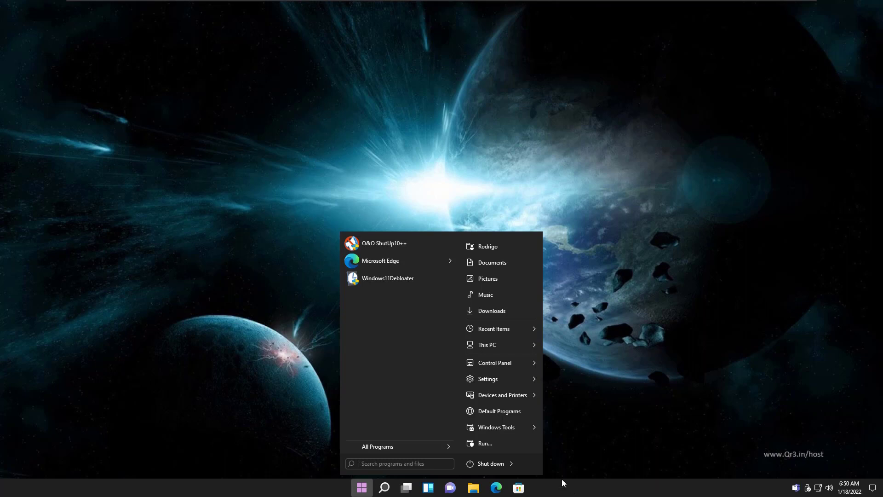
{"action": "right_click", "coordinate": [362, 489]}
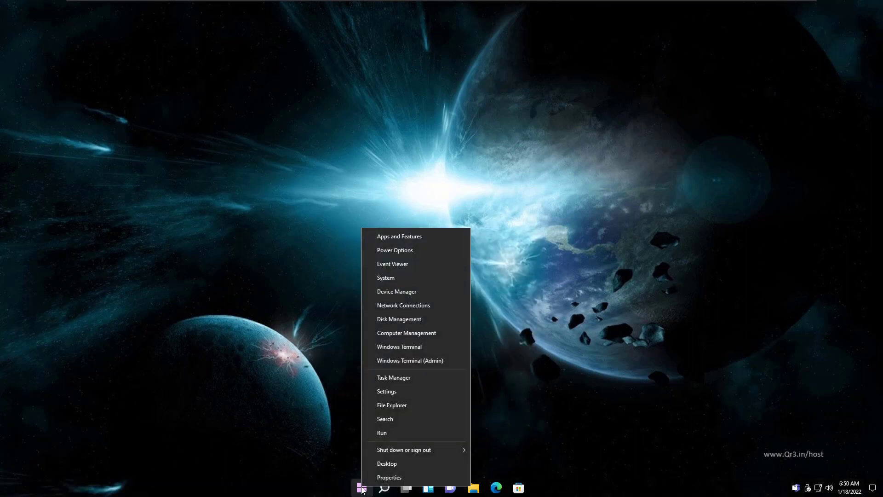
{"action": "left_click", "coordinate": [386, 395]}
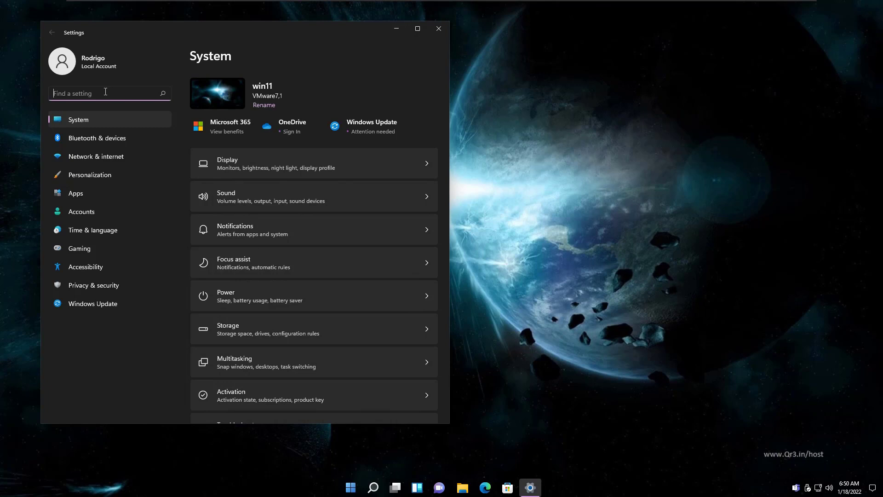
{"action": "type", "text": "tas"}
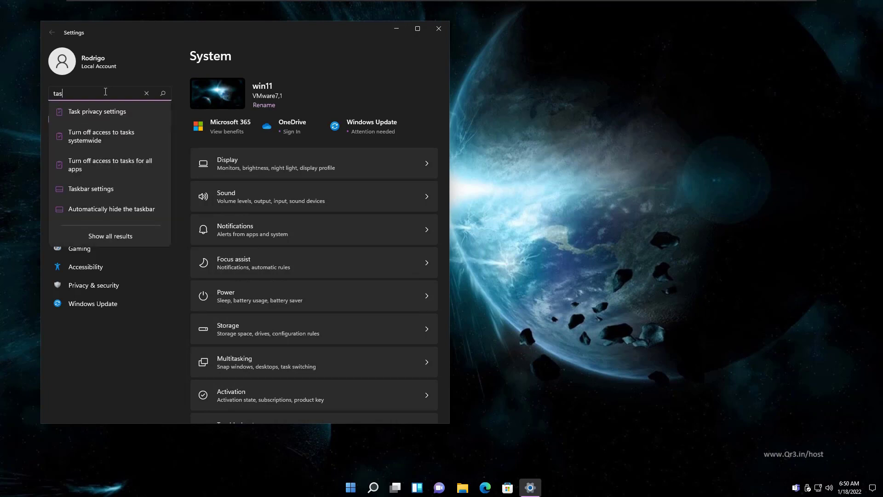
{"action": "type", "text": "kbar"}
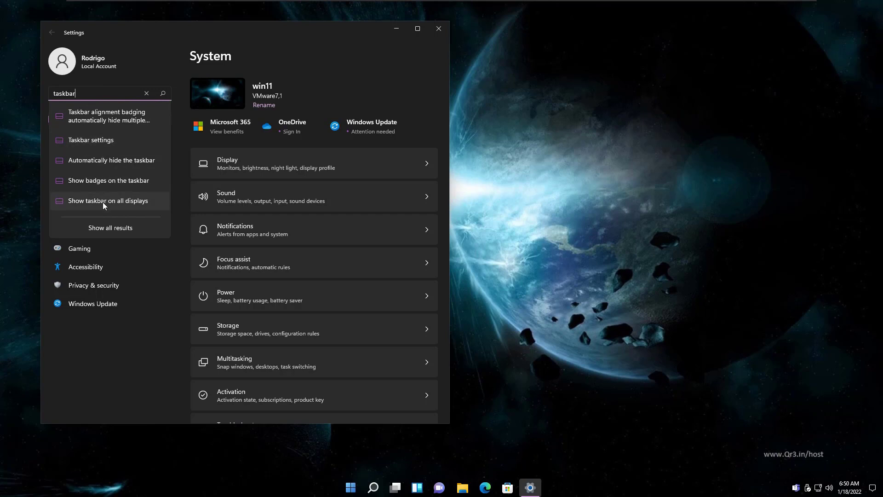
{"action": "left_click", "coordinate": [104, 144]}
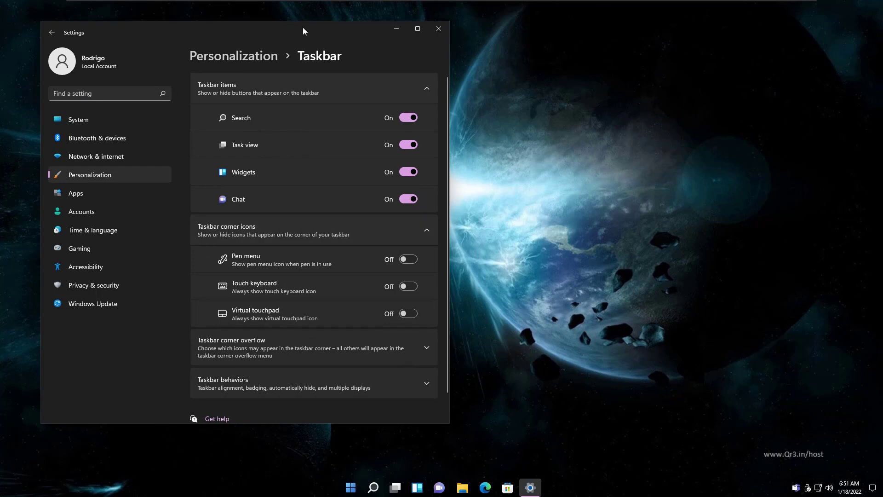
{"action": "left_click_drag", "start_coordinate": [302, 27], "coordinate": [336, 33]}
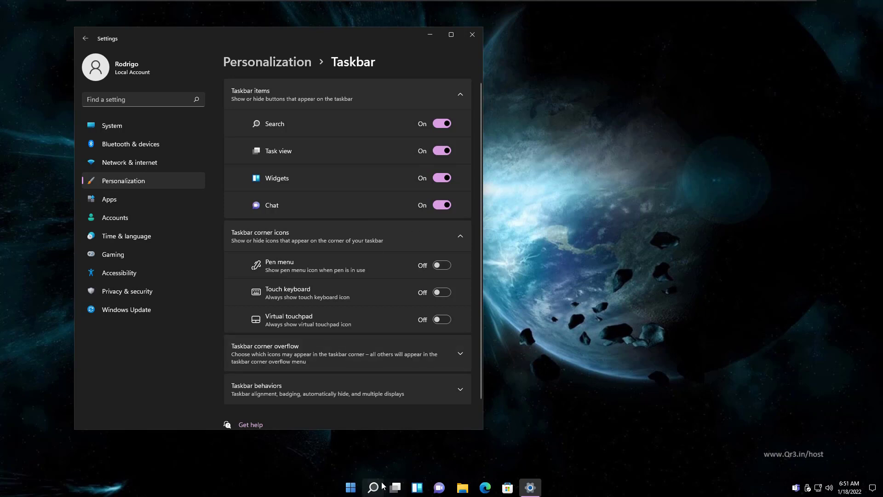
Hide the Search, Task view, Widgets and Chat items from the taskbar, previewing Search and Chat before switching them off.
{"action": "mouse_move", "coordinate": [376, 488]}
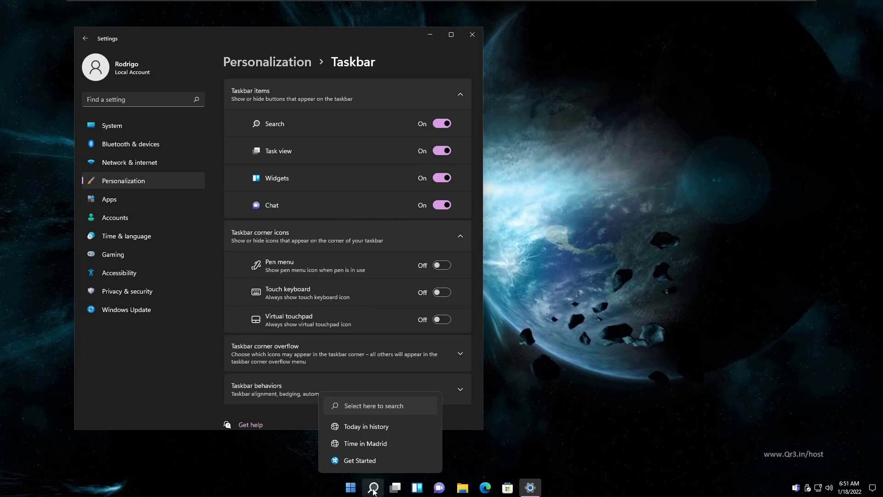
{"action": "left_click", "coordinate": [438, 125]}
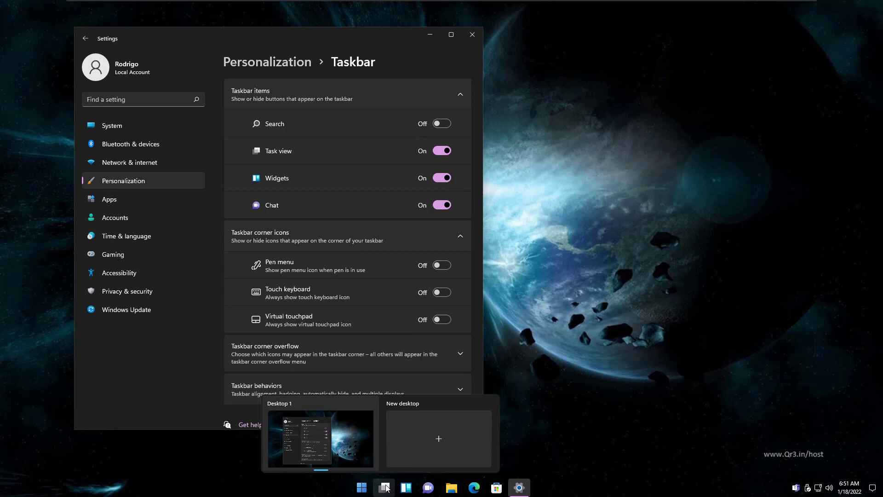
{"action": "left_click", "coordinate": [443, 153]}
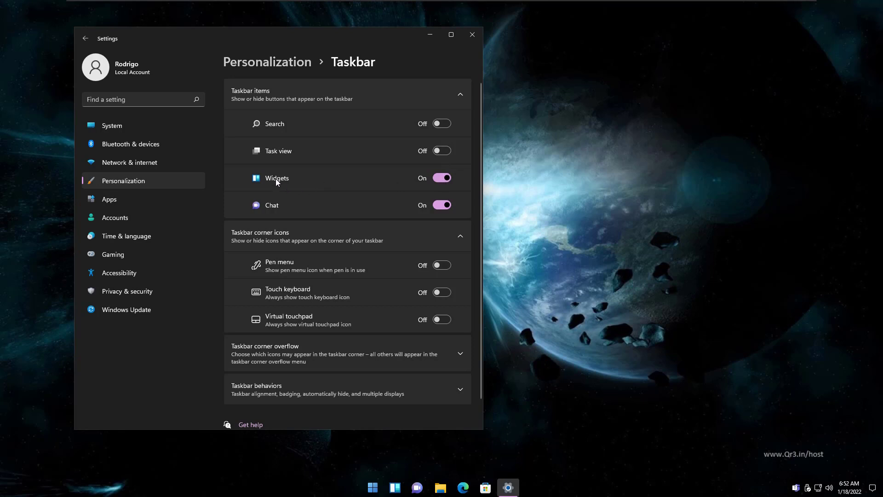
{"action": "left_click", "coordinate": [439, 179]}
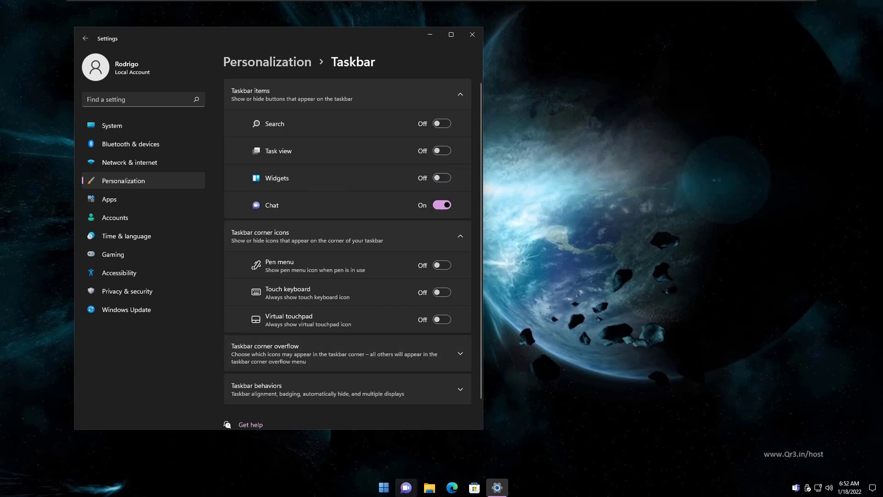
{"action": "left_click", "coordinate": [405, 492]}
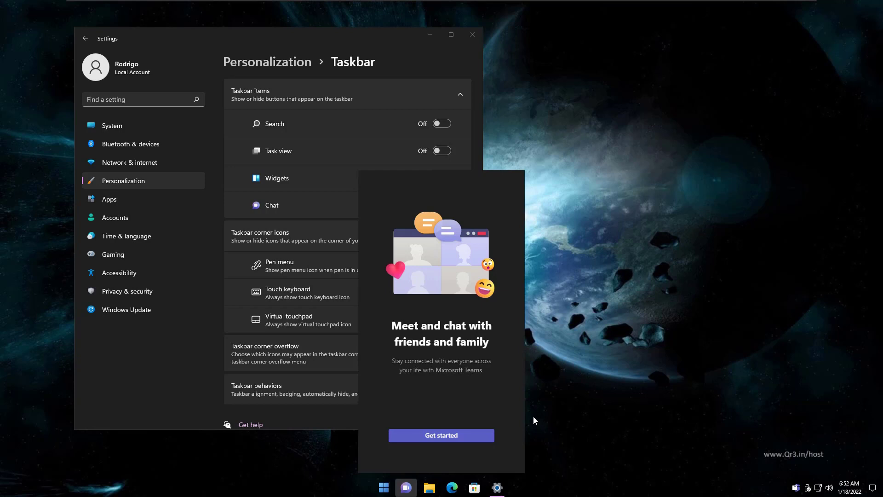
{"action": "left_click", "coordinate": [406, 487]}
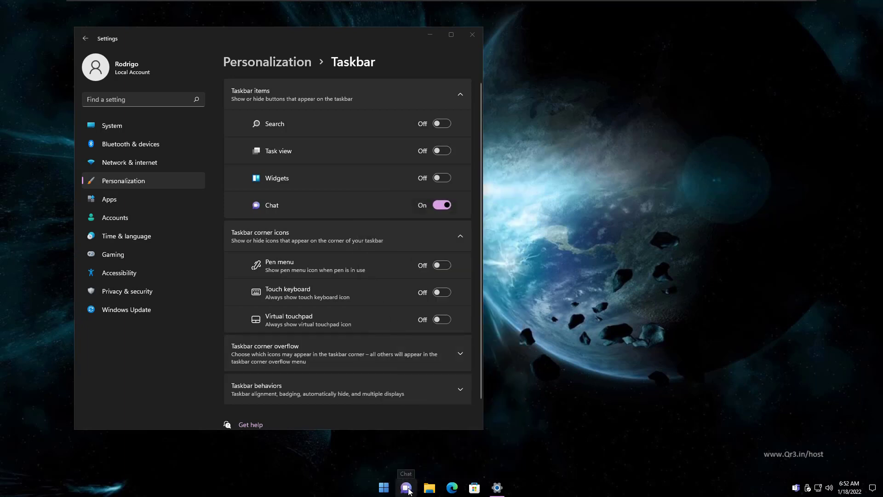
{"action": "left_click", "coordinate": [436, 206]}
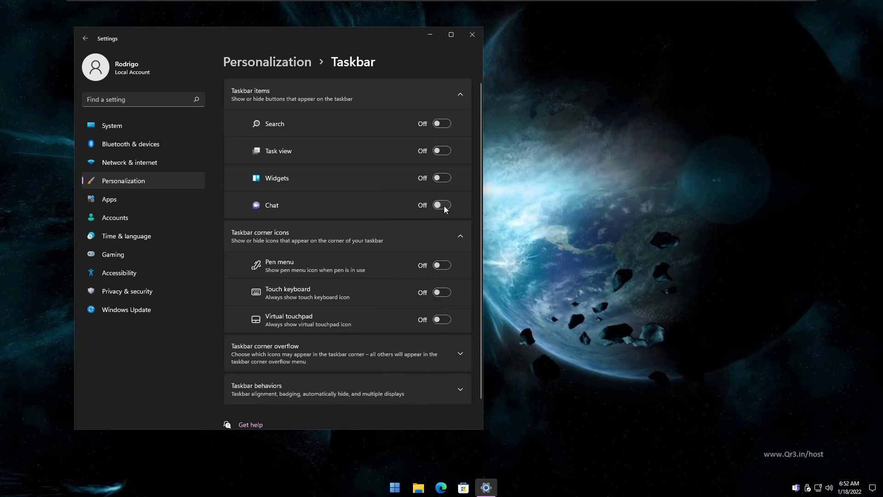
Show the Chat, Widgets, Task view and Search items on the taskbar again.
{"action": "left_click", "coordinate": [444, 208]}
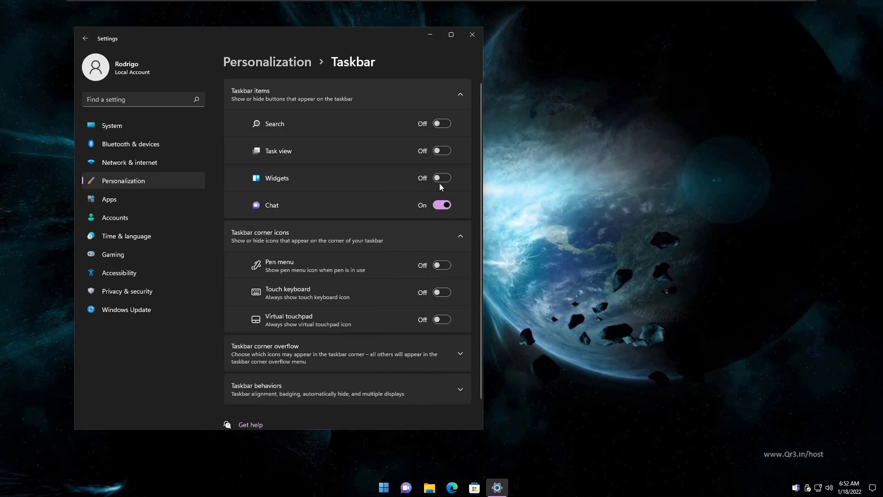
{"action": "left_click", "coordinate": [442, 179]}
{"action": "left_click", "coordinate": [445, 150]}
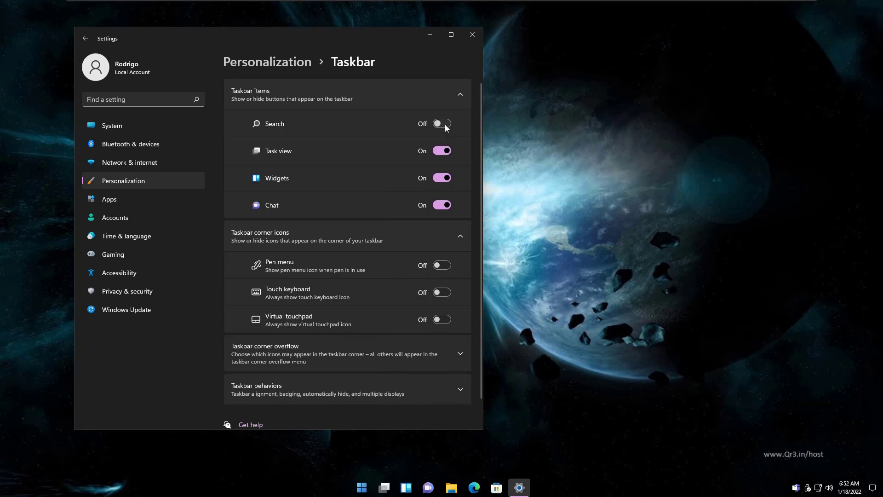
{"action": "left_click", "coordinate": [446, 124]}
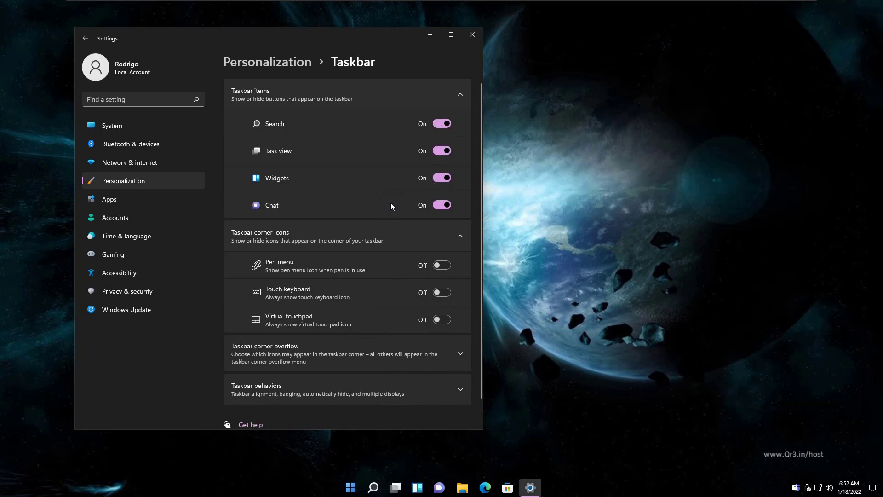
Expand the taskbar corner overflow options and switch the Volume icon off and back on.
{"action": "scroll", "coordinate": [394, 244], "scroll_direction": "down", "scroll_amount": 1}
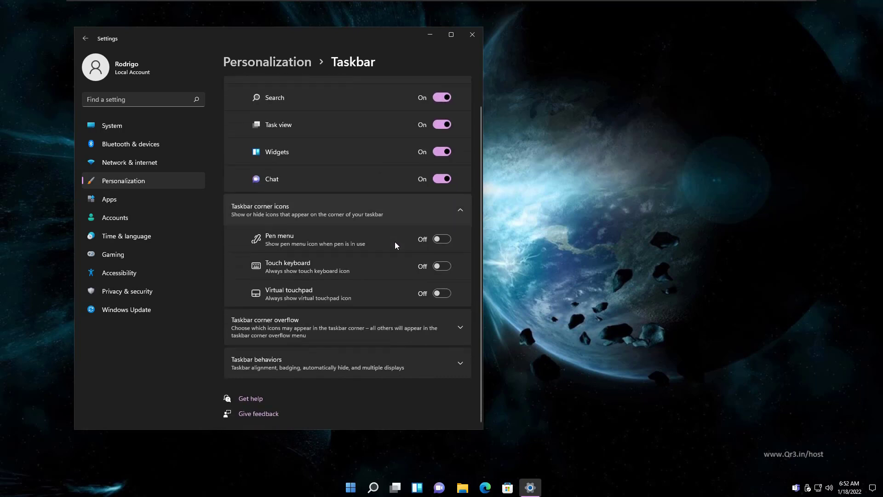
{"action": "left_click", "coordinate": [319, 332]}
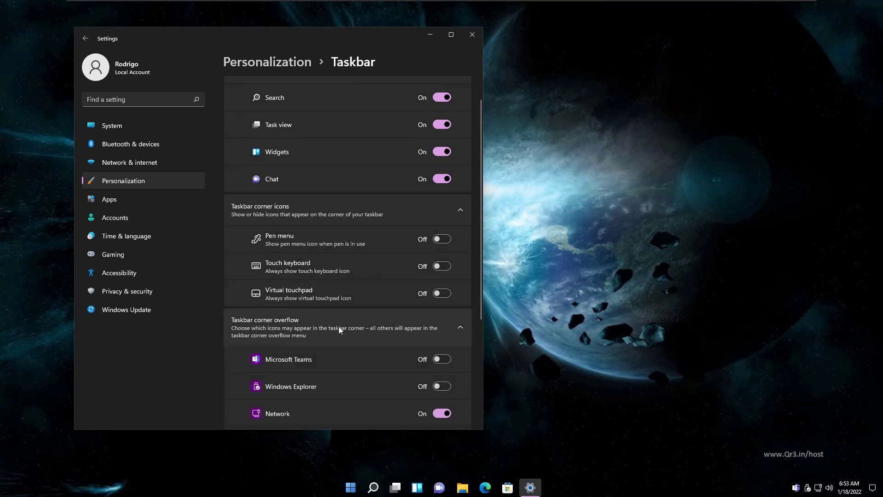
{"action": "scroll", "coordinate": [356, 290], "scroll_direction": "down", "scroll_amount": 3}
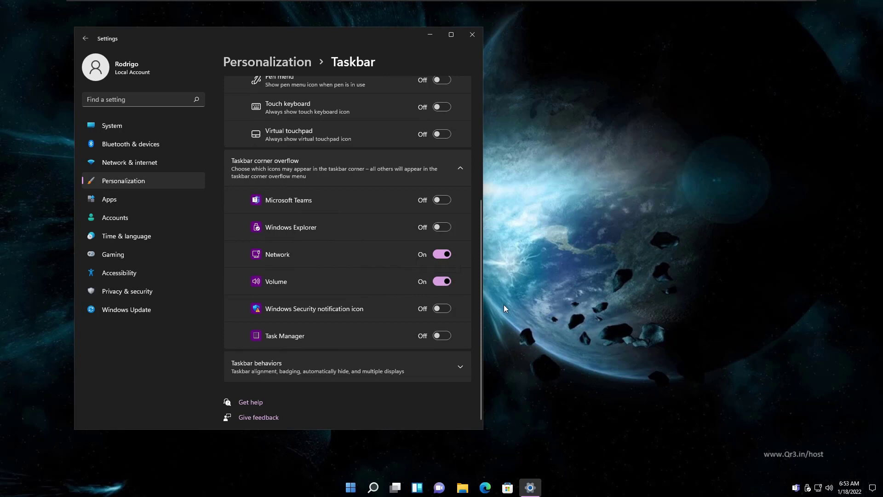
{"action": "left_click", "coordinate": [444, 284]}
{"action": "left_click", "coordinate": [445, 283]}
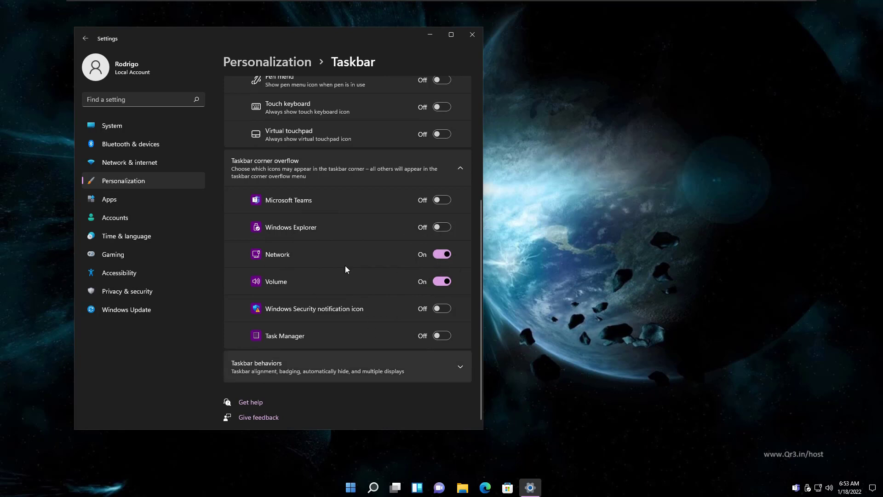
Expand the taskbar behaviors, try Left as the taskbar alignment and return it to Center.
{"action": "left_click", "coordinate": [265, 368]}
{"action": "left_click", "coordinate": [278, 171]}
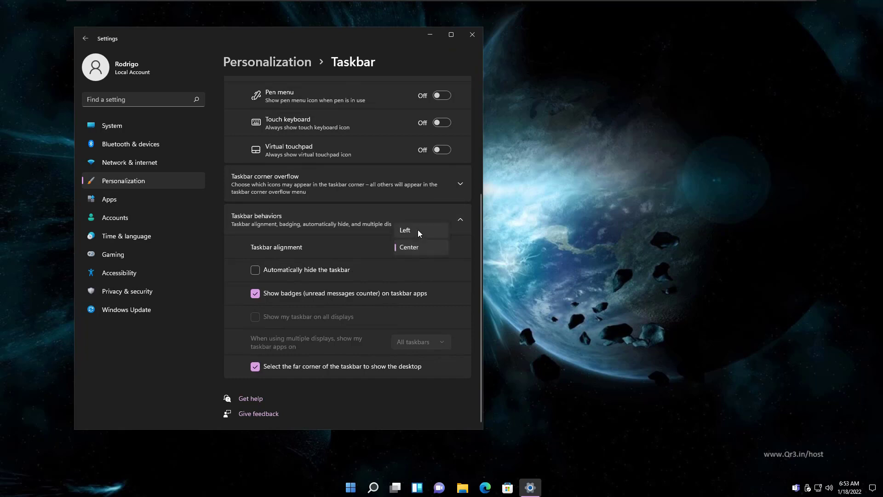
{"action": "left_click", "coordinate": [417, 230]}
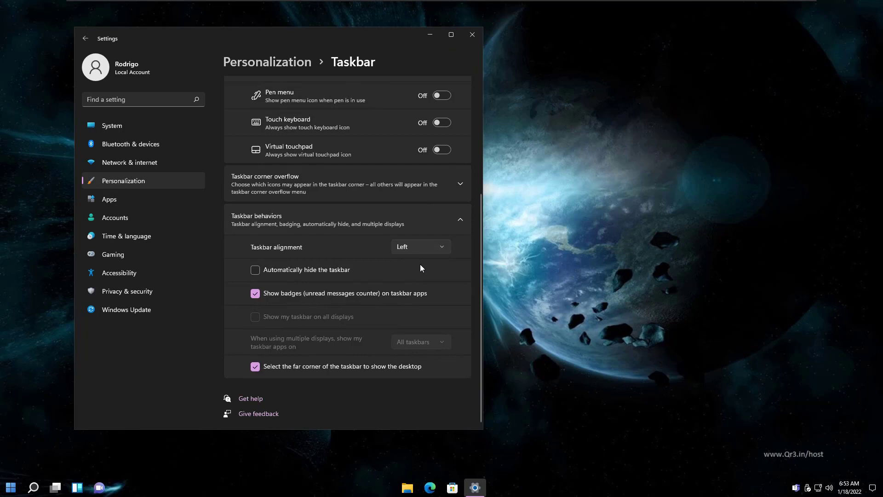
{"action": "left_click", "coordinate": [412, 246]}
{"action": "left_click", "coordinate": [415, 265]}
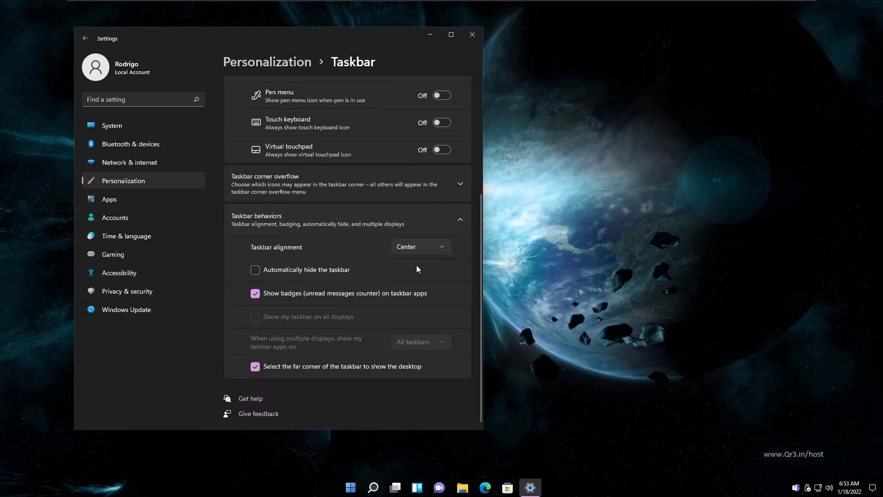
Try automatically hiding the taskbar, switch that option off again and collapse the taskbar behaviors.
{"action": "left_click", "coordinate": [329, 270]}
{"action": "left_click", "coordinate": [318, 269]}
{"action": "left_click", "coordinate": [316, 221]}
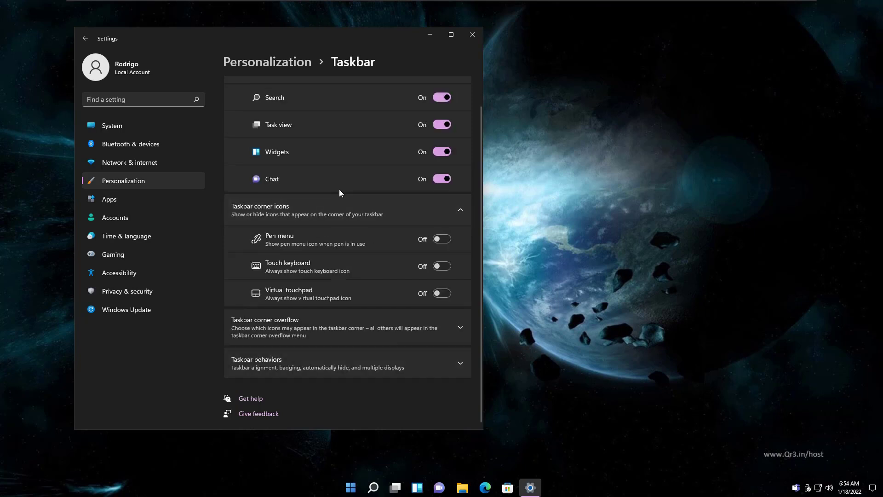
Examine the desktop background options under Personalization, including recent images, photo choice and image fit.
{"action": "left_click", "coordinate": [125, 181]}
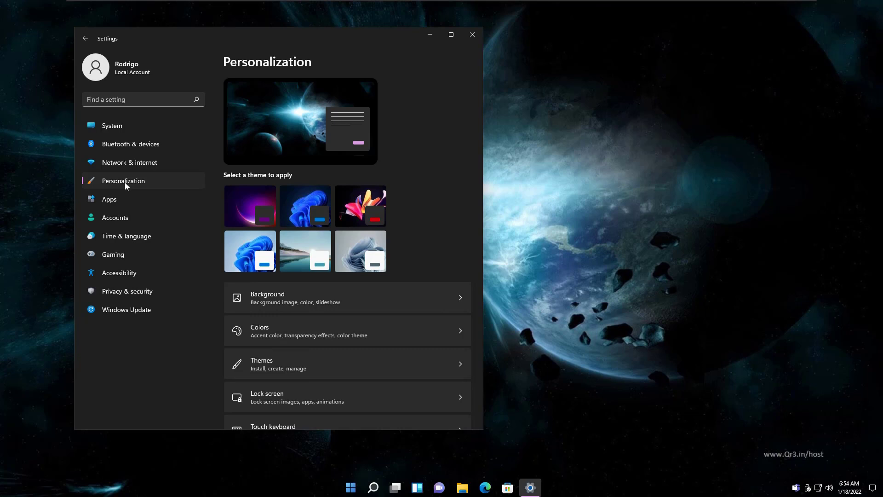
{"action": "left_click", "coordinate": [285, 300]}
{"action": "scroll", "coordinate": [454, 265], "scroll_direction": "down", "scroll_amount": 2}
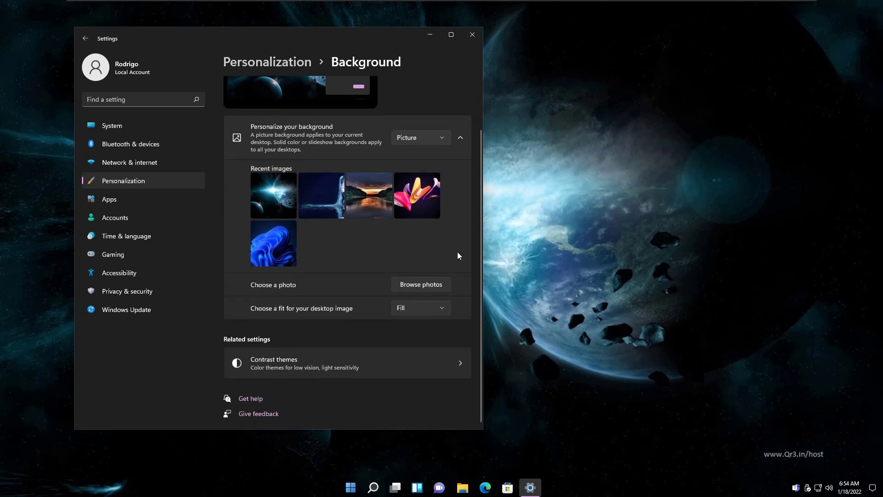
{"action": "scroll", "coordinate": [458, 253], "scroll_direction": "up", "scroll_amount": 2}
{"action": "scroll", "coordinate": [458, 253], "scroll_direction": "down", "scroll_amount": 2}
{"action": "key", "text": "Tab"}
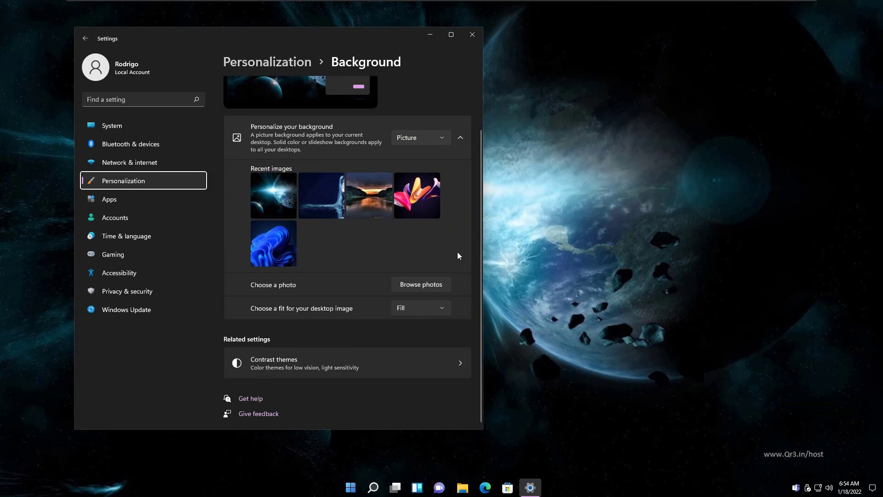
In the Personalization color settings, try the Light mode and switch back to Dark.
{"action": "left_click", "coordinate": [137, 183]}
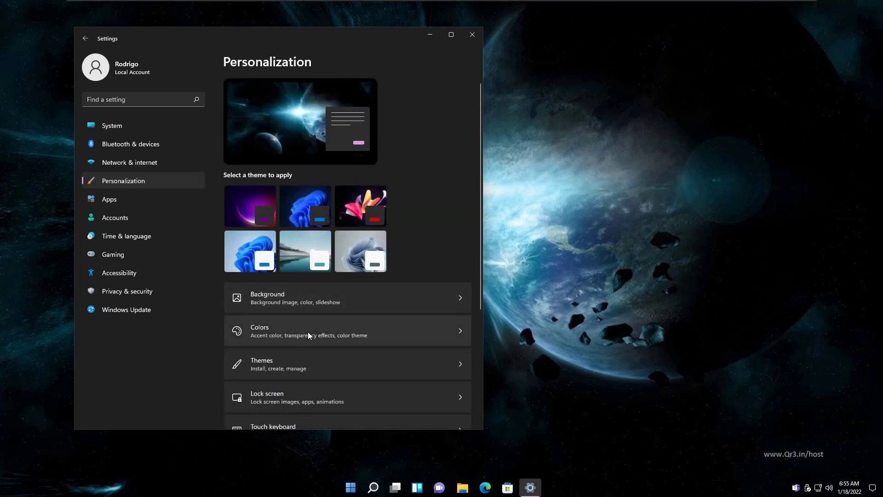
{"action": "left_click", "coordinate": [319, 329]}
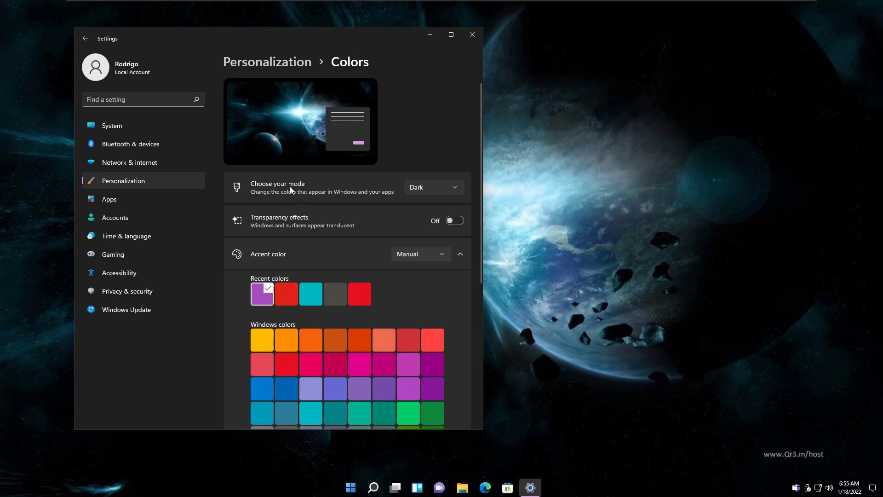
{"action": "left_click", "coordinate": [416, 187]}
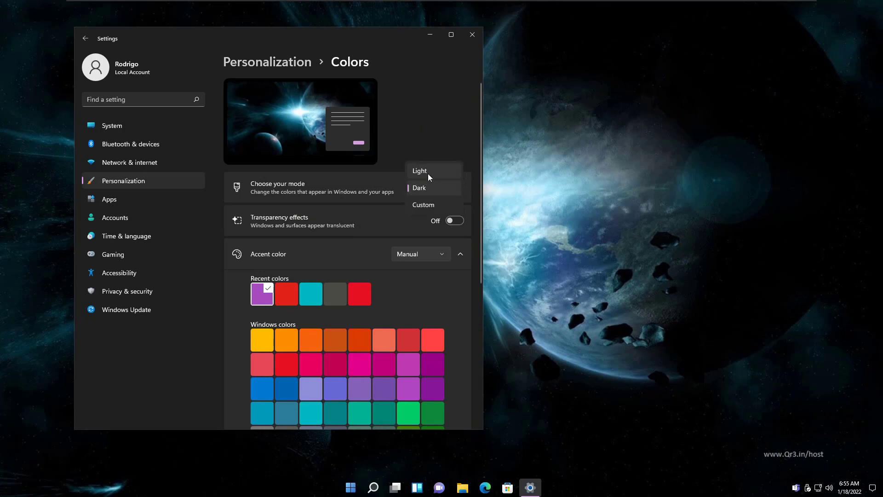
{"action": "left_click", "coordinate": [428, 173]}
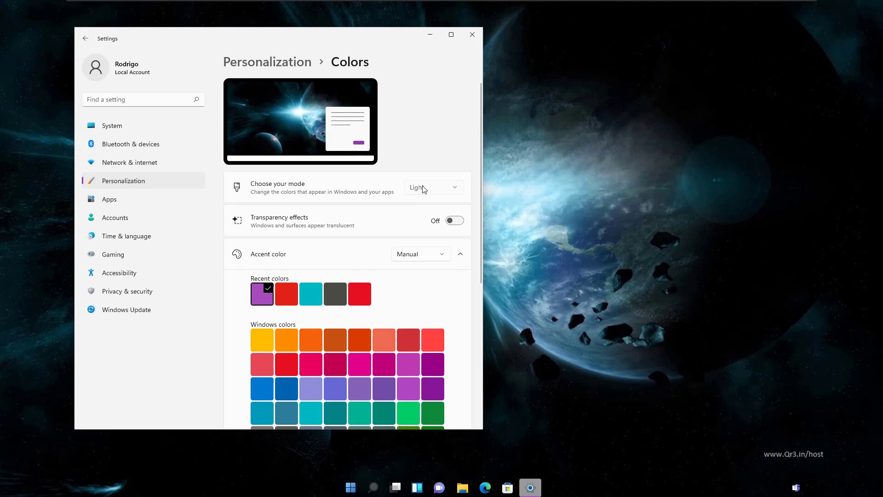
{"action": "left_click", "coordinate": [419, 188]}
{"action": "left_click", "coordinate": [419, 204]}
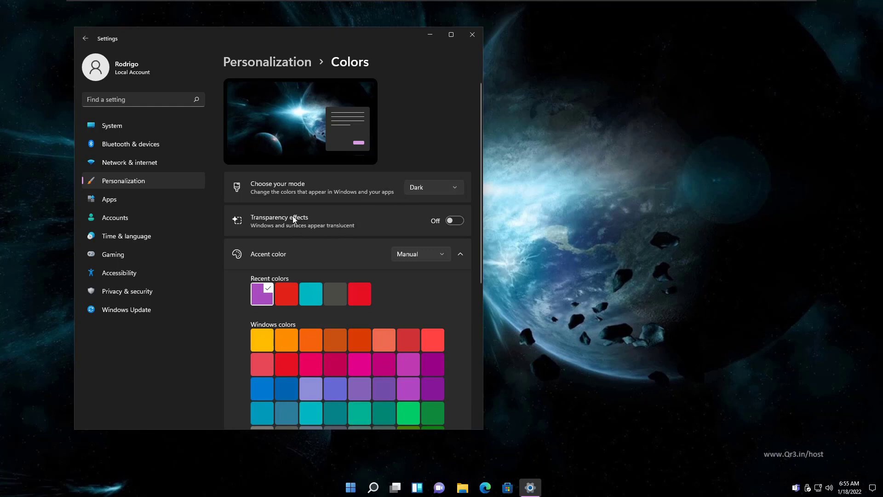
Try the transparency effects switch, examine the accent color options and return to the main Personalization page.
{"action": "left_click", "coordinate": [455, 221]}
{"action": "scroll", "coordinate": [470, 293], "scroll_direction": "down", "scroll_amount": 5}
{"action": "scroll", "coordinate": [470, 294], "scroll_direction": "down", "scroll_amount": 1}
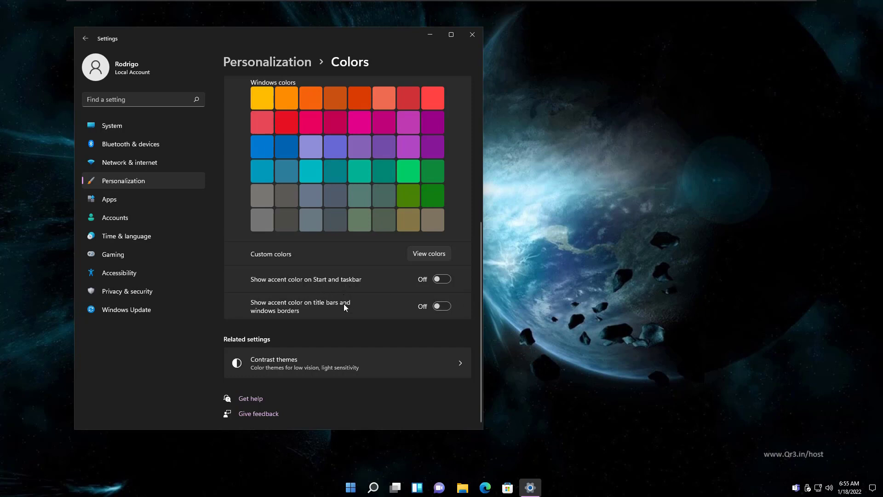
{"action": "left_click", "coordinate": [107, 184]}
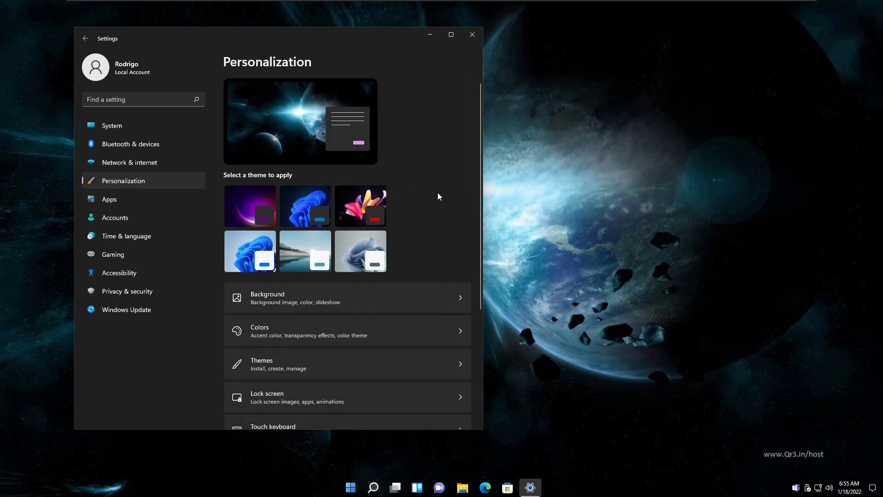
Examine the Start options and the remaining Personalization categories, and close Settings.
{"action": "scroll", "coordinate": [427, 217], "scroll_direction": "down", "scroll_amount": 3}
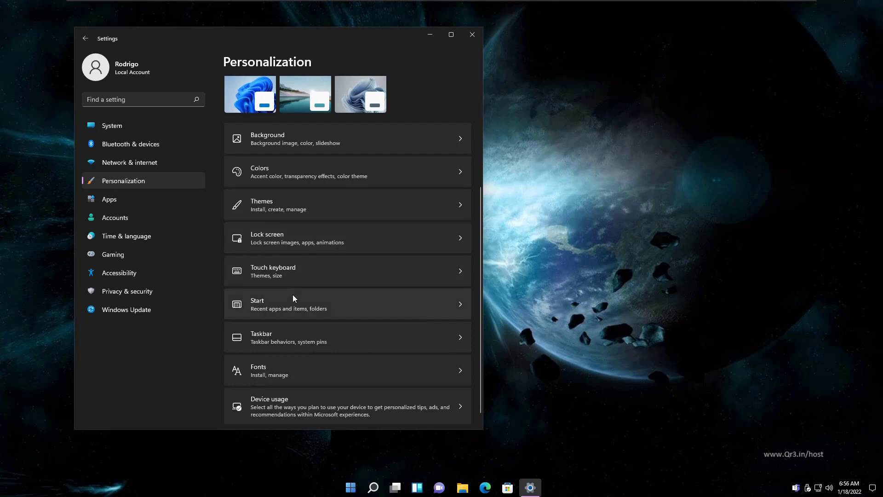
{"action": "left_click", "coordinate": [268, 303]}
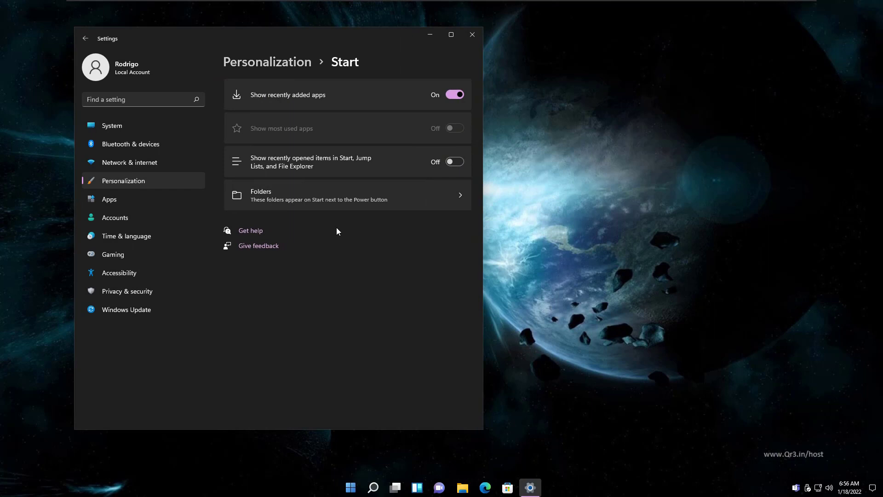
{"action": "left_click", "coordinate": [121, 185]}
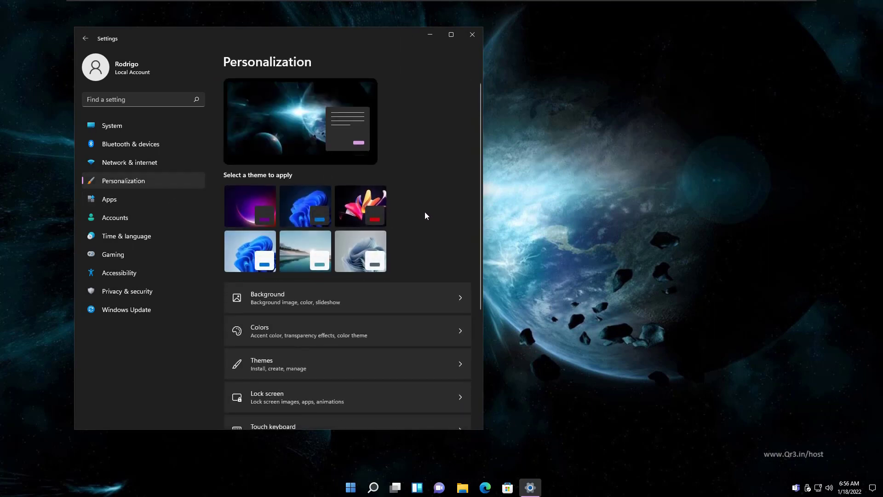
{"action": "scroll", "coordinate": [412, 236], "scroll_direction": "down", "scroll_amount": 4}
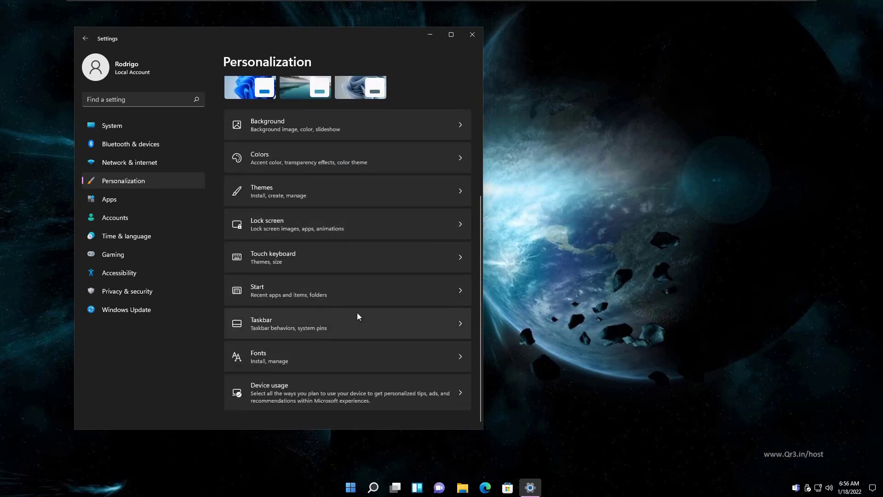
{"action": "scroll", "coordinate": [357, 316], "scroll_direction": "up", "scroll_amount": 4}
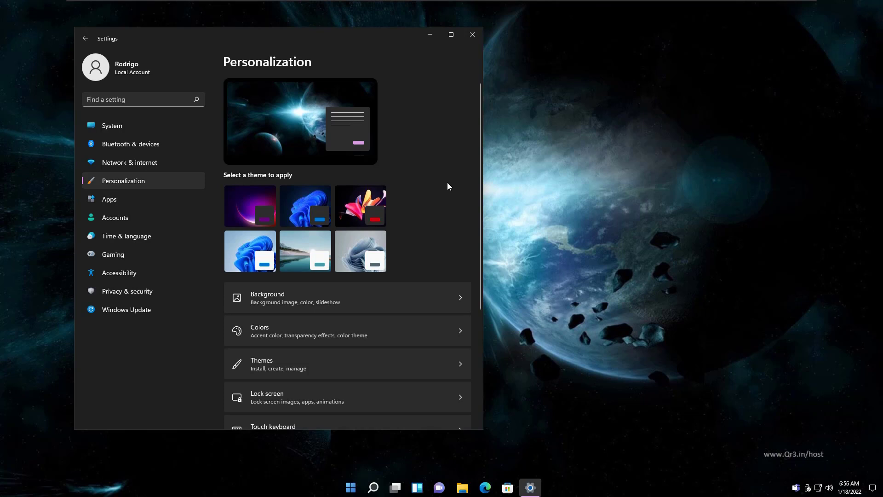
{"action": "left_click", "coordinate": [471, 35]}
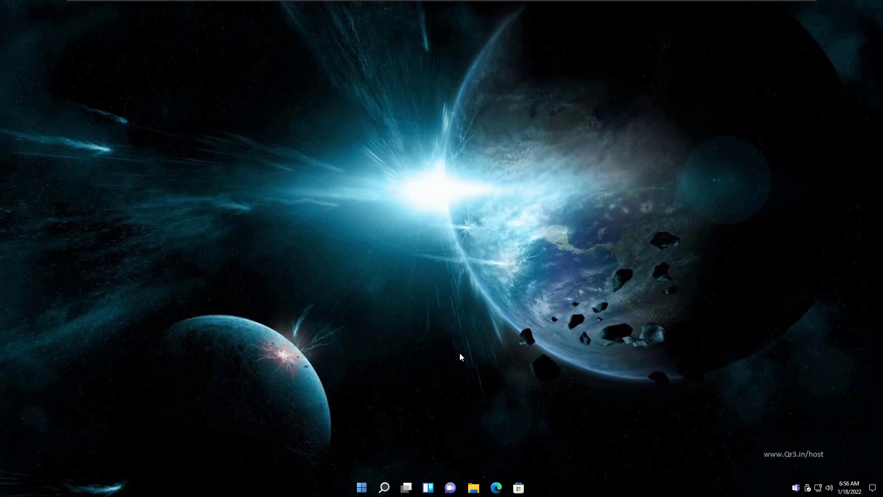
Examine the classic Start menu, including its All Programs list and the Windows System folder.
{"action": "left_click", "coordinate": [362, 488]}
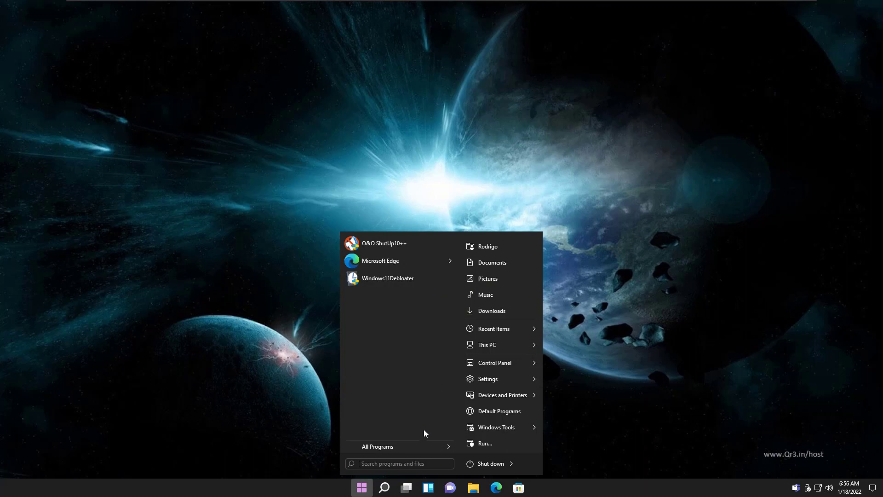
{"action": "mouse_move", "coordinate": [410, 447]}
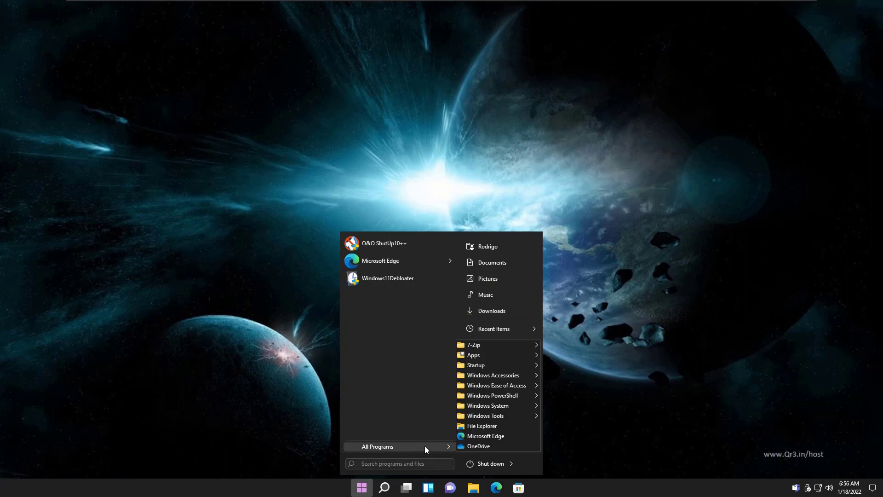
{"action": "mouse_move", "coordinate": [485, 377]}
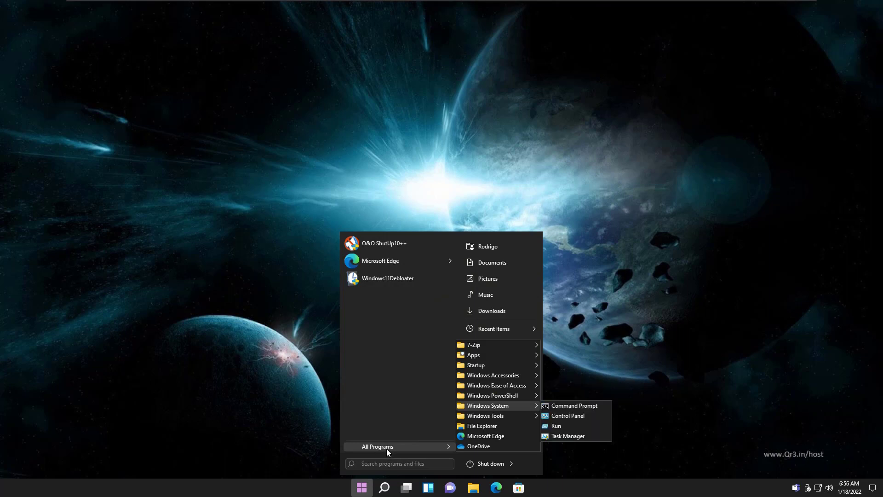
Open the StartAllBack configuration, disable the program for the current user and close the window.
{"action": "right_click", "coordinate": [459, 468]}
{"action": "left_click", "coordinate": [478, 462]}
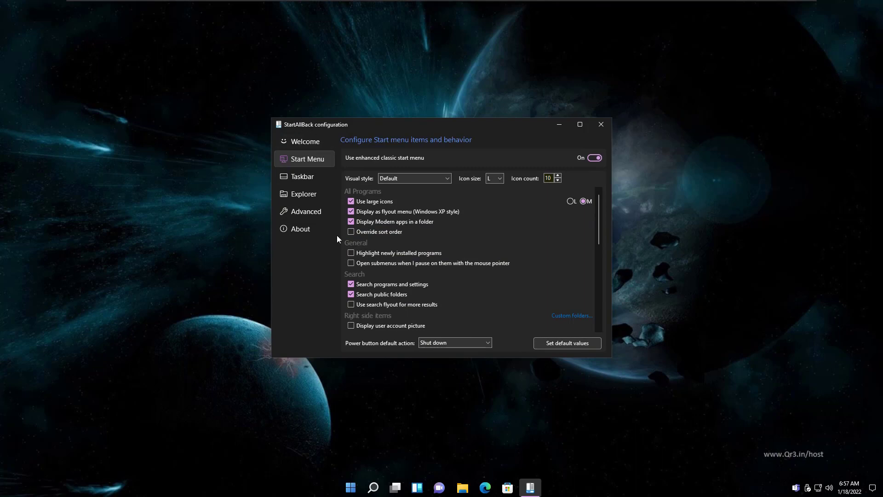
{"action": "left_click", "coordinate": [301, 230]}
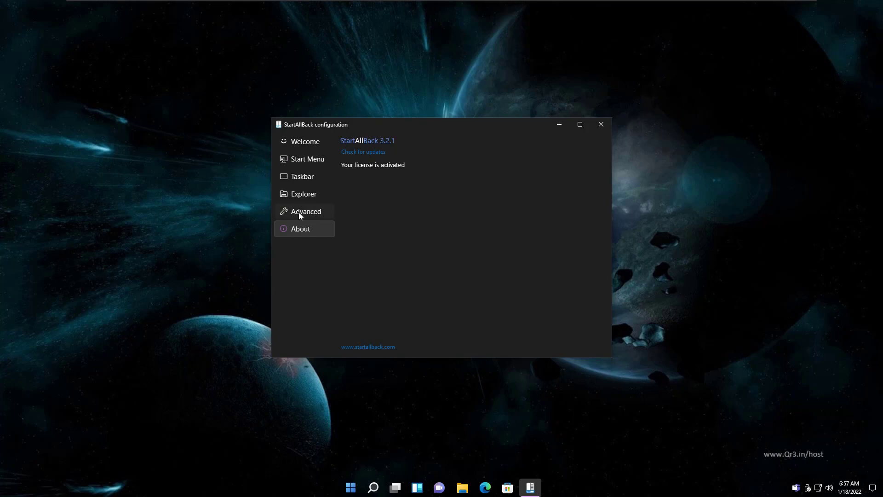
{"action": "left_click", "coordinate": [298, 212]}
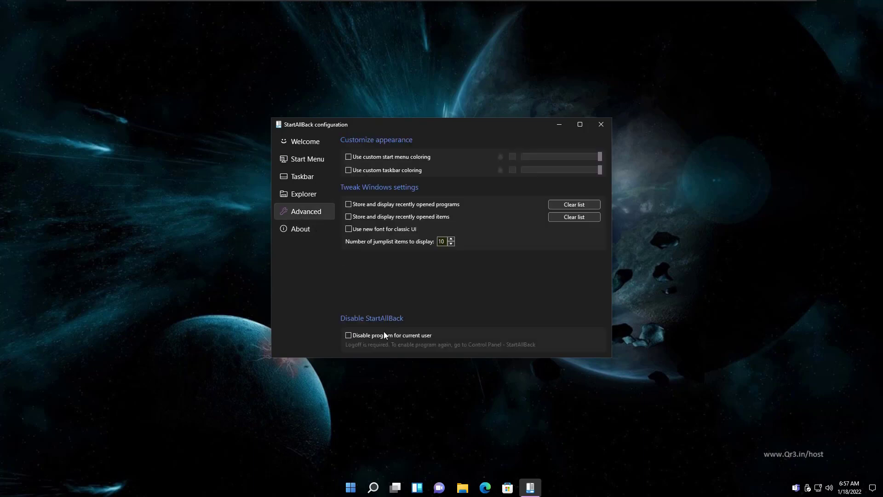
{"action": "left_click", "coordinate": [350, 336]}
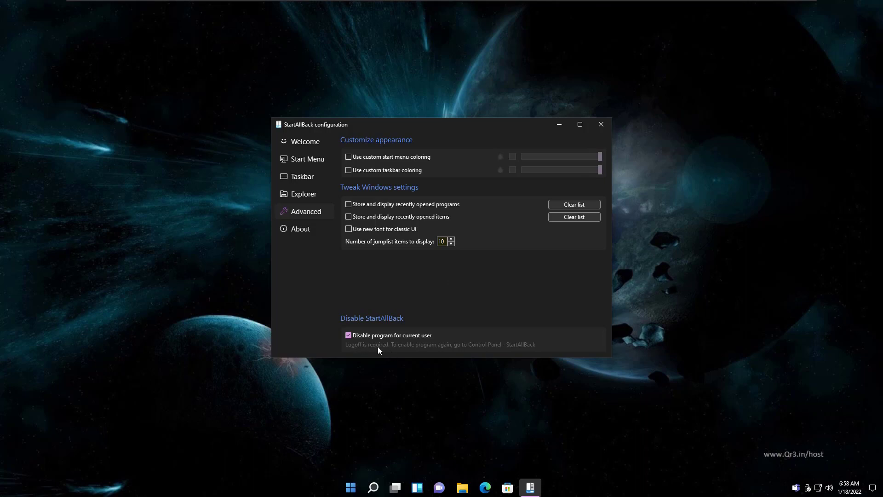
{"action": "left_click", "coordinate": [602, 126]}
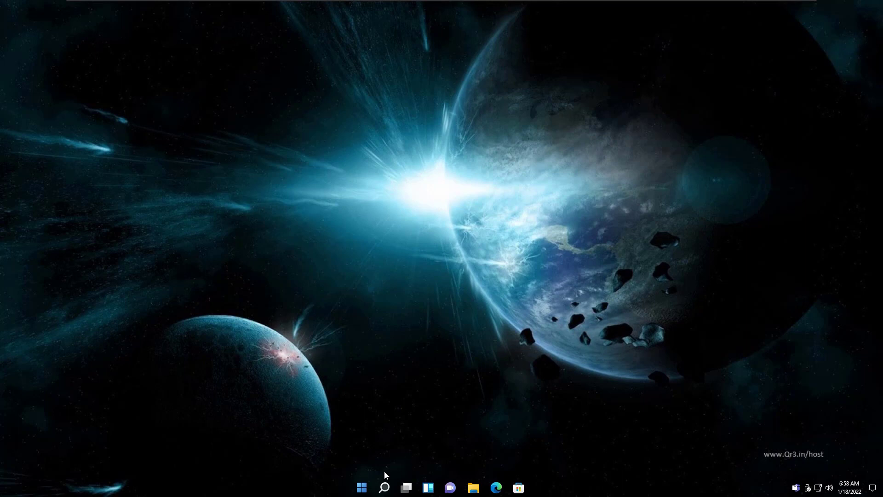
Sign out of Windows and sign back in with the account password.
{"action": "left_click", "coordinate": [362, 487]}
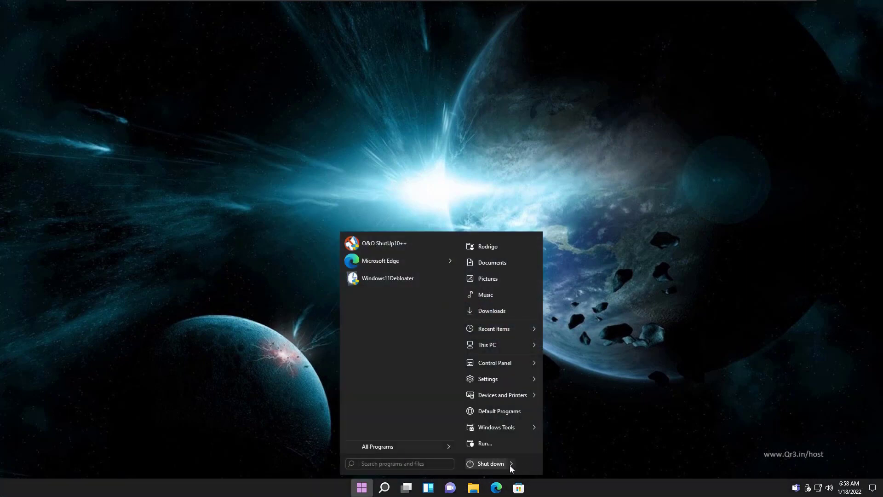
{"action": "mouse_move", "coordinate": [510, 465]}
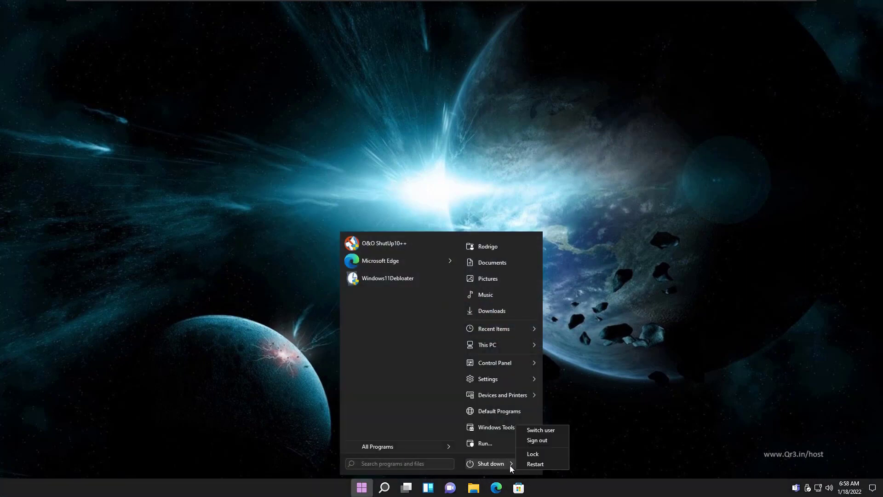
{"action": "left_click", "coordinate": [531, 440]}
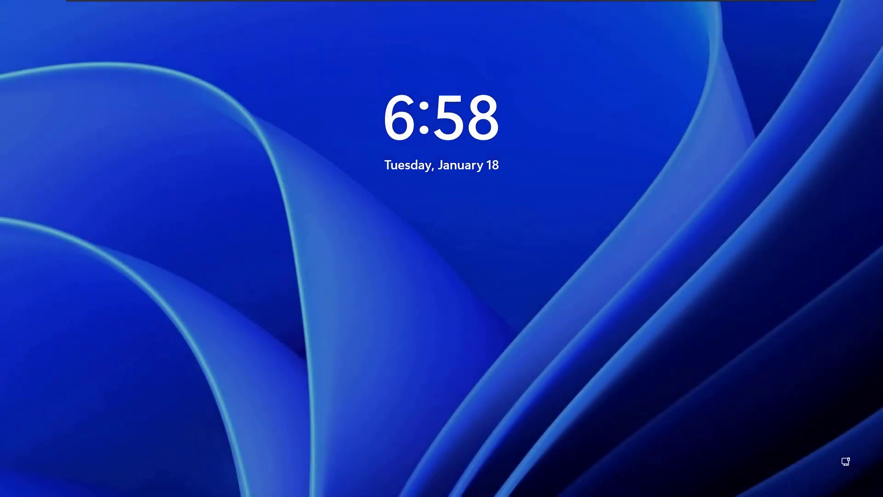
{"action": "left_click", "coordinate": [446, 316]}
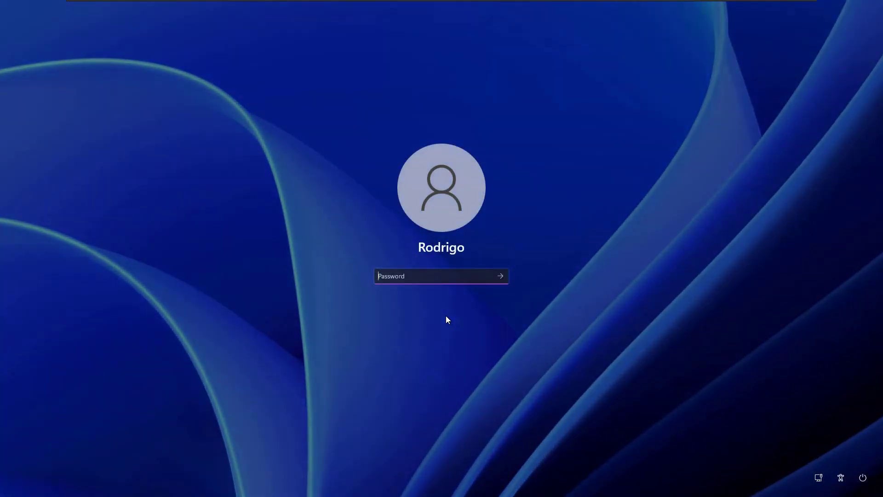
{"action": "type", "text": "********"}
{"action": "key", "text": "Return"}
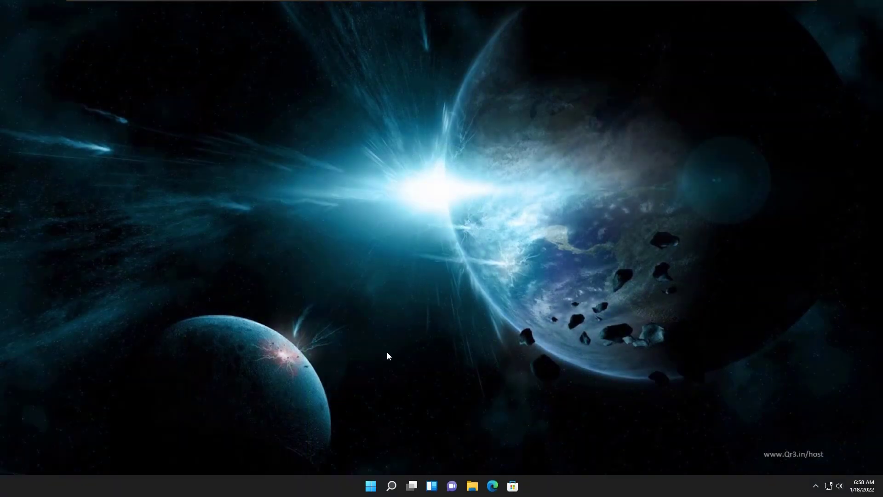
Examine the pinned apps in the Windows 11 Start menu and the hidden system tray icons.
{"action": "left_click", "coordinate": [371, 487]}
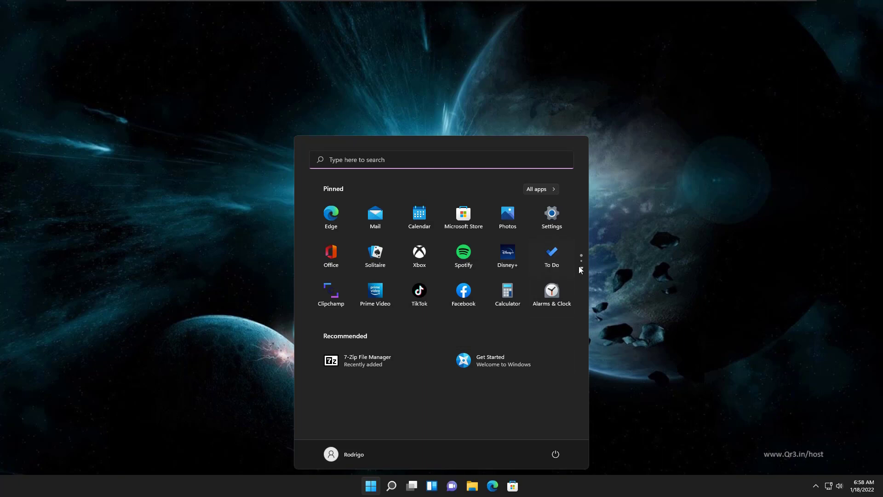
{"action": "scroll", "coordinate": [572, 264], "scroll_direction": "down", "scroll_amount": 1}
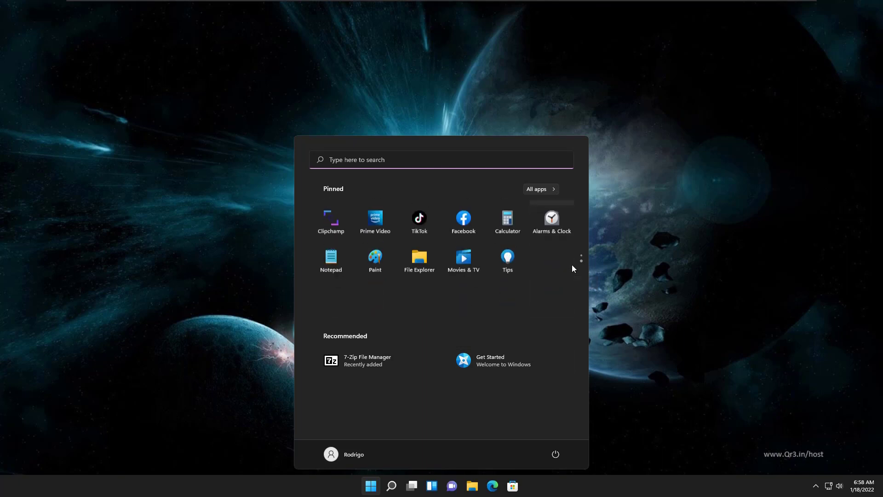
{"action": "scroll", "coordinate": [572, 264], "scroll_direction": "up", "scroll_amount": 1}
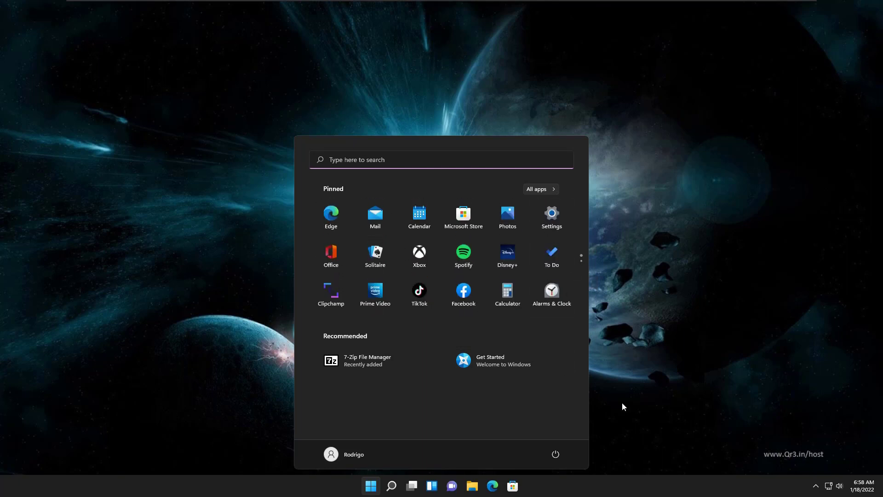
{"action": "left_click", "coordinate": [622, 403]}
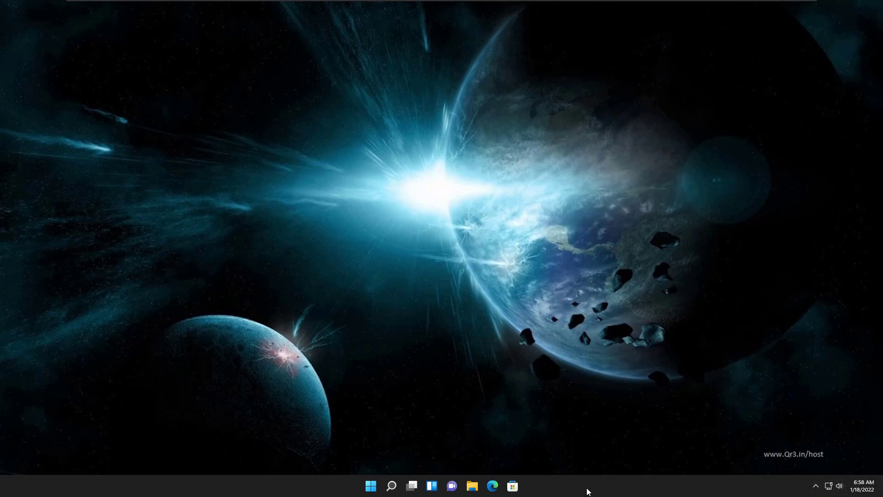
{"action": "left_click", "coordinate": [818, 485]}
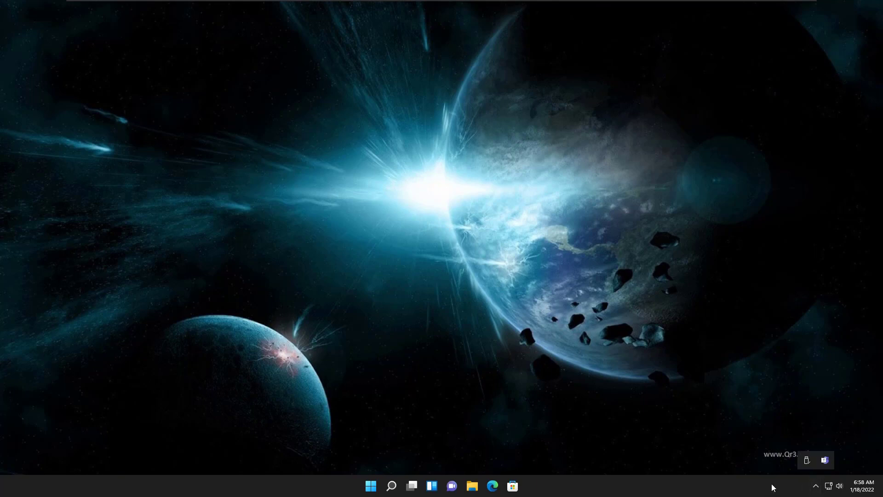
{"action": "left_click", "coordinate": [714, 496]}
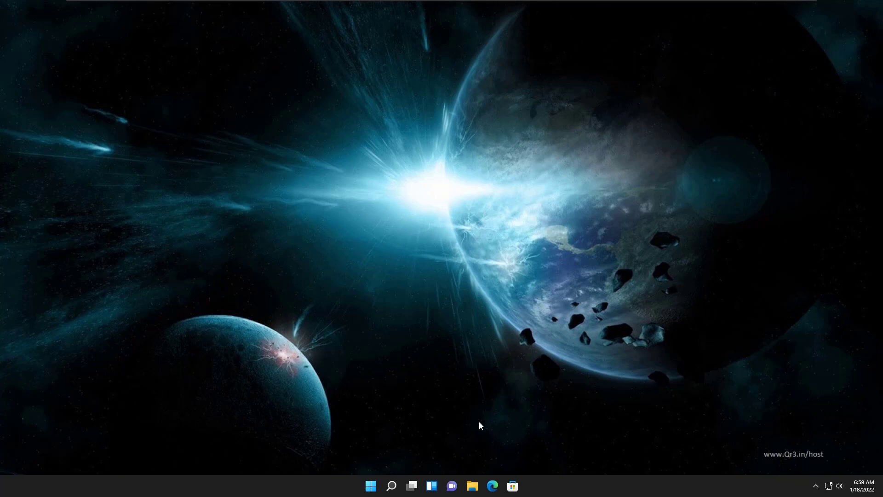
Pin the Photos and Settings apps from the Start menu to the taskbar.
{"action": "left_click", "coordinate": [370, 489]}
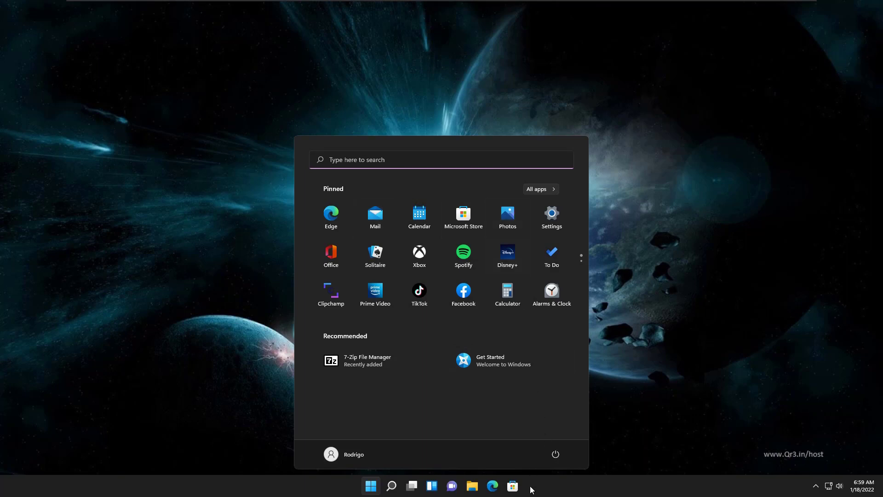
{"action": "right_click", "coordinate": [510, 223]}
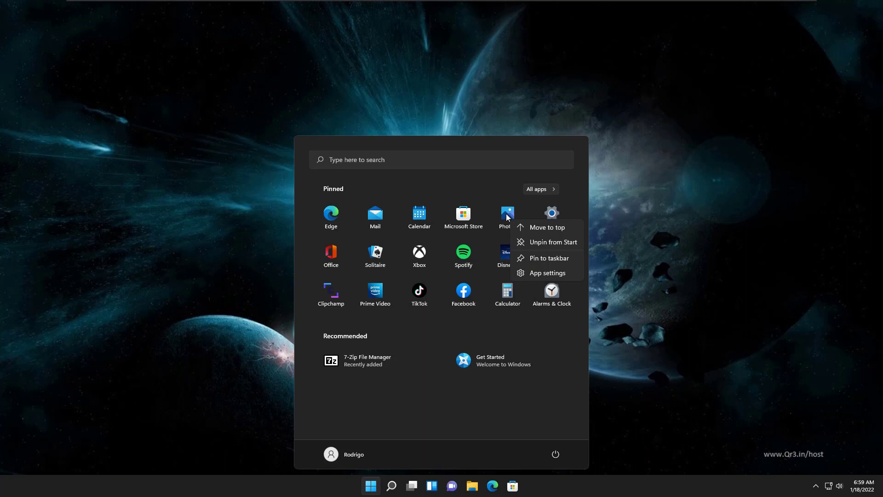
{"action": "left_click", "coordinate": [545, 258]}
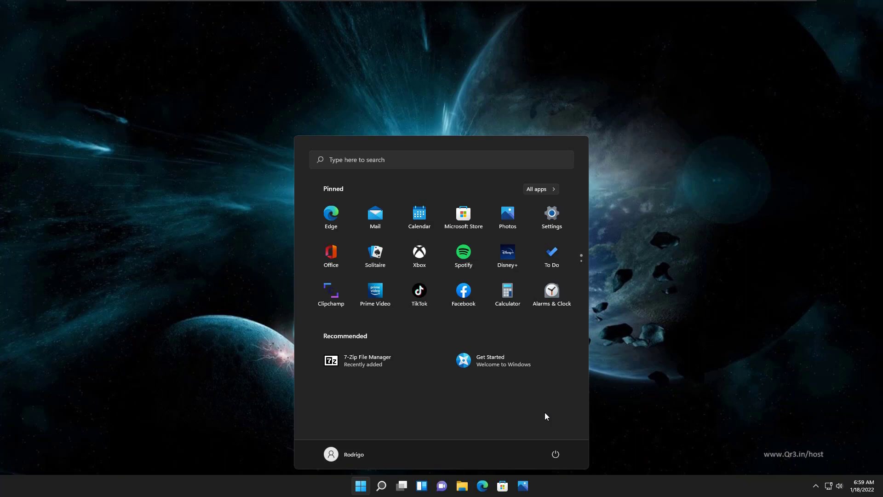
{"action": "right_click", "coordinate": [552, 222]}
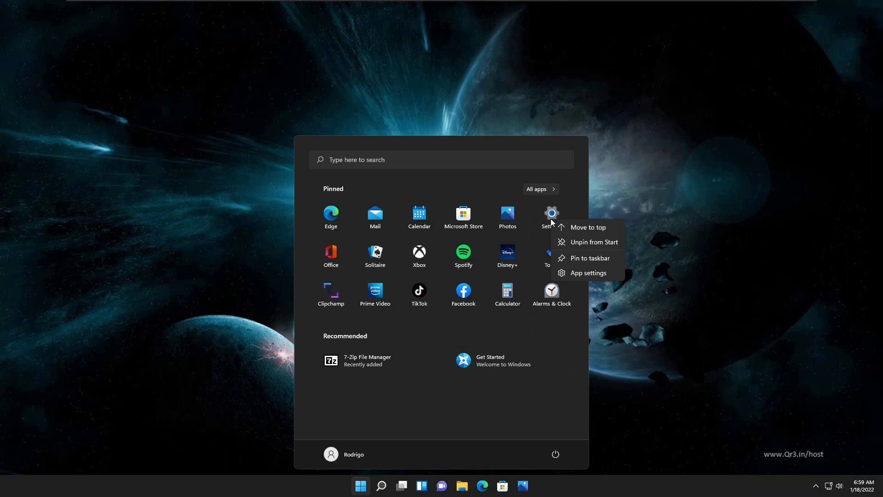
{"action": "left_click", "coordinate": [584, 259]}
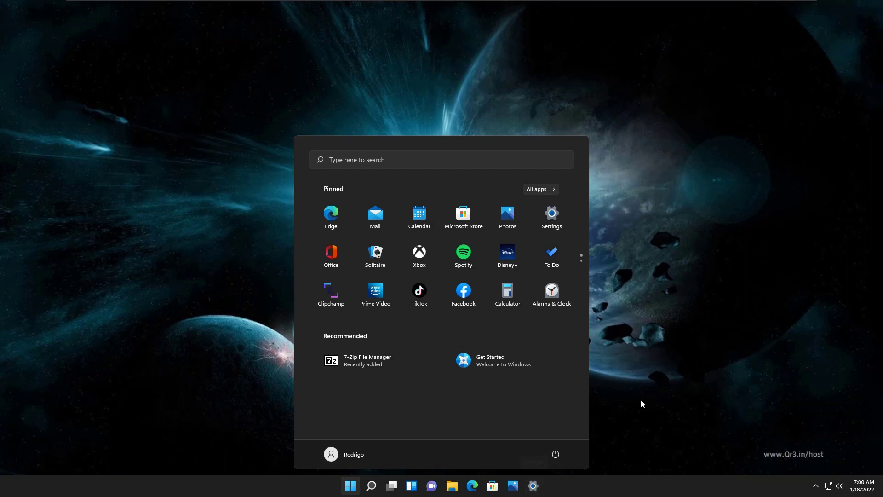
Close the Start menu, open the taskbar settings and review the taskbar items and corner icons.
{"action": "mouse_move", "coordinate": [407, 2]}
{"action": "left_click", "coordinate": [431, 110]}
{"action": "right_click", "coordinate": [568, 493]}
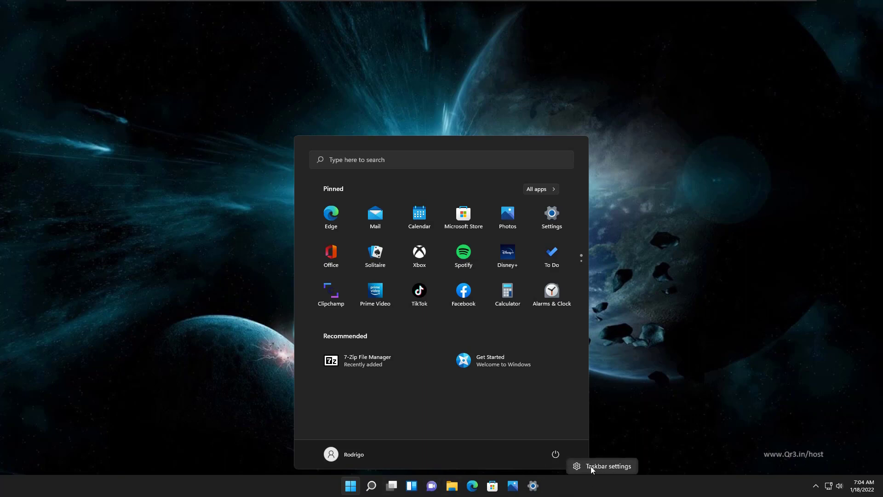
{"action": "left_click", "coordinate": [621, 405]}
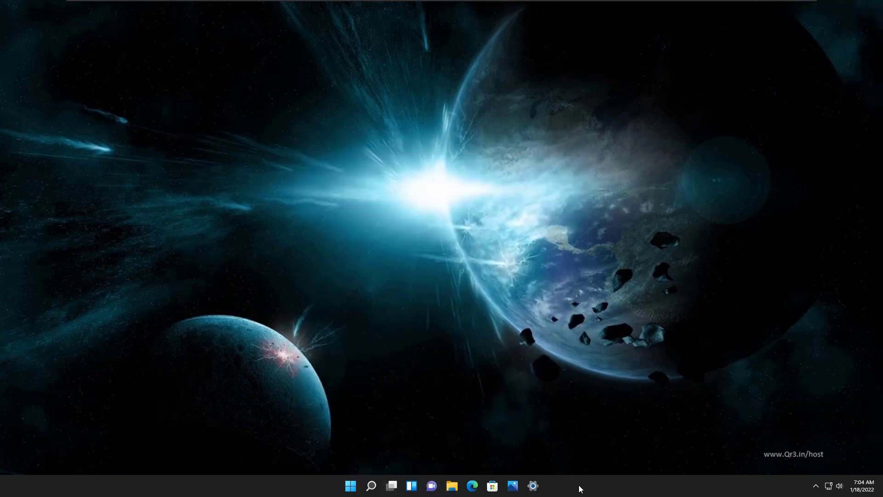
{"action": "right_click", "coordinate": [578, 485]}
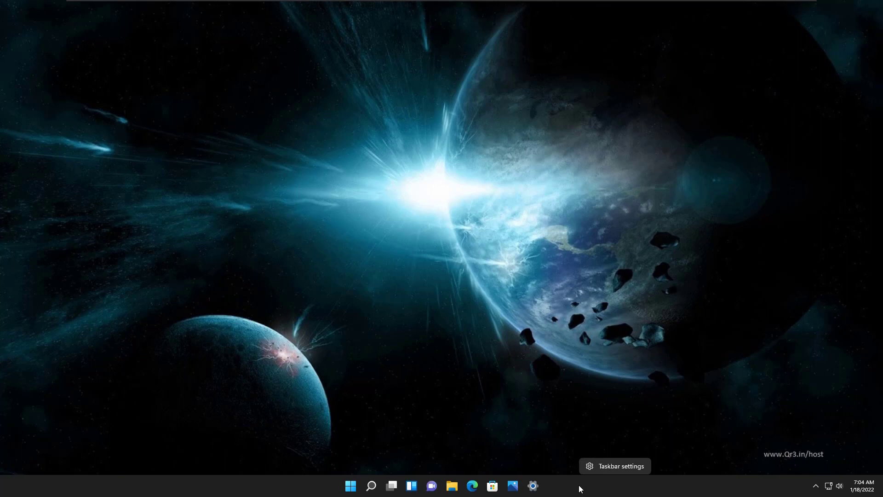
{"action": "left_click", "coordinate": [599, 467]}
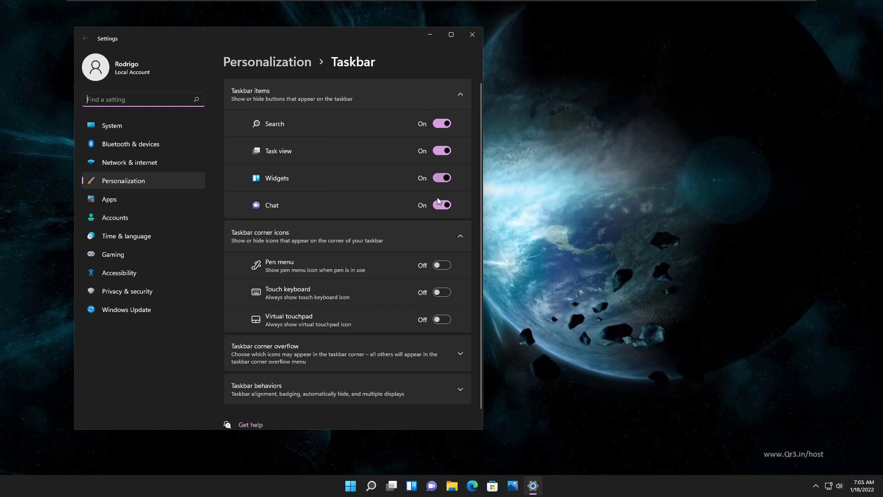
{"action": "scroll", "coordinate": [358, 236], "scroll_direction": "down", "scroll_amount": 1}
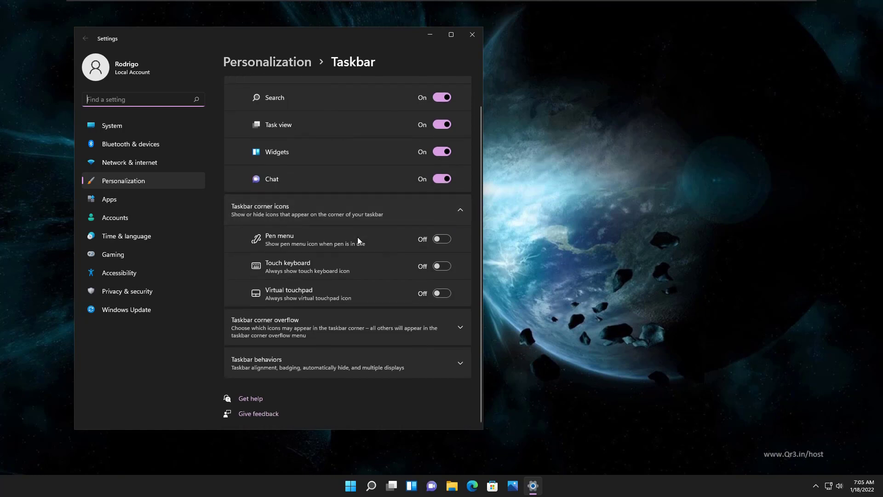
Close the taskbar settings window, then check the default Start menu and dismiss it.
{"action": "scroll", "coordinate": [358, 236], "scroll_direction": "up", "scroll_amount": 1}
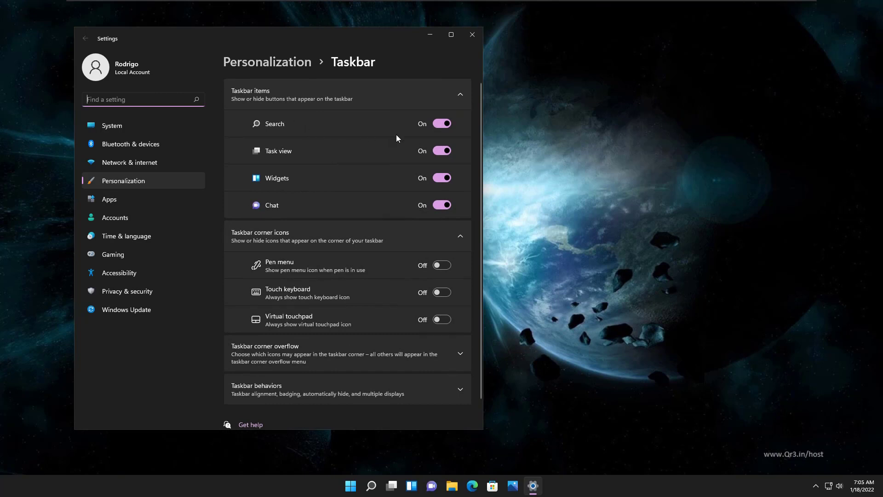
{"action": "left_click", "coordinate": [471, 35]}
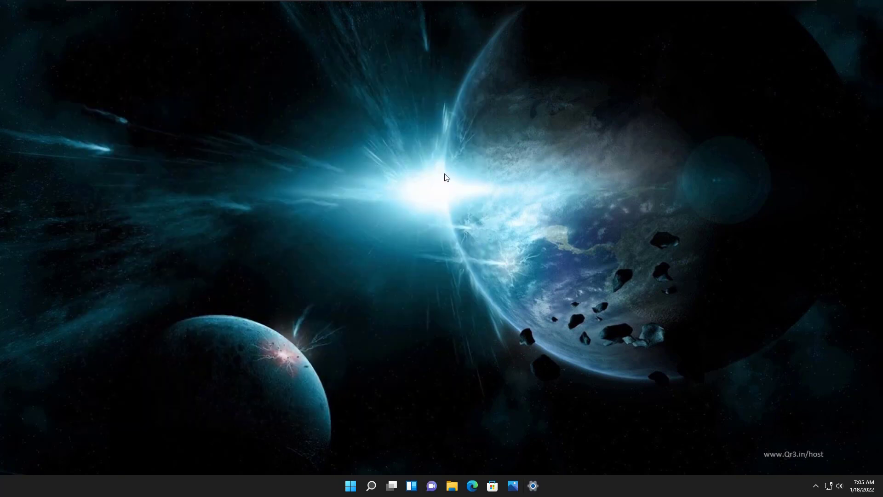
{"action": "left_click", "coordinate": [350, 485]}
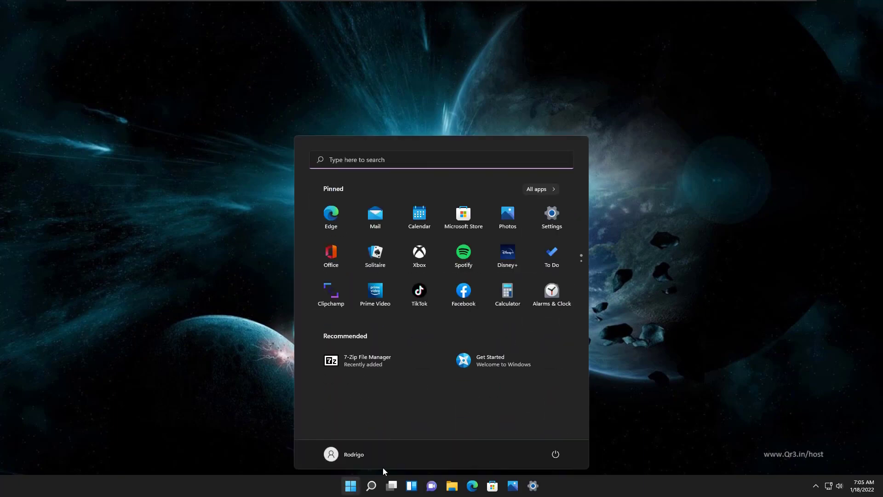
{"action": "left_click", "coordinate": [613, 397]}
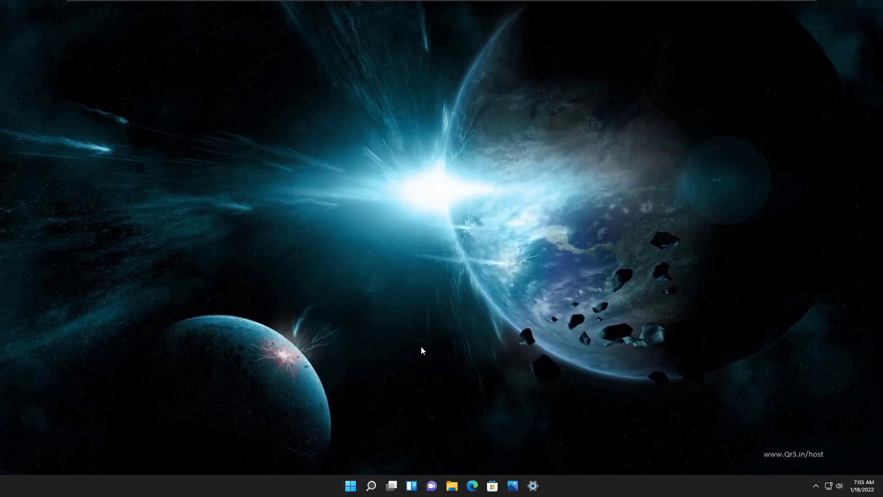
Open File Explorer, enlarge its window and widen the navigation pane to fit the DVD drive's name.
{"action": "key", "text": "super+e"}
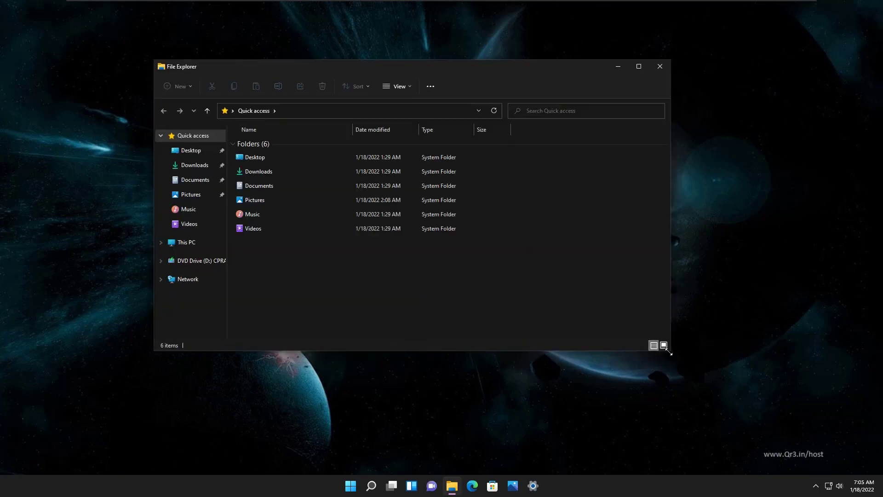
{"action": "left_click_drag", "start_coordinate": [668, 352], "coordinate": [738, 413]}
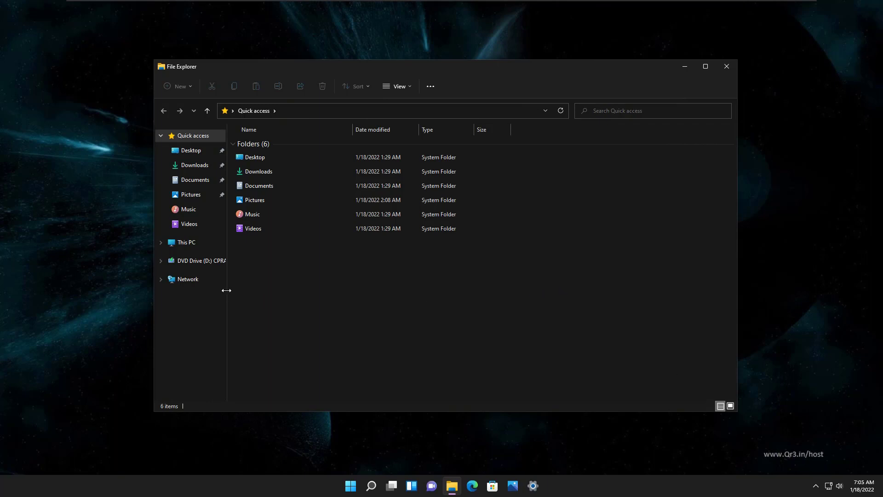
{"action": "left_click_drag", "start_coordinate": [227, 290], "coordinate": [266, 292]}
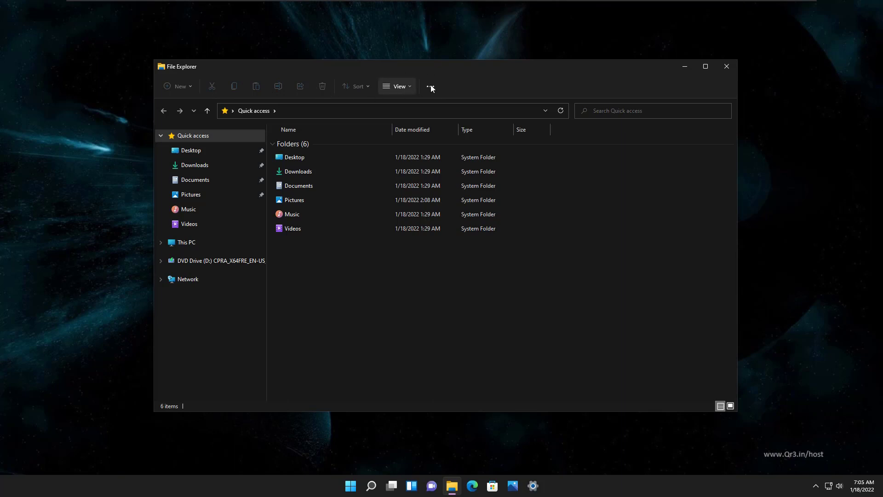
Browse to This PC and open Local Disk (C:) to view its folders.
{"action": "left_click", "coordinate": [190, 247]}
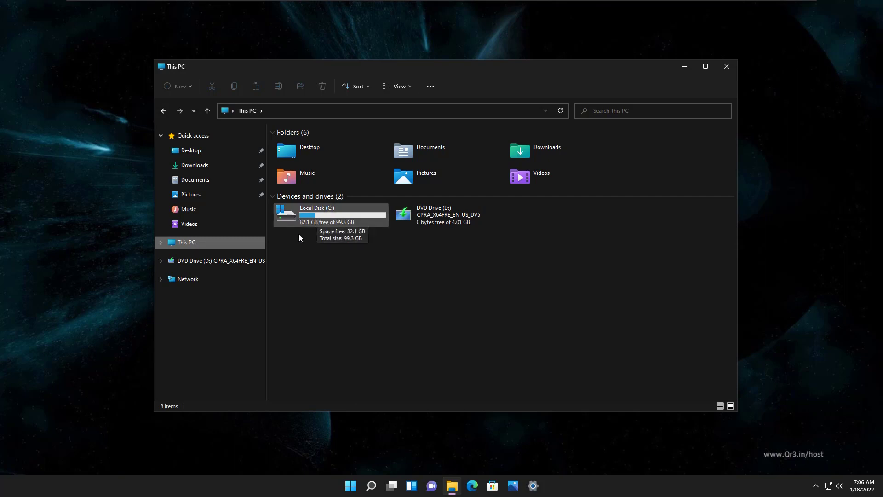
{"action": "left_click", "coordinate": [161, 242]}
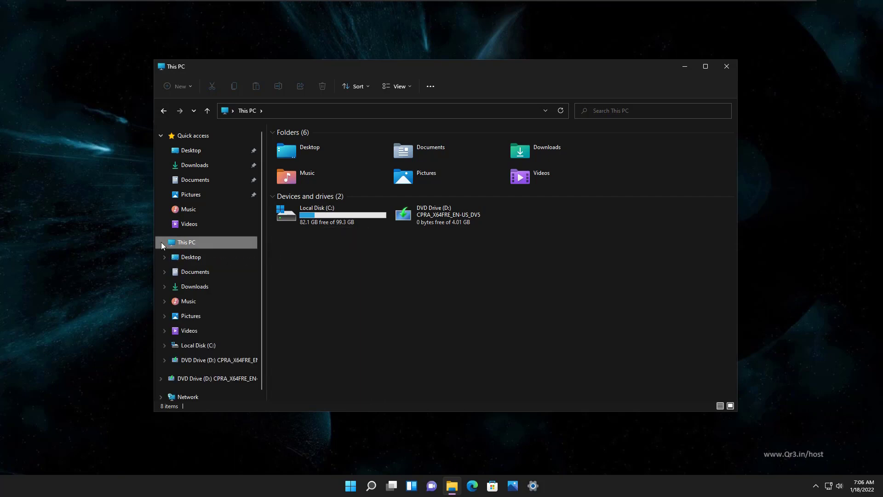
{"action": "left_click", "coordinate": [161, 242]}
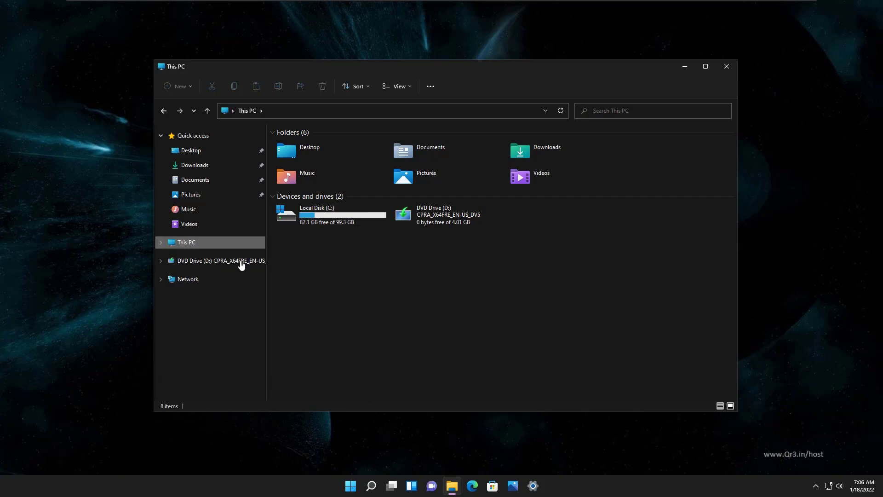
{"action": "double_click", "coordinate": [312, 213]}
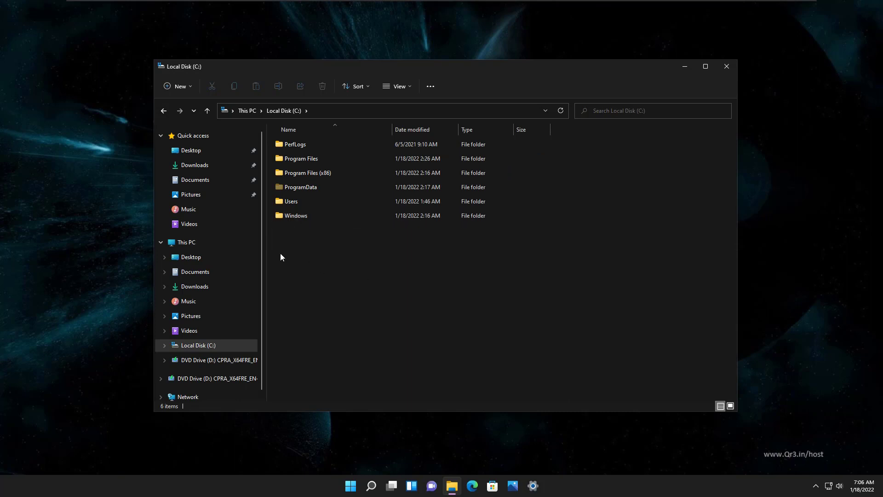
Widen the navigation pane further, enlarge and reposition the File Explorer window, and close it.
{"action": "left_click_drag", "start_coordinate": [266, 246], "coordinate": [326, 244]}
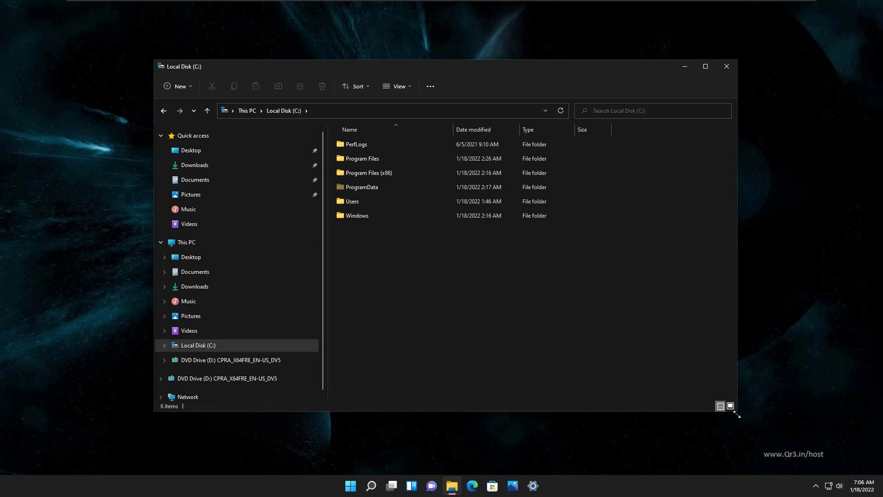
{"action": "left_click_drag", "start_coordinate": [737, 415], "coordinate": [746, 439]}
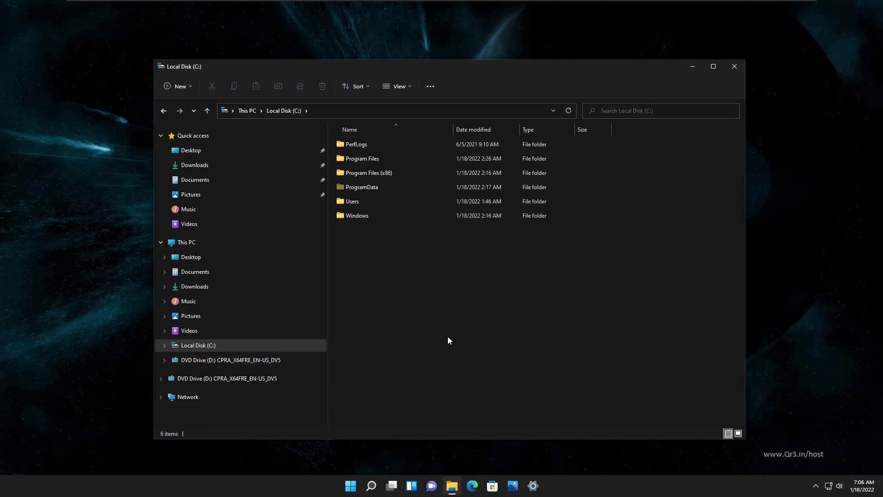
{"action": "left_click_drag", "start_coordinate": [479, 67], "coordinate": [469, 48]}
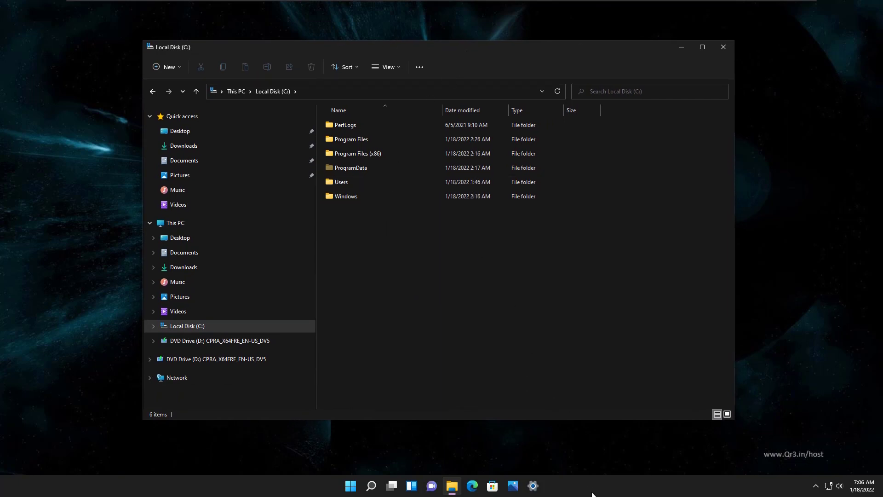
{"action": "left_click", "coordinate": [724, 48]}
Check which options the taskbar's context menu offers and dismiss it.
{"action": "right_click", "coordinate": [571, 488]}
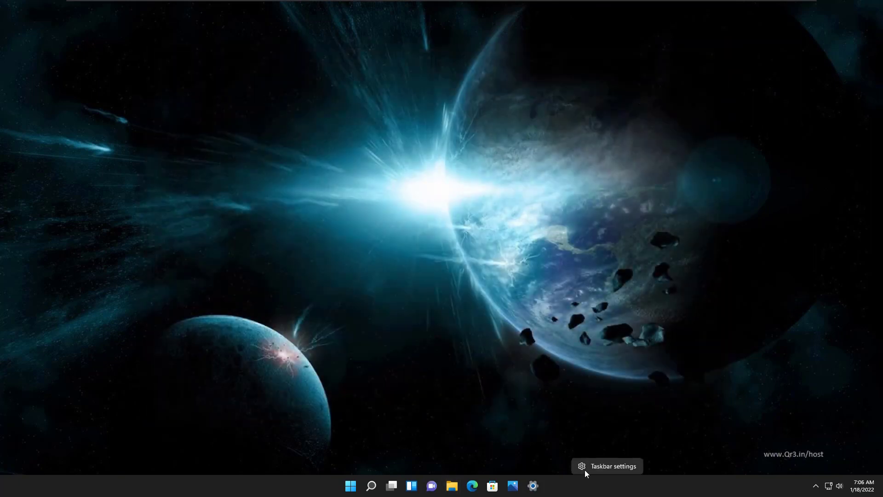
{"action": "right_click", "coordinate": [595, 486]}
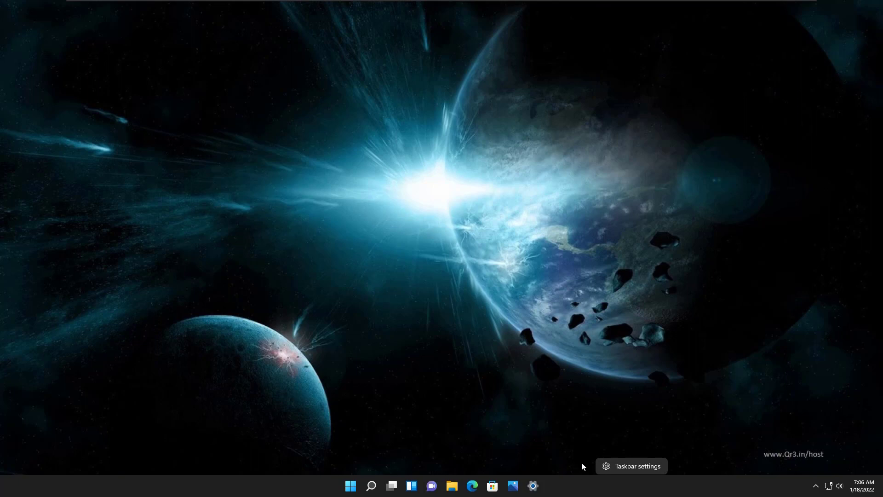
{"action": "left_click", "coordinate": [555, 445]}
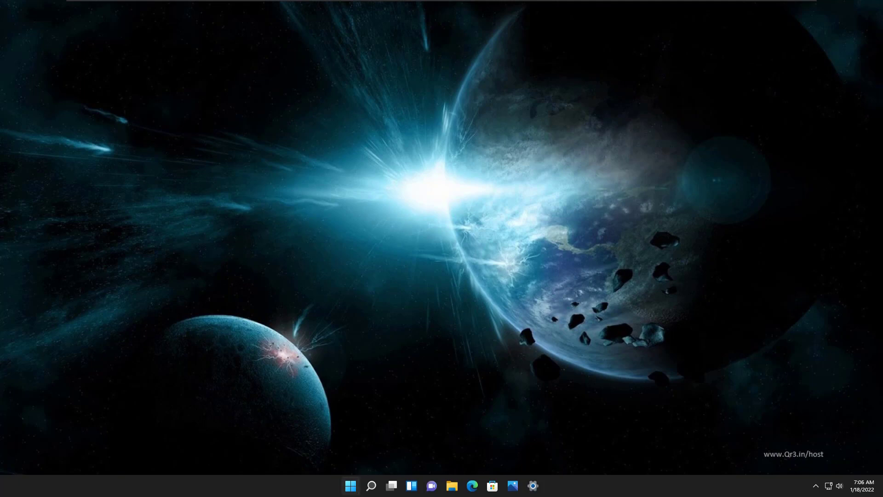
Open Task Manager and review the CPU and memory performance graphs.
{"action": "right_click", "coordinate": [351, 492]}
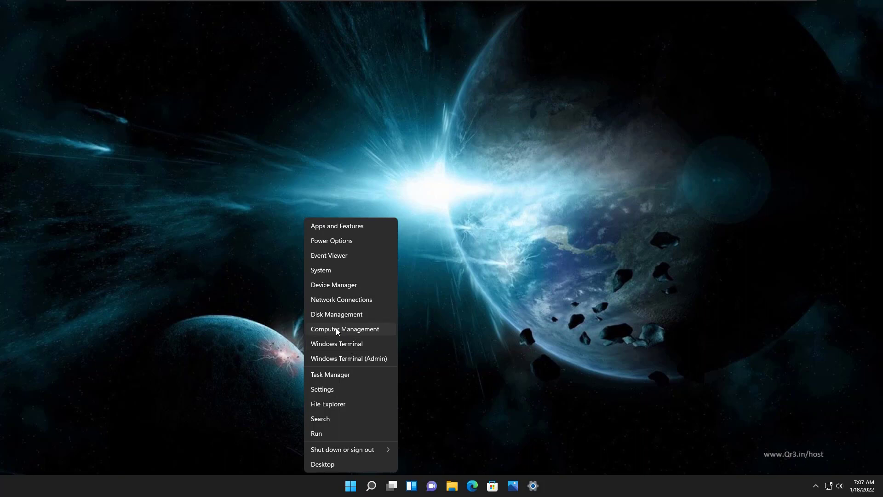
{"action": "left_click", "coordinate": [330, 377]}
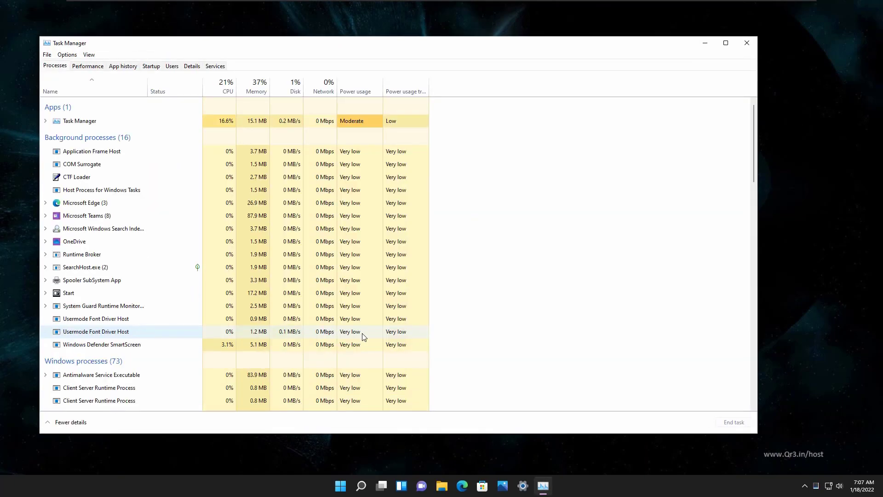
{"action": "left_click", "coordinate": [89, 67]}
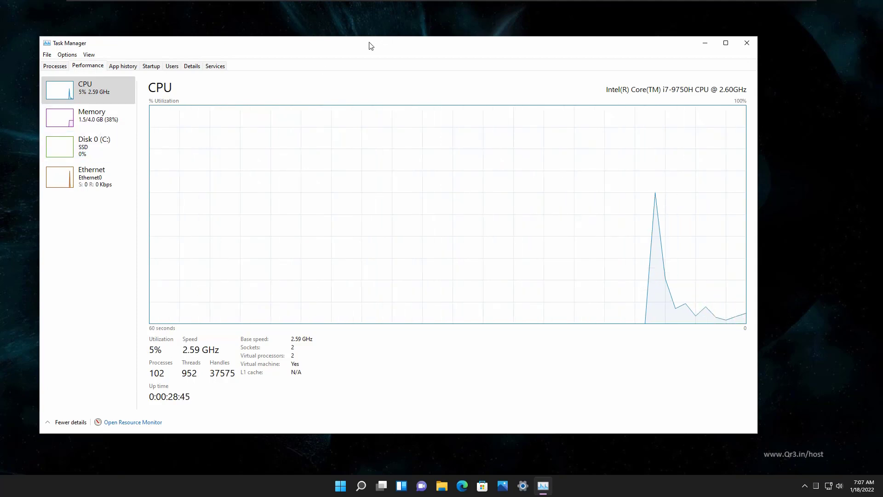
{"action": "left_click_drag", "start_coordinate": [371, 45], "coordinate": [398, 45]}
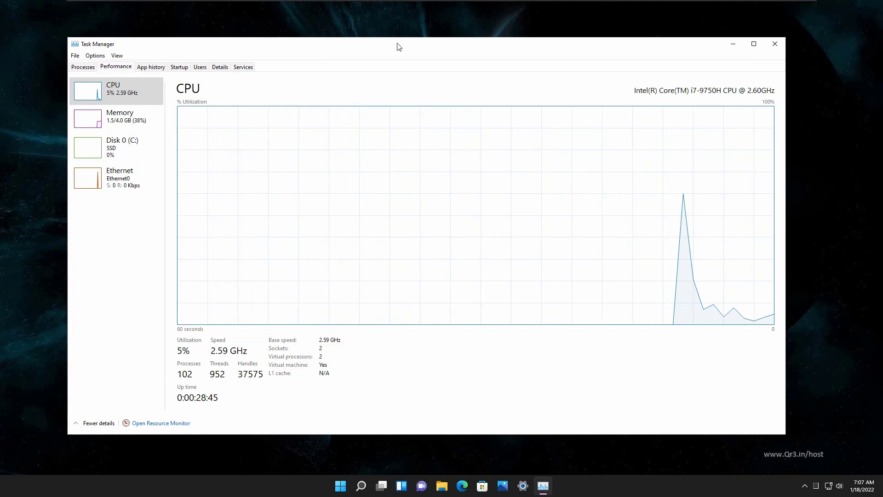
{"action": "left_click", "coordinate": [121, 116]}
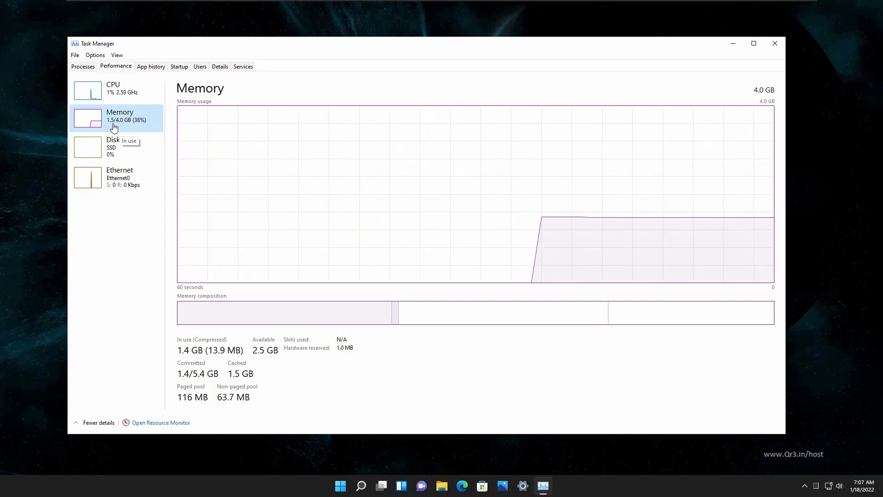
{"action": "left_click", "coordinate": [111, 97]}
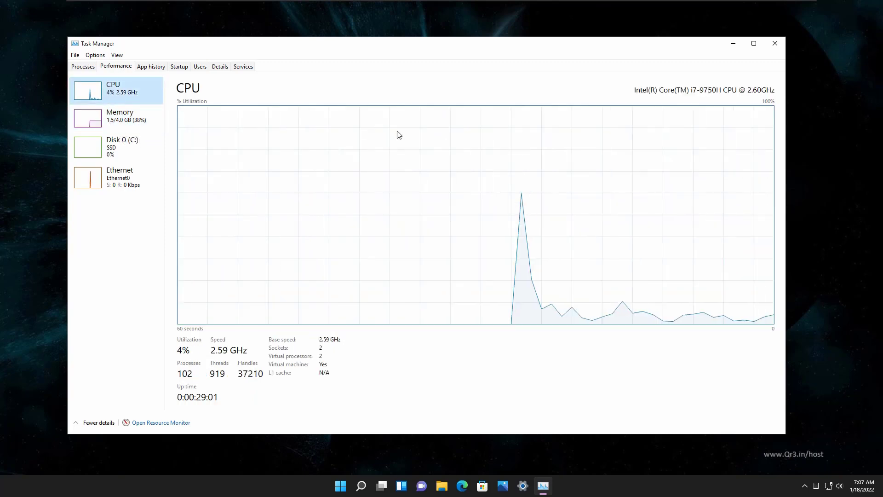
Change the CPU graph to show each logical processor separately, then close Task Manager.
{"action": "right_click", "coordinate": [451, 169]}
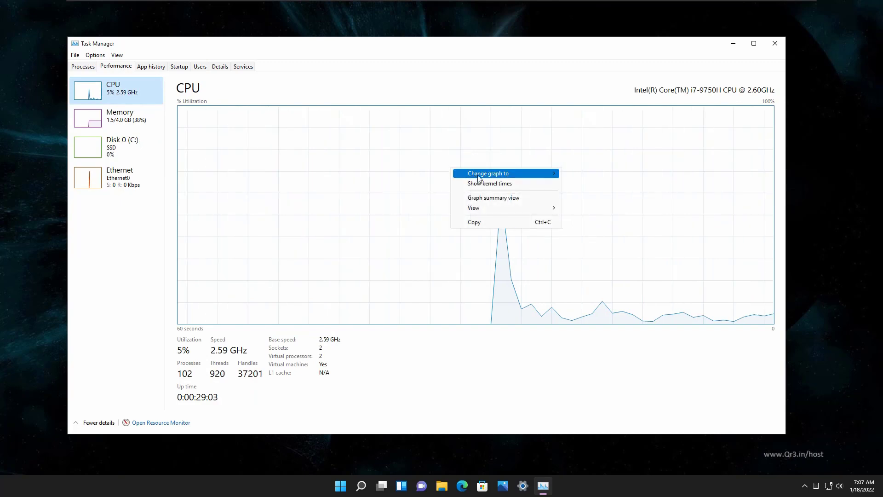
{"action": "mouse_move", "coordinate": [482, 179]}
{"action": "left_click", "coordinate": [595, 184]}
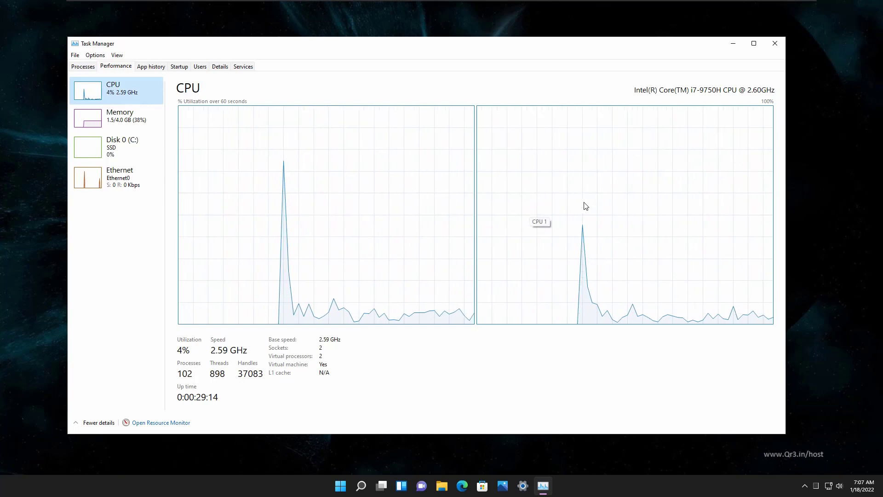
{"action": "left_click", "coordinate": [775, 44]}
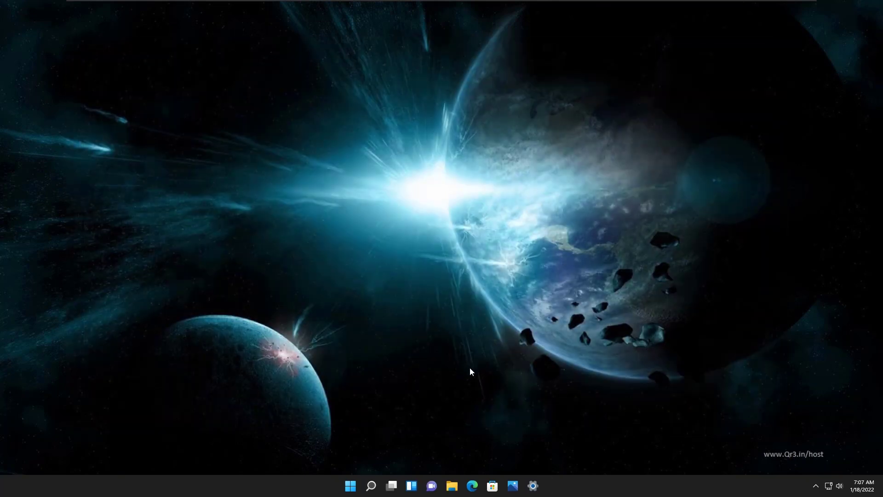
Search for "control" from the Start menu and open Control Panel.
{"action": "left_click", "coordinate": [350, 488]}
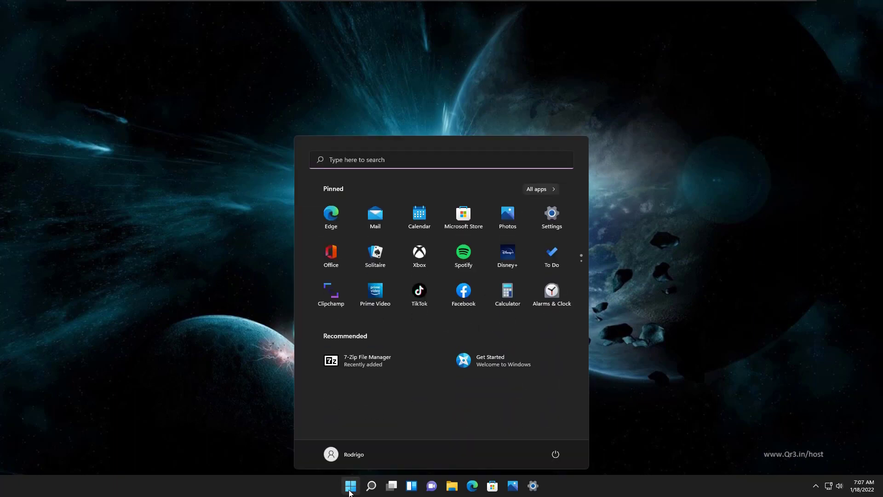
{"action": "right_click", "coordinate": [350, 488]}
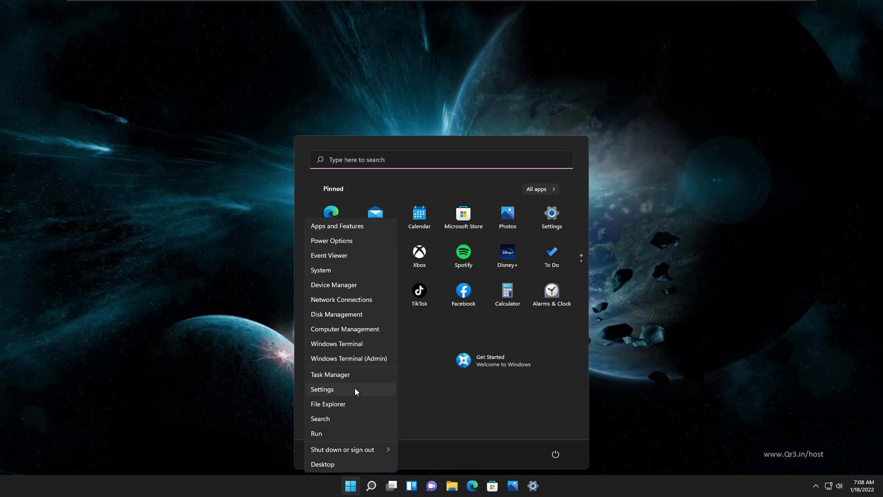
{"action": "left_click", "coordinate": [368, 161]}
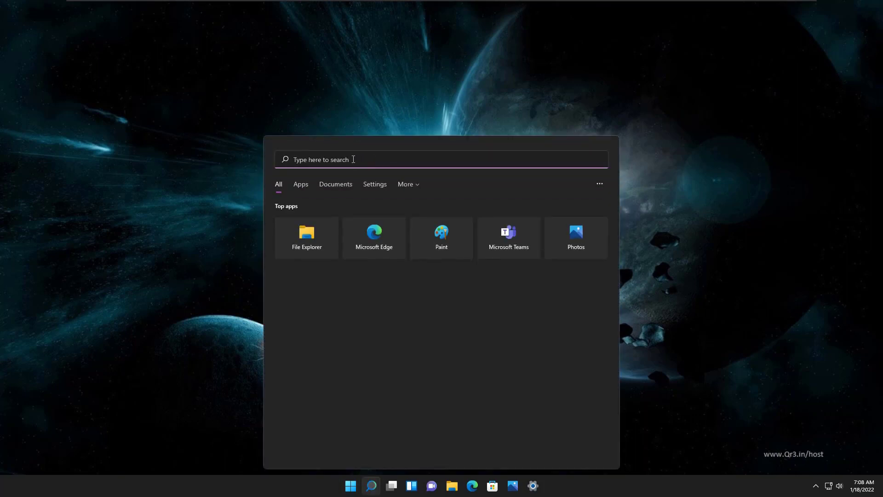
{"action": "type", "text": "control"}
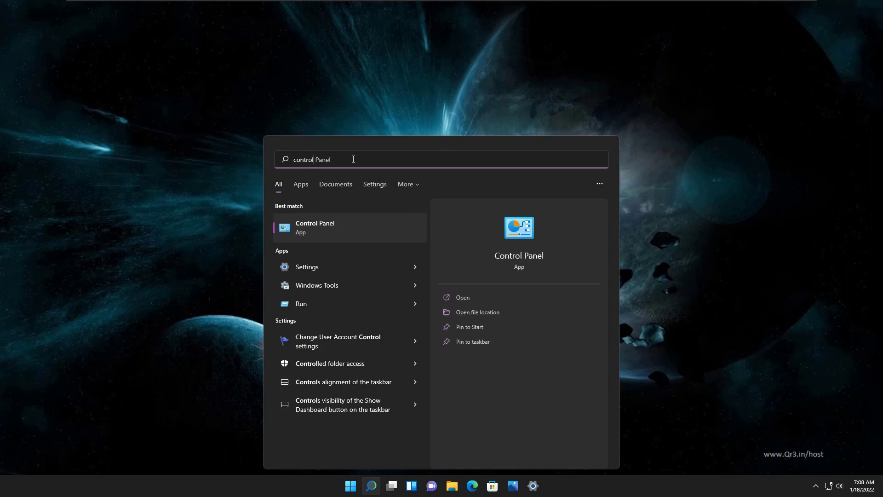
{"action": "left_click", "coordinate": [313, 229]}
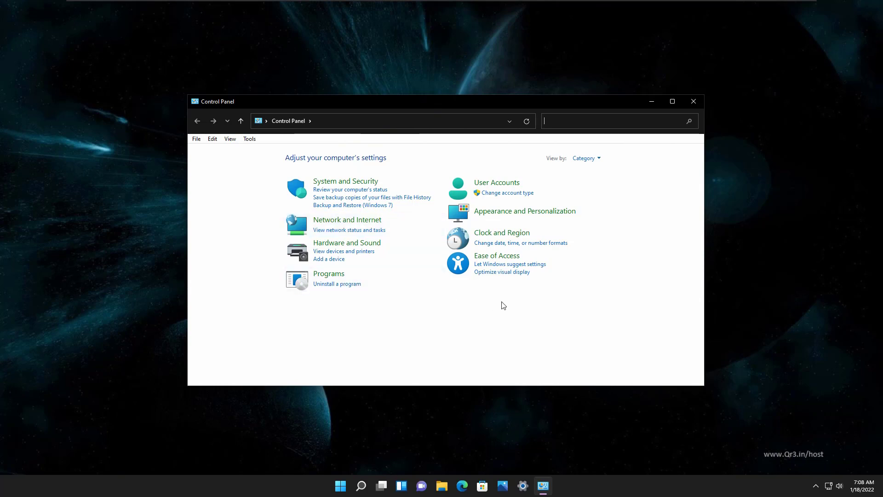
Open StartAllBack's Advanced settings from Appearance and Personalization and close the Control Panel window behind it.
{"action": "left_click", "coordinate": [533, 213]}
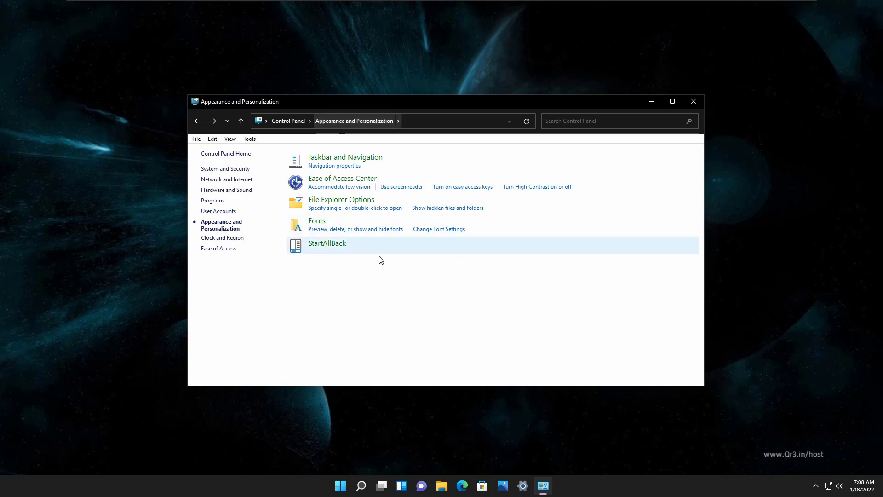
{"action": "left_click", "coordinate": [331, 247]}
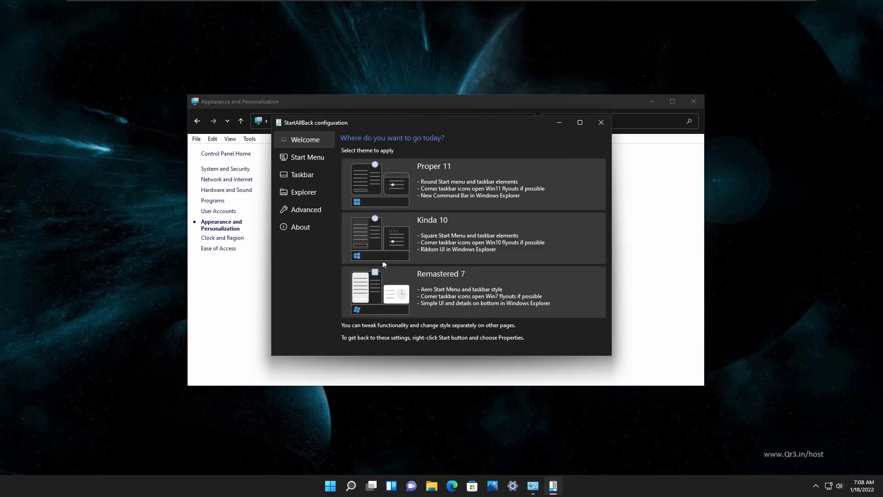
{"action": "left_click", "coordinate": [302, 227]}
{"action": "left_click", "coordinate": [299, 210]}
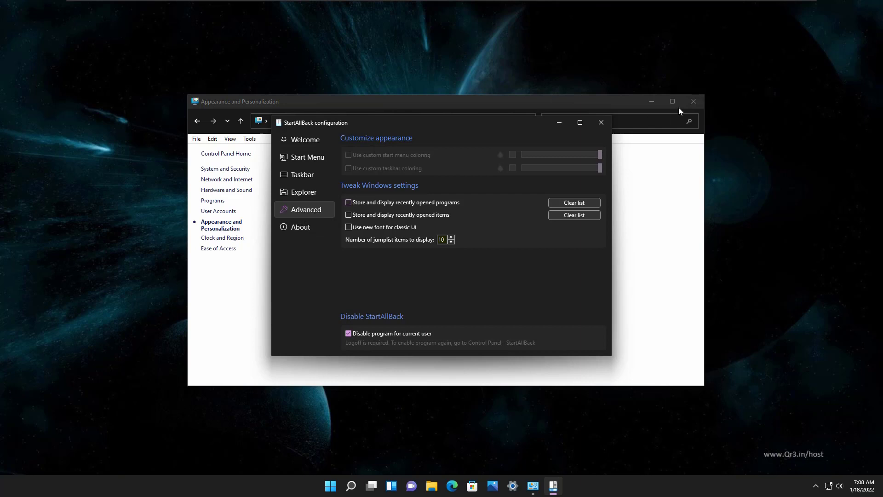
{"action": "left_click", "coordinate": [693, 101]}
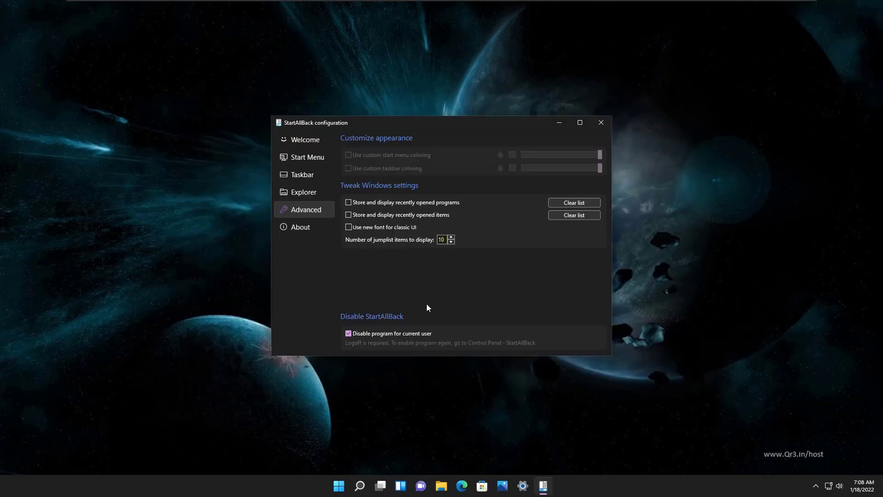
Re-enable StartAllBack by clearing "Disable program for current user", close its configuration window and check the Start menu.
{"action": "left_click", "coordinate": [371, 333]}
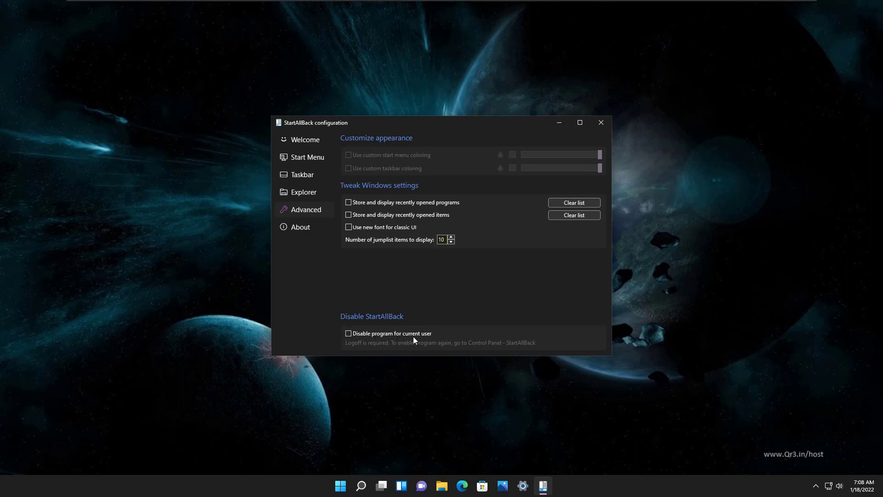
{"action": "left_click", "coordinate": [600, 123]}
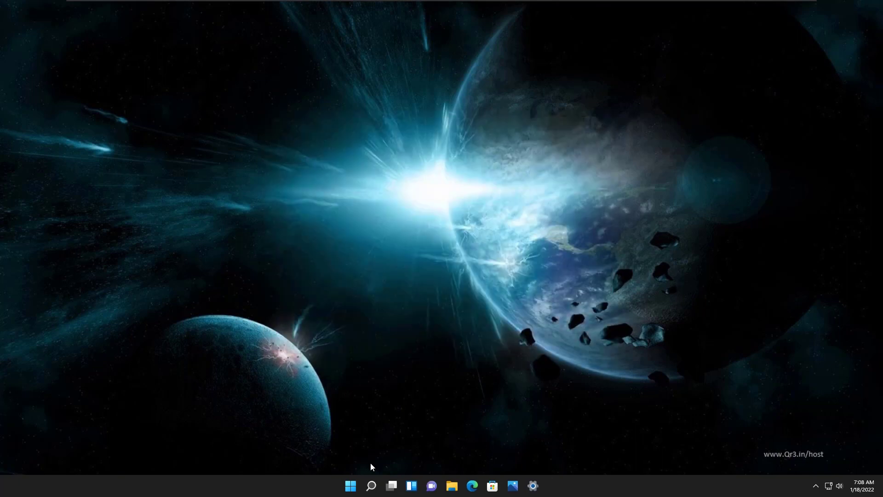
{"action": "left_click", "coordinate": [350, 487]}
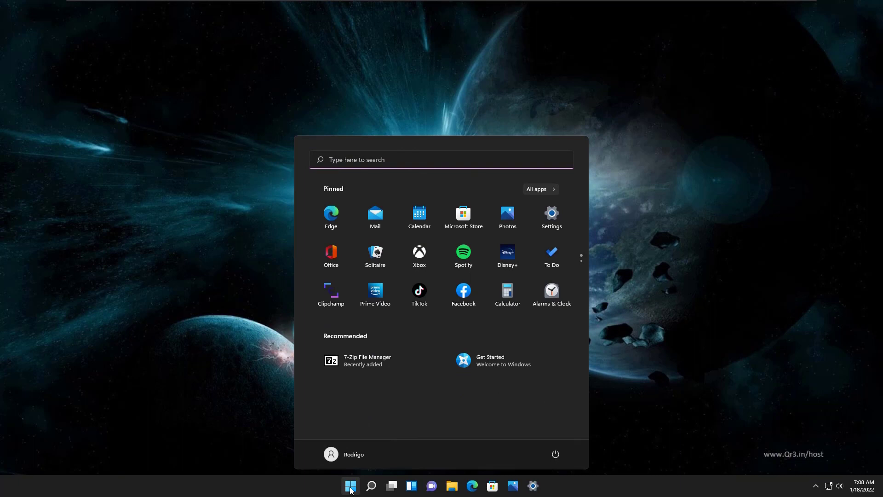
{"action": "left_click", "coordinate": [350, 488]}
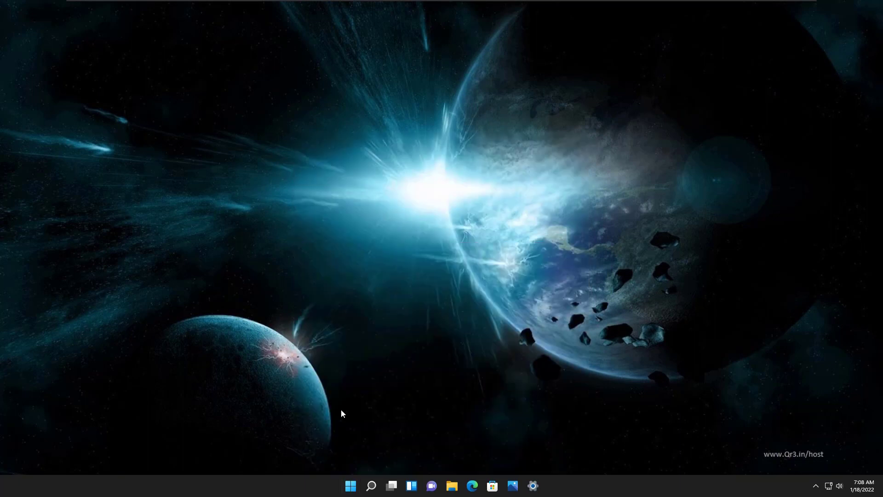
Sign out of Windows and sign back in with the account password.
{"action": "key", "text": "alt+F4"}
{"action": "left_click", "coordinate": [450, 186]}
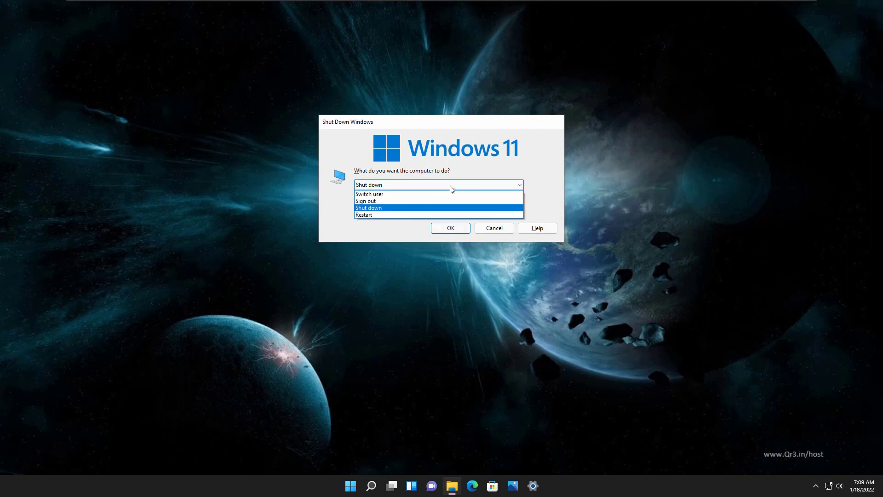
{"action": "left_click", "coordinate": [385, 203]}
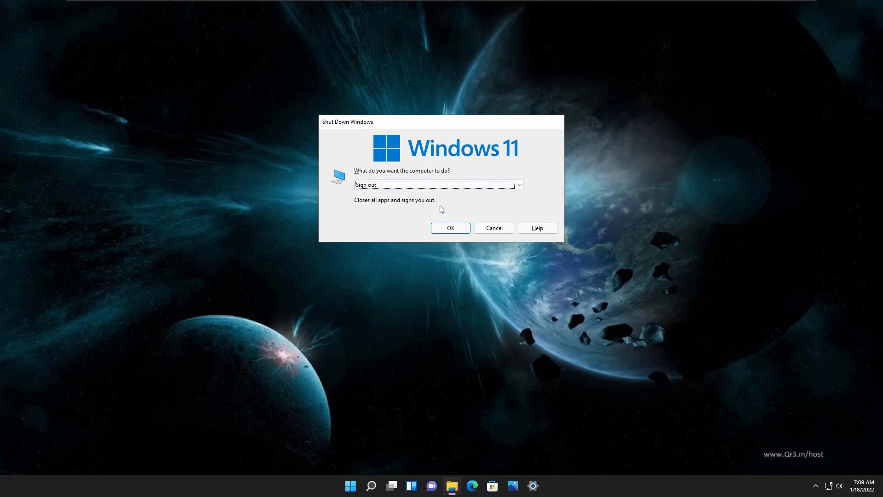
{"action": "left_click", "coordinate": [453, 228]}
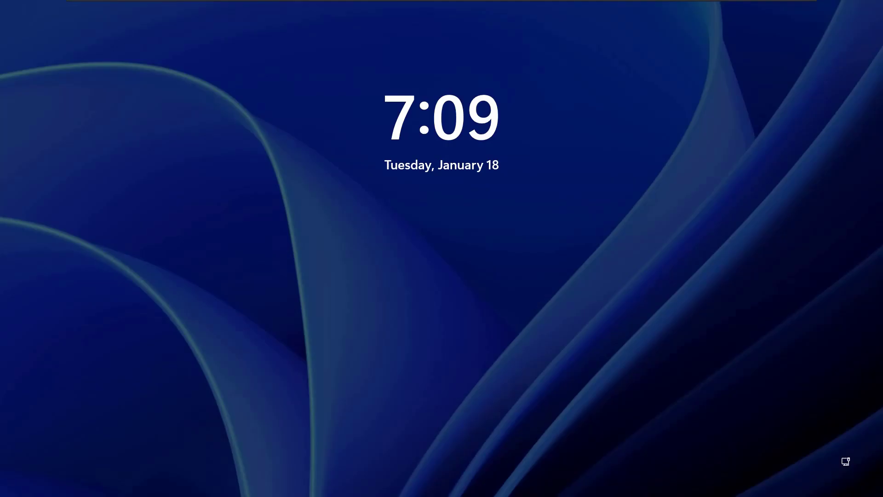
{"action": "key", "text": "Return"}
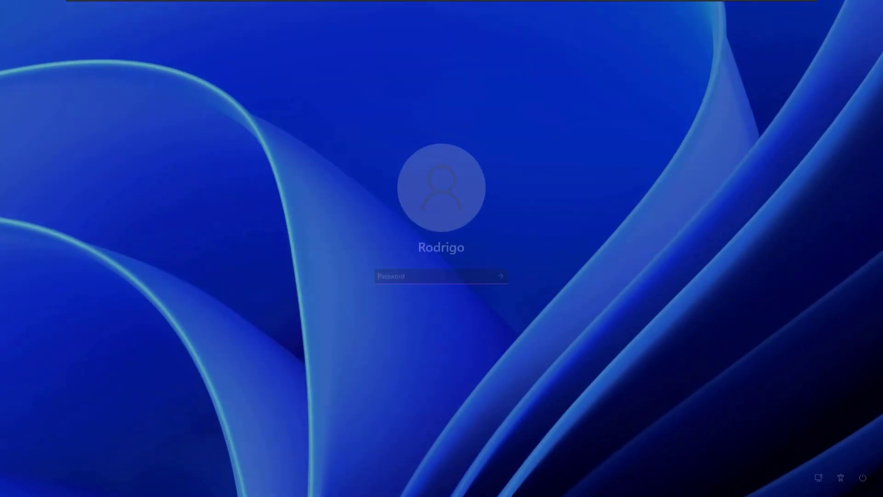
{"action": "type", "text": "******"}
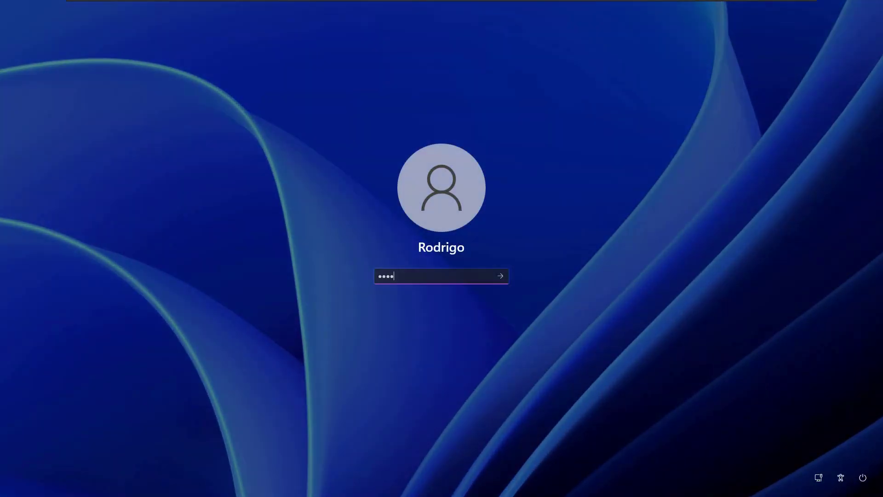
{"action": "key", "text": "Return"}
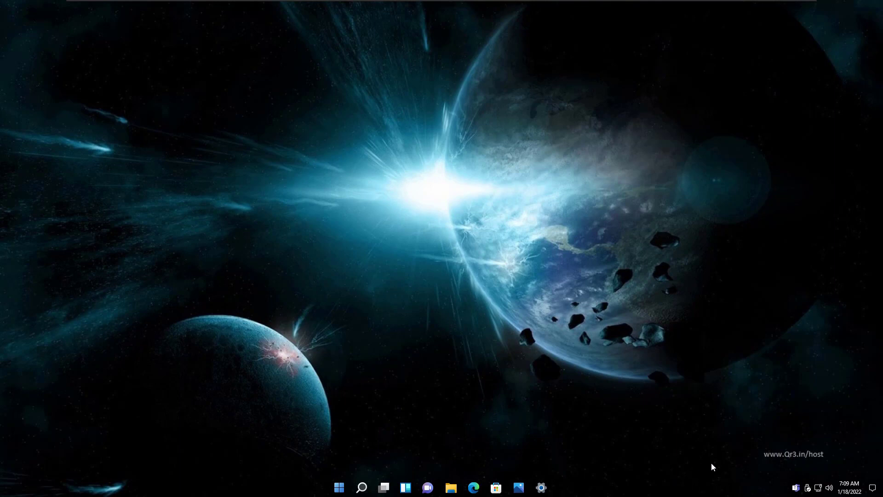
Look over the taskbar's context options and open StartAllBack's Start Menu settings through the Start menu's Properties.
{"action": "right_click", "coordinate": [630, 492]}
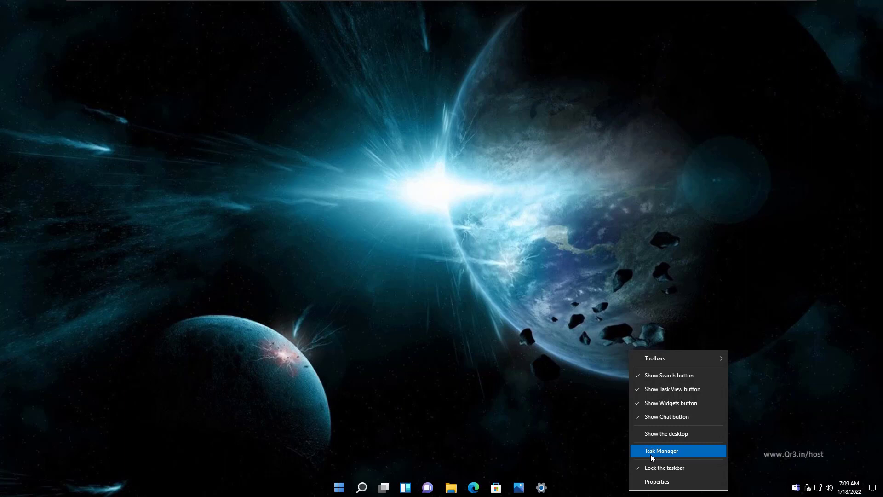
{"action": "left_click", "coordinate": [476, 412]}
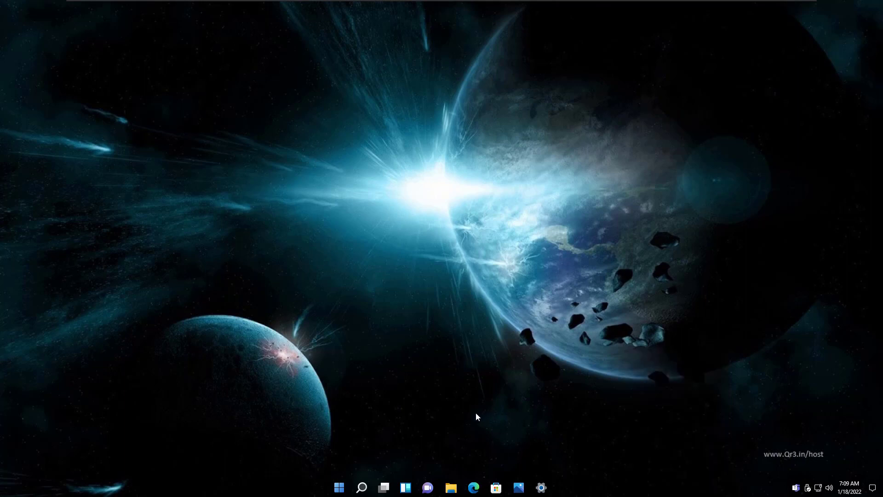
{"action": "left_click", "coordinate": [337, 487]}
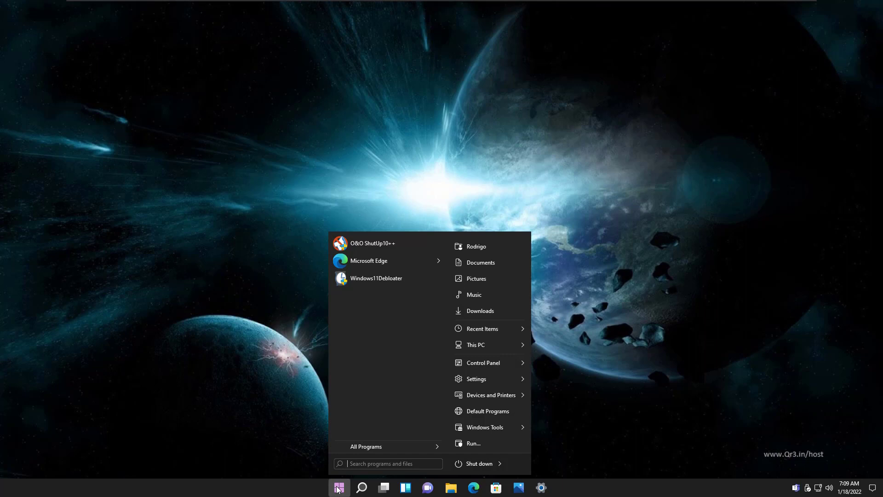
{"action": "right_click", "coordinate": [449, 468]}
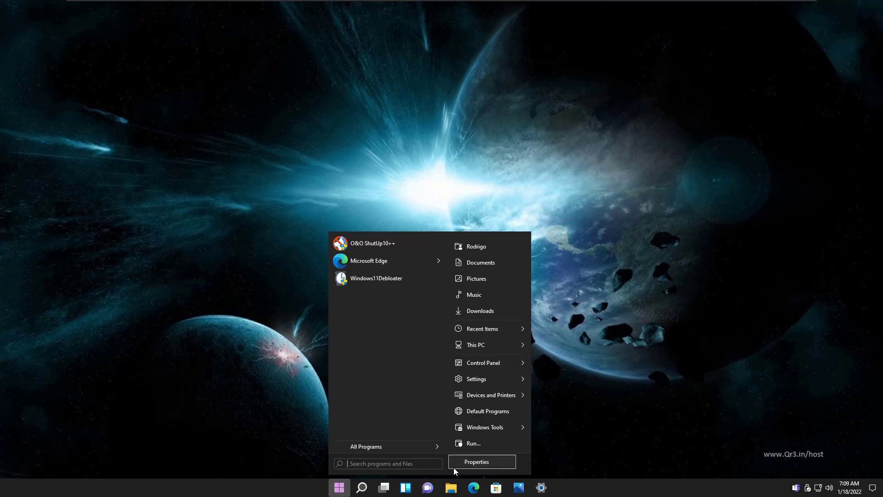
{"action": "left_click", "coordinate": [461, 465]}
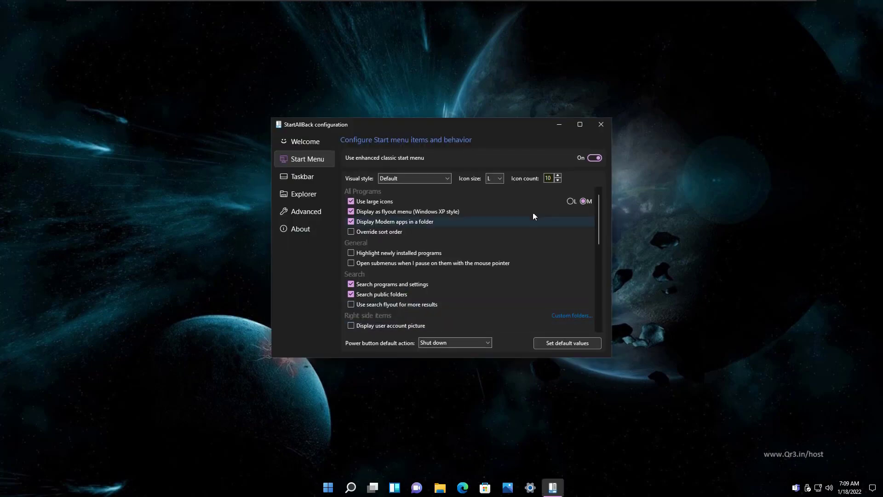
Move and enlarge the StartAllBack configuration window to fit the whole list of Start menu options.
{"action": "left_click_drag", "start_coordinate": [517, 125], "coordinate": [499, 47]}
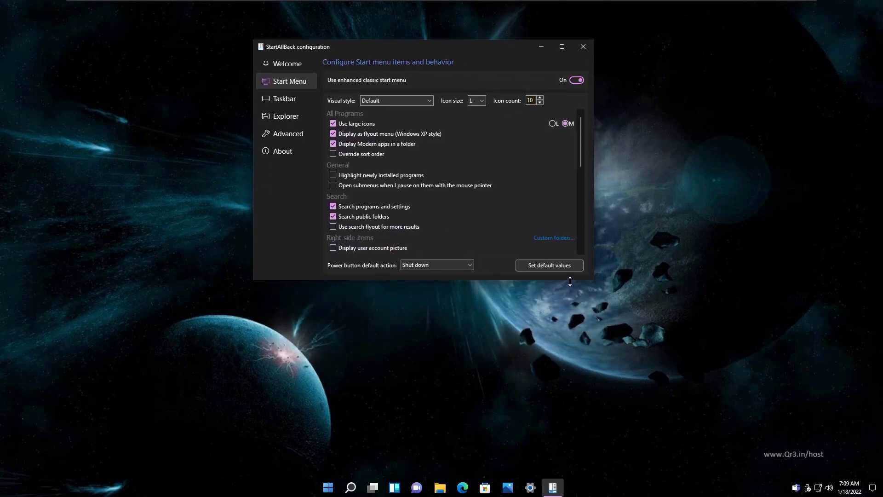
{"action": "left_click_drag", "start_coordinate": [570, 281], "coordinate": [582, 464]}
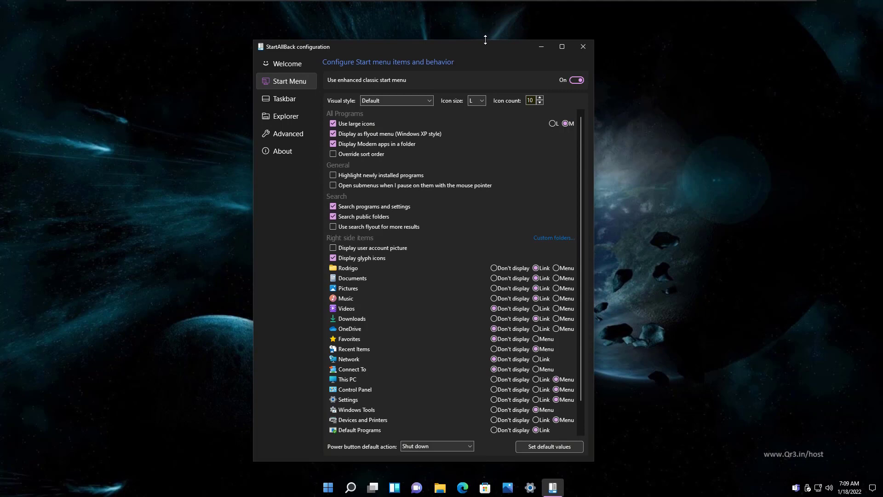
{"action": "left_click_drag", "start_coordinate": [484, 40], "coordinate": [483, 11]}
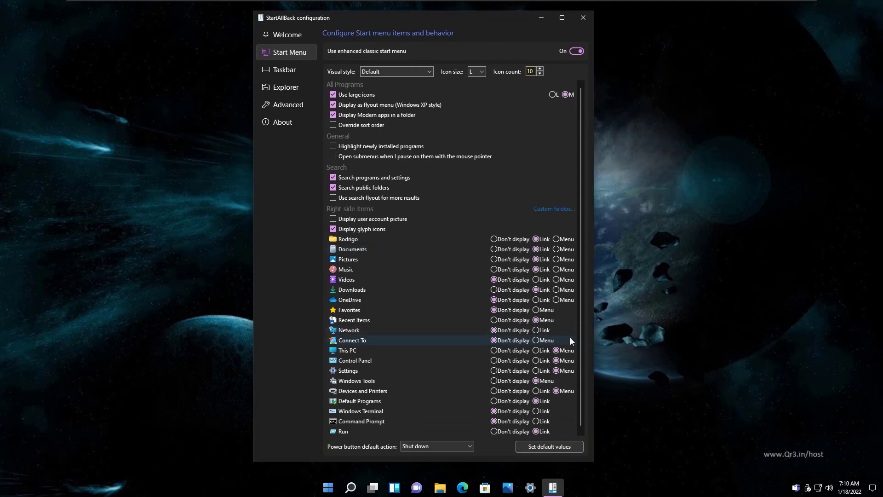
{"action": "left_click_drag", "start_coordinate": [502, 462], "coordinate": [501, 475]}
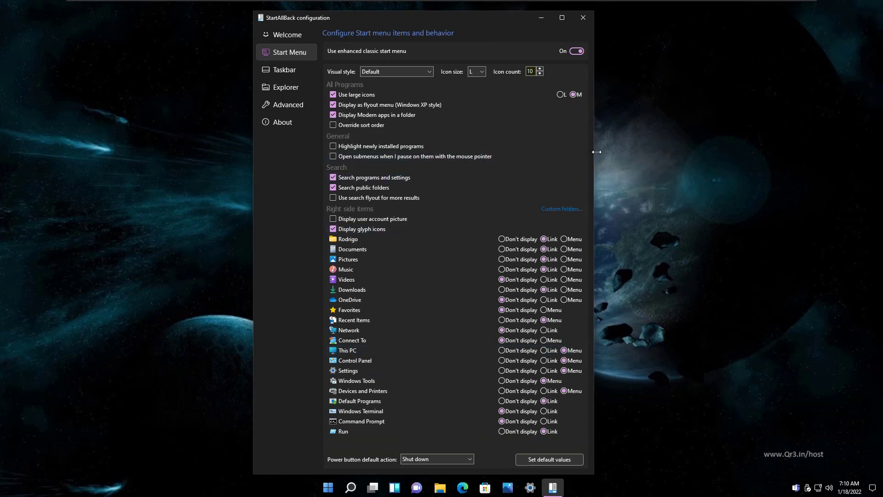
{"action": "left_click_drag", "start_coordinate": [595, 159], "coordinate": [650, 167]}
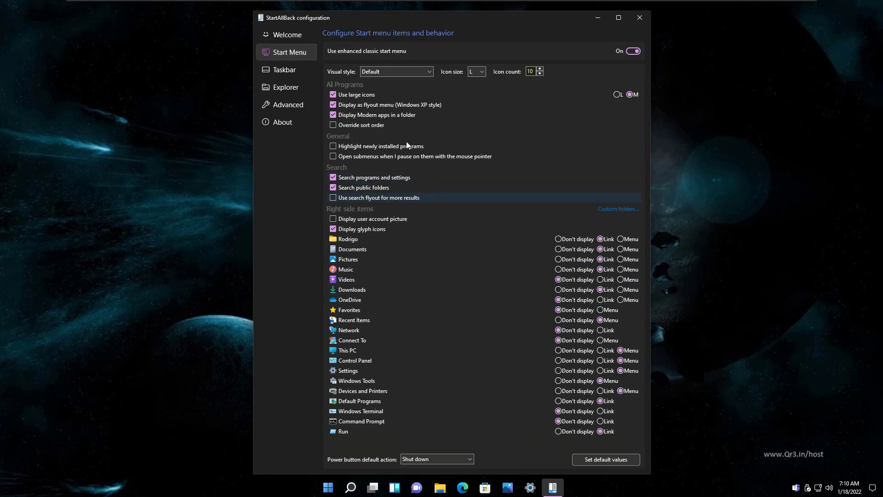
Review the themes on the Welcome page and inspect the Control Panel submenu in the Start menu.
{"action": "left_click", "coordinate": [292, 37]}
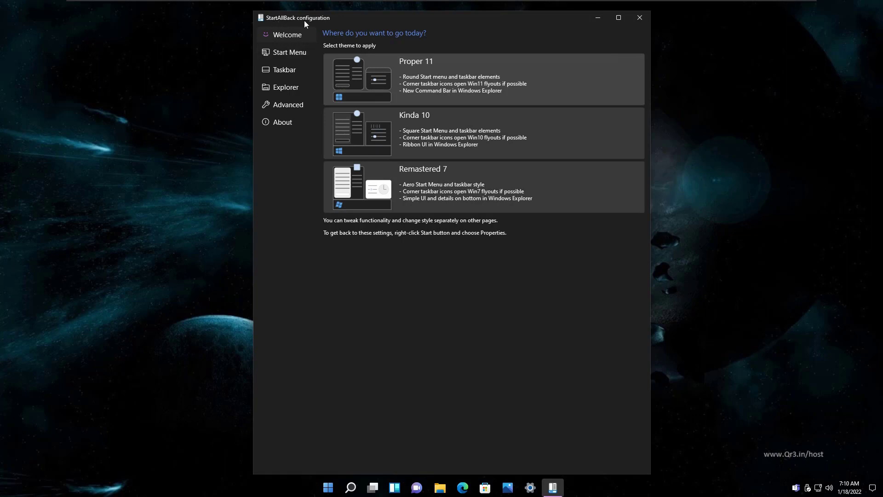
{"action": "left_click", "coordinate": [289, 55]}
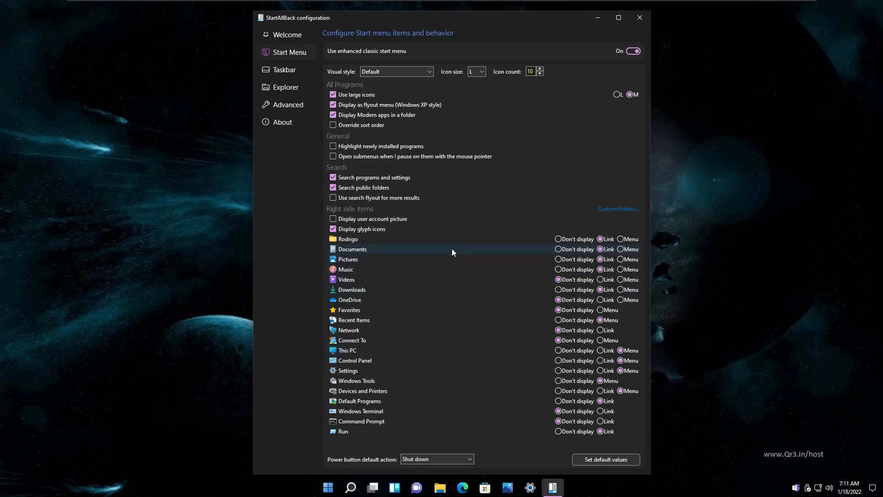
{"action": "left_click", "coordinate": [332, 488]}
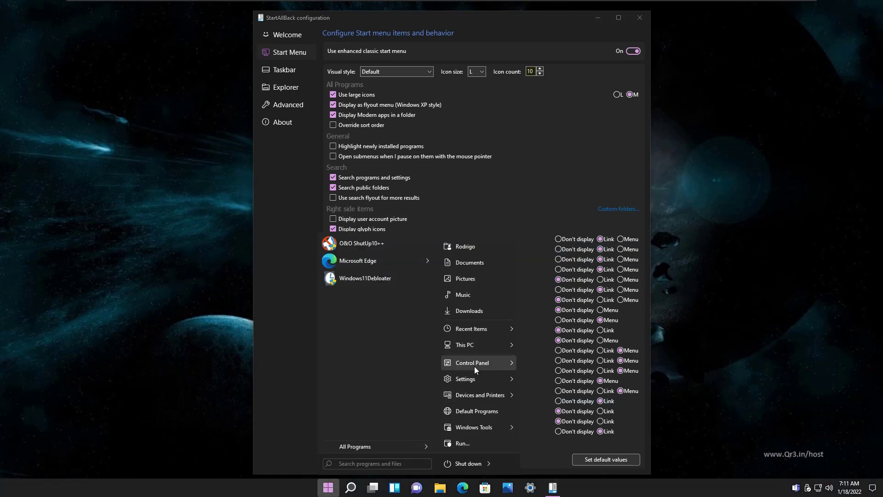
{"action": "left_click", "coordinate": [501, 364]}
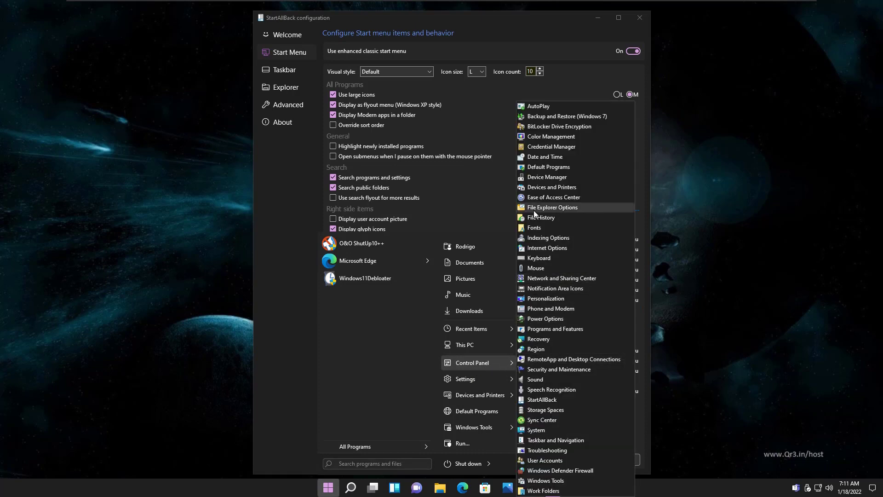
{"action": "left_click", "coordinate": [531, 22]}
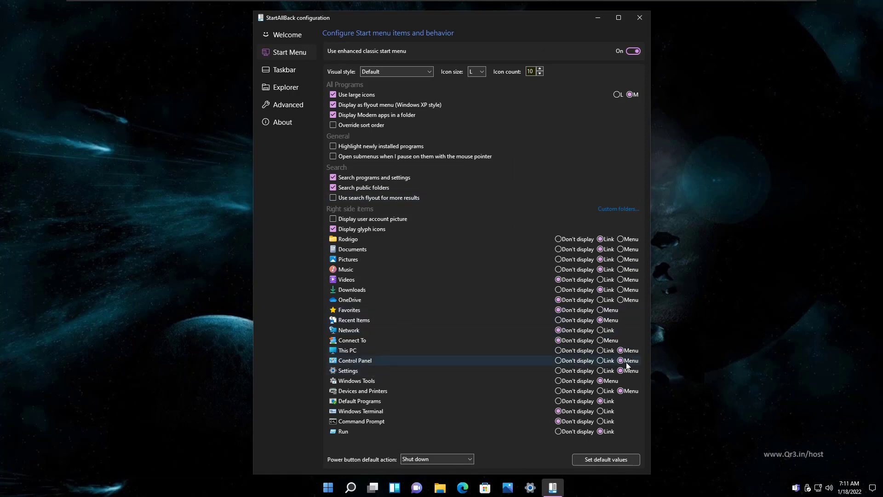
Set the Control Panel item to "Don't display" and check the change in the Start menu.
{"action": "left_click", "coordinate": [571, 361]}
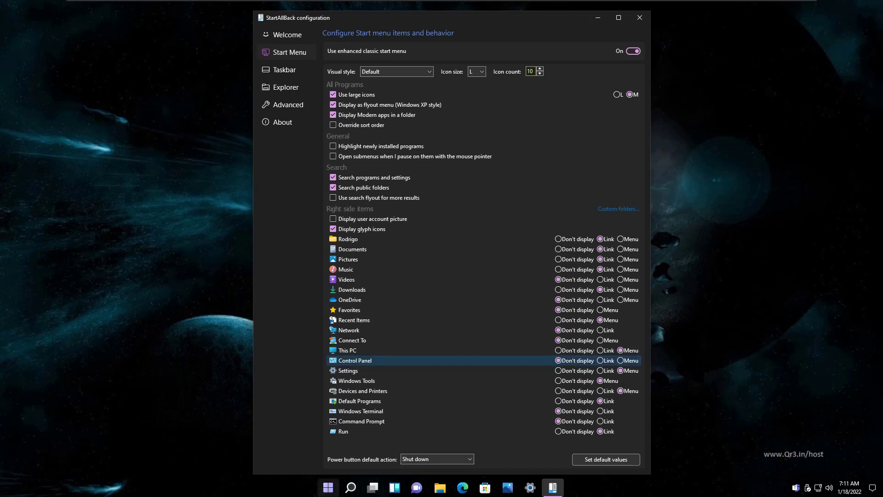
{"action": "left_click", "coordinate": [322, 491]}
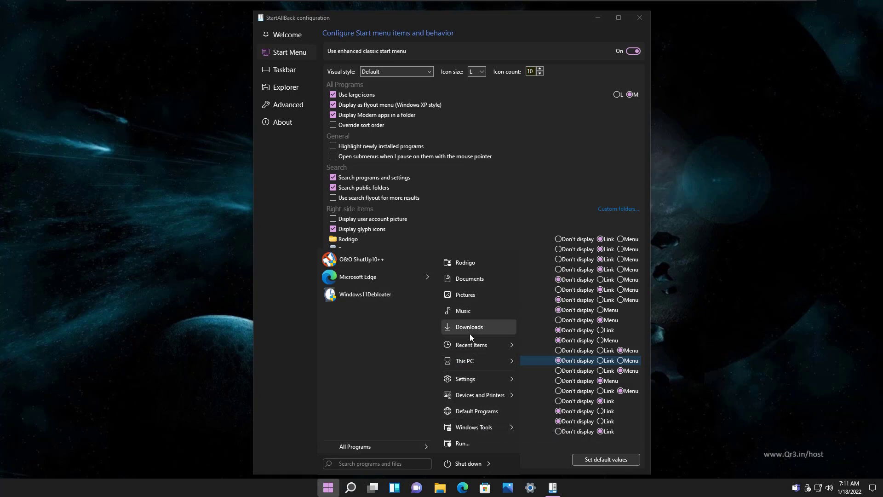
{"action": "left_click", "coordinate": [573, 15]}
Narrow the StartAllBack configuration window and place it beside the Start menu without overlapping it.
{"action": "left_click_drag", "start_coordinate": [576, 19], "coordinate": [331, 16]}
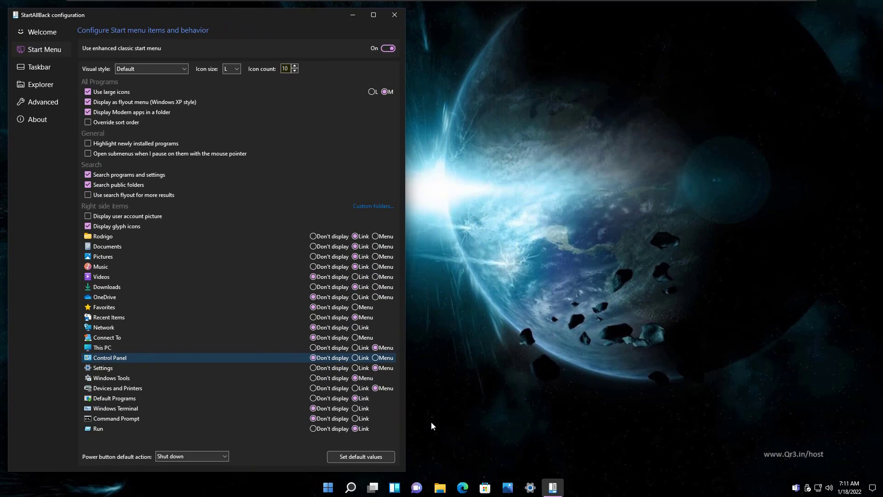
{"action": "left_click", "coordinate": [329, 488]}
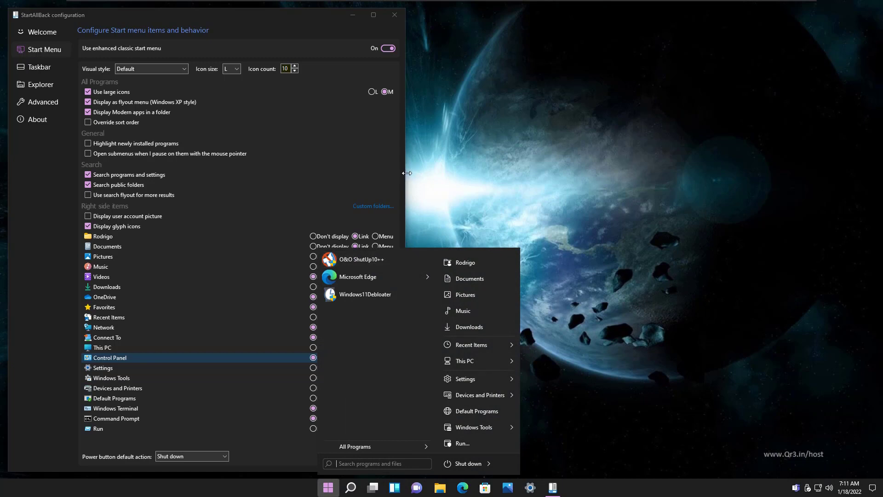
{"action": "left_click_drag", "start_coordinate": [407, 173], "coordinate": [311, 196]}
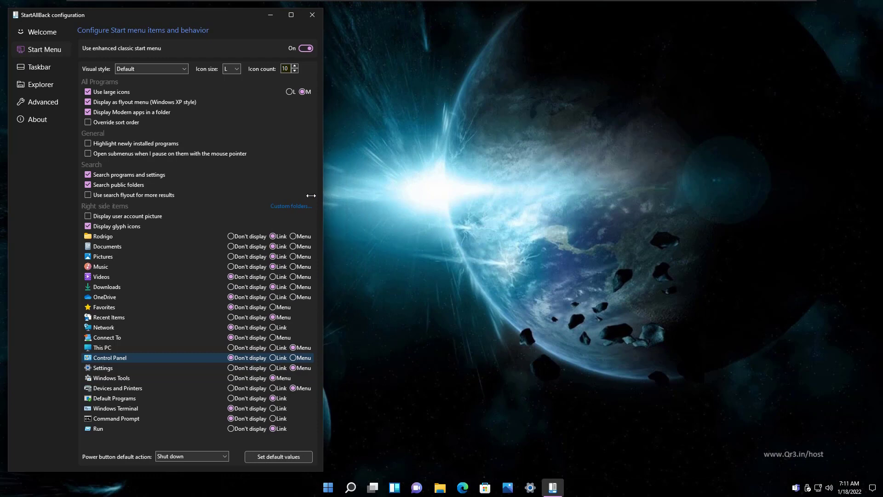
{"action": "left_click", "coordinate": [329, 489]}
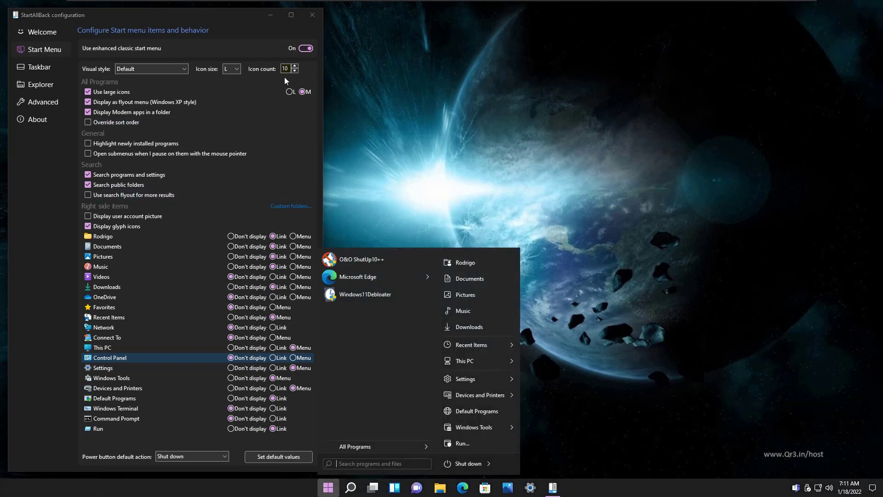
{"action": "left_click_drag", "start_coordinate": [231, 13], "coordinate": [779, 14]}
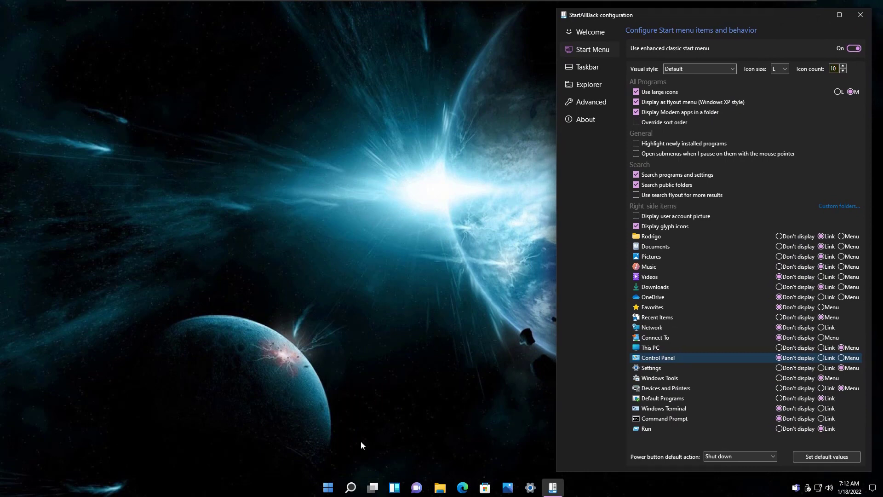
Check the Start menu beside the settings and review the available visual styles, keeping Default.
{"action": "left_click", "coordinate": [329, 489]}
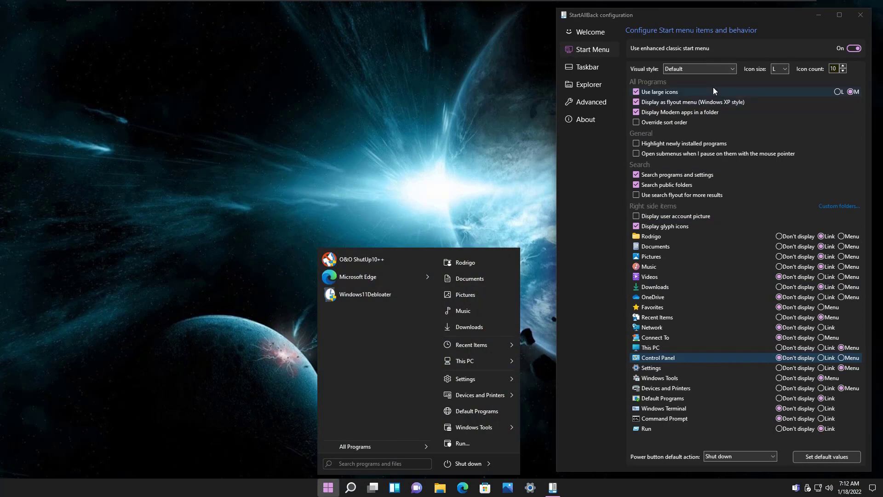
{"action": "left_click", "coordinate": [678, 69]}
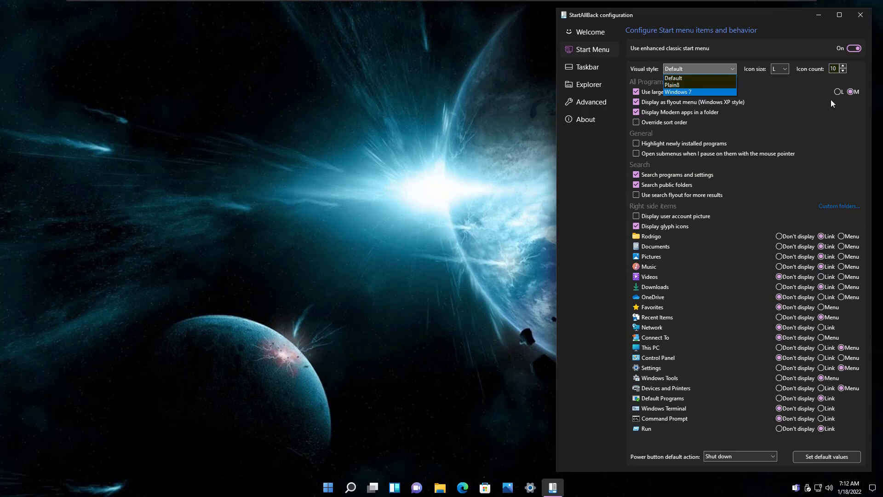
{"action": "left_click", "coordinate": [829, 124]}
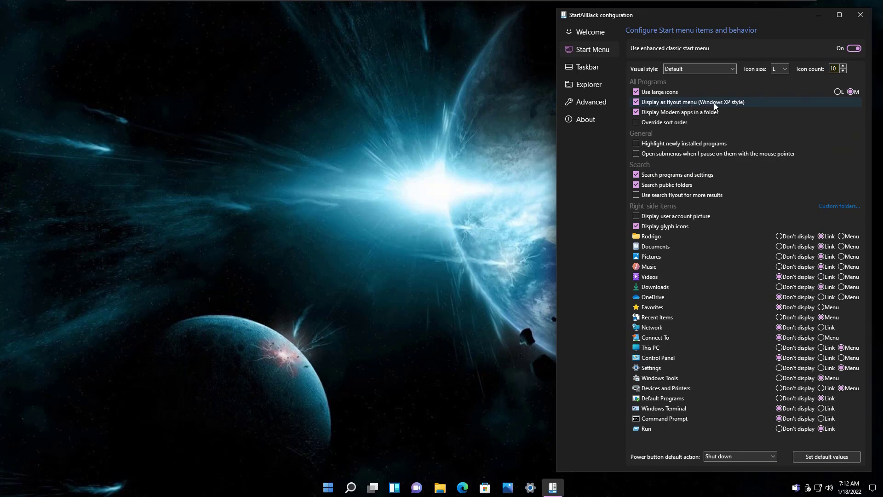
Try the All Programs list without the flyout menu and Modern apps folder options, checking the Start menu, and re-enable both.
{"action": "left_click", "coordinate": [328, 488]}
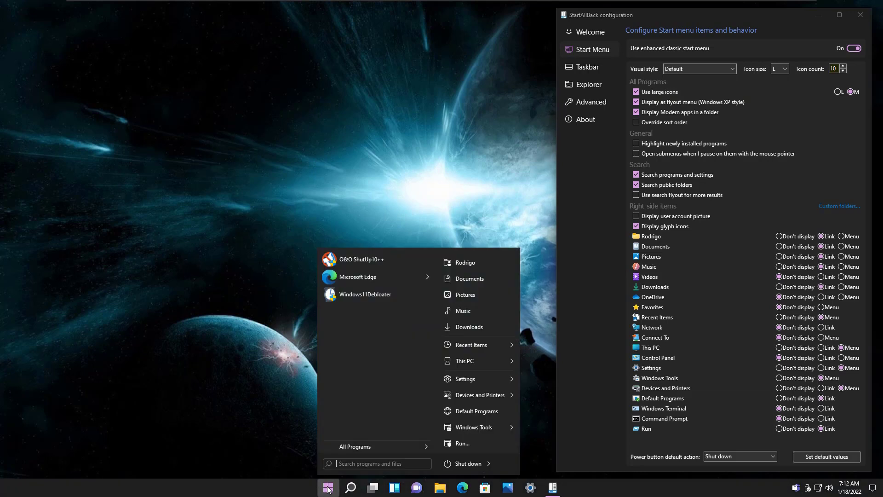
{"action": "left_click", "coordinate": [366, 447]}
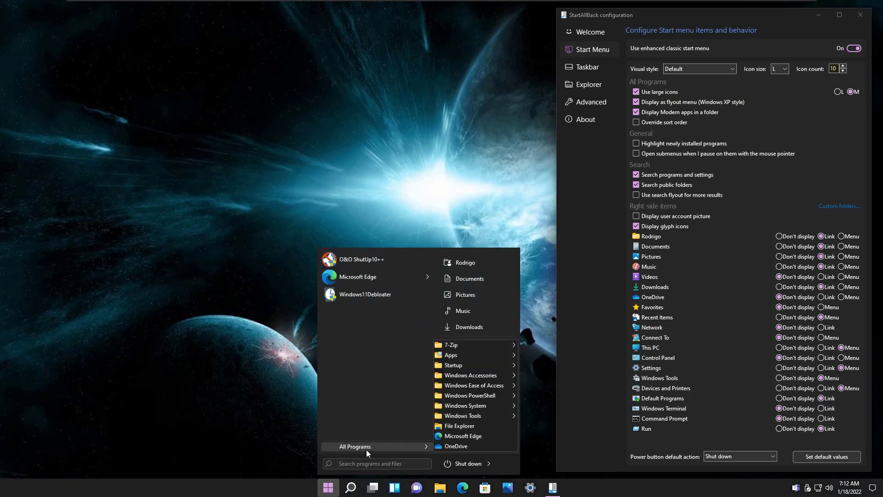
{"action": "left_click", "coordinate": [667, 102]}
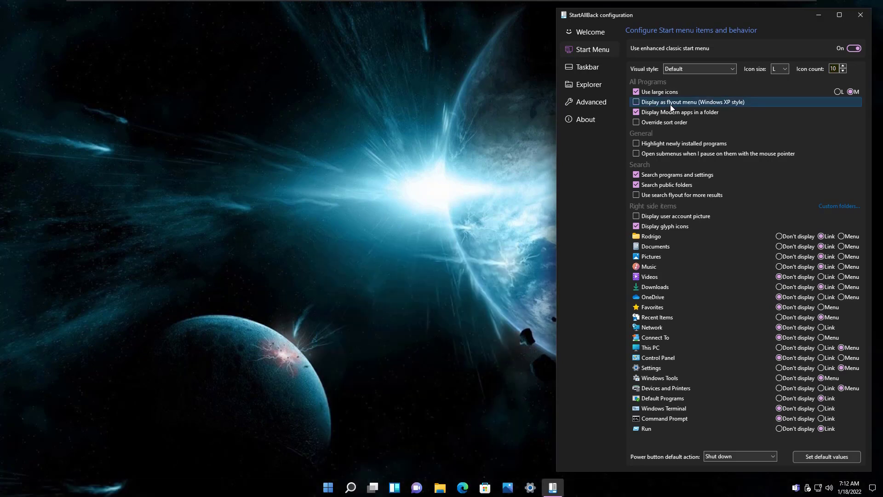
{"action": "left_click", "coordinate": [330, 489]}
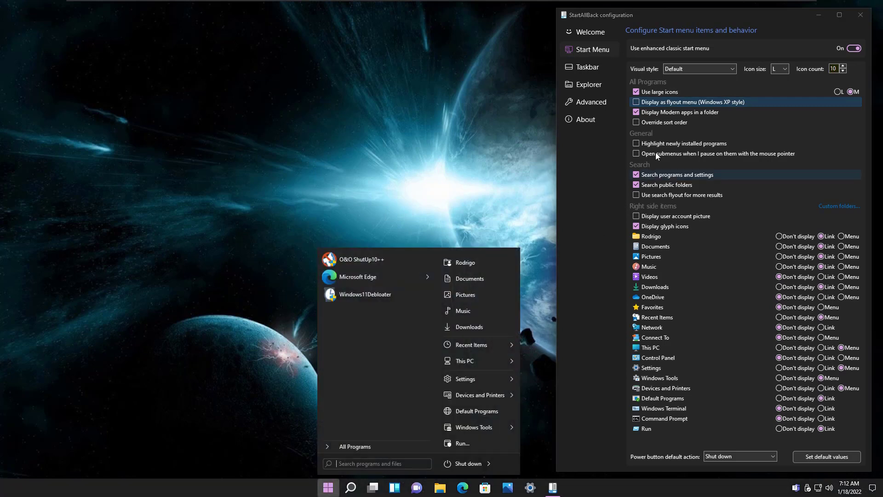
{"action": "left_click", "coordinate": [660, 112]}
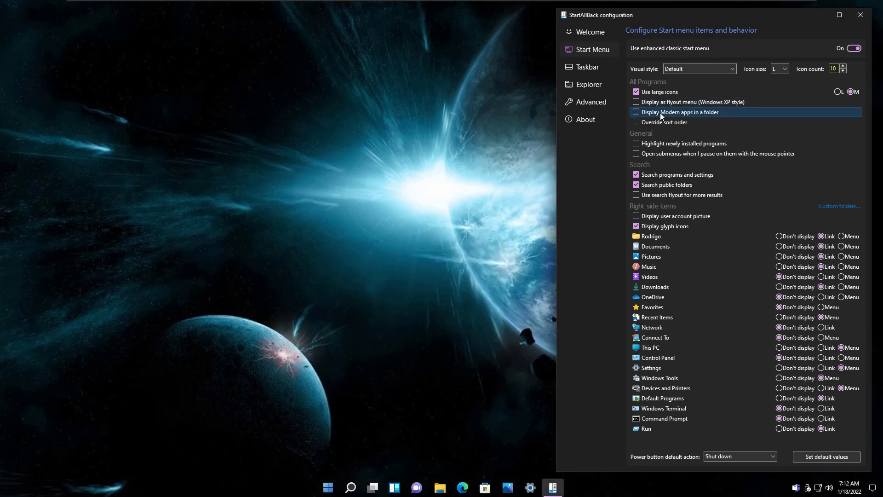
{"action": "left_click", "coordinate": [326, 489]}
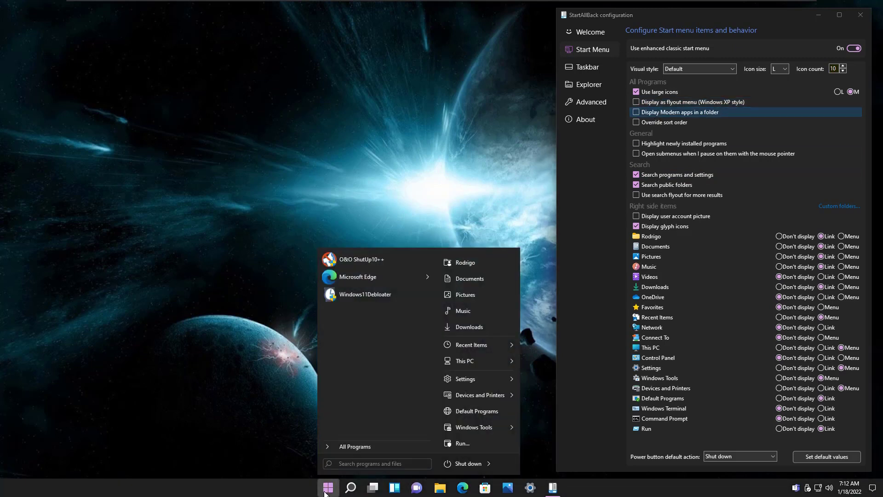
{"action": "left_click", "coordinate": [658, 112]}
{"action": "left_click", "coordinate": [652, 101]}
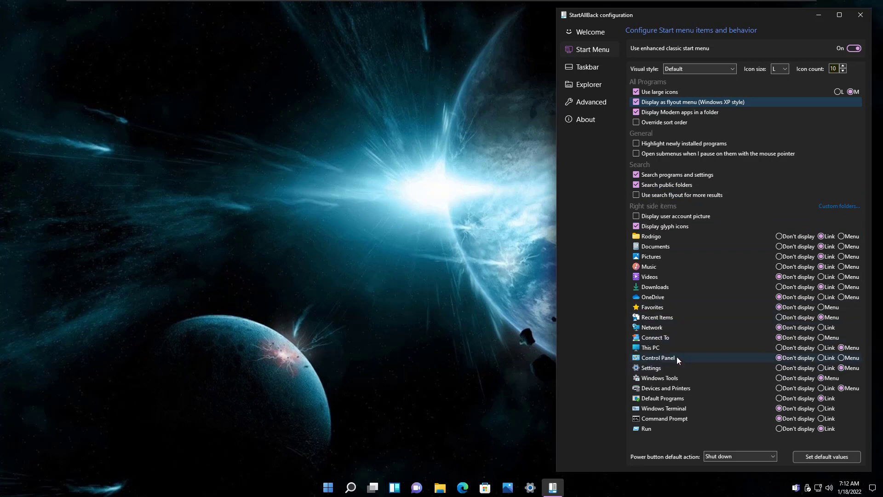
Set the Control Panel item to Menu and review the corner icon flyout choices in the taskbar settings.
{"action": "left_click", "coordinate": [843, 358]}
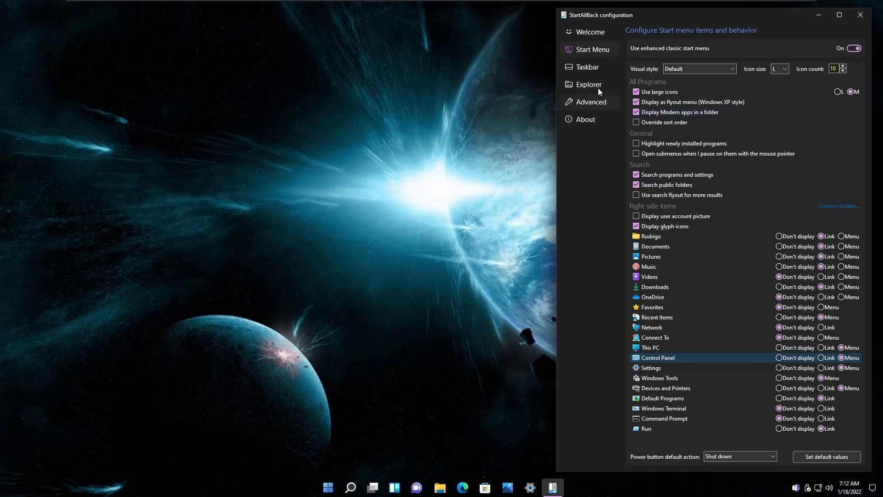
{"action": "left_click", "coordinate": [578, 68]}
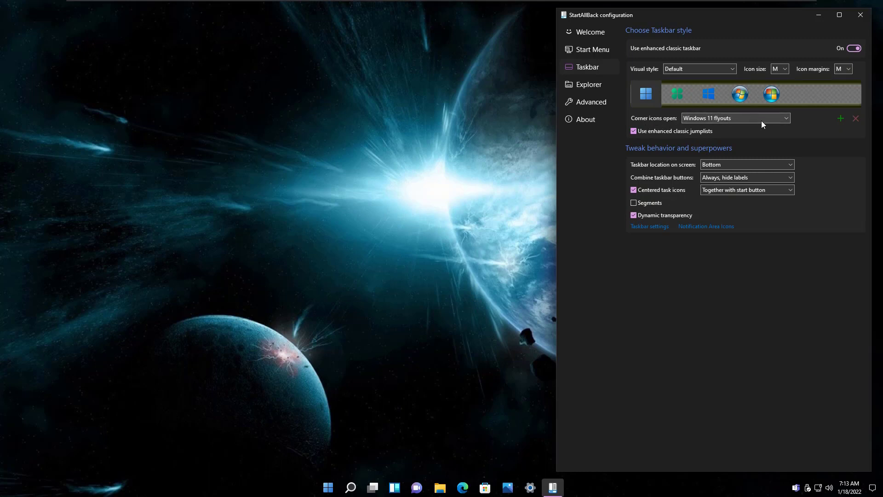
{"action": "left_click", "coordinate": [727, 121]}
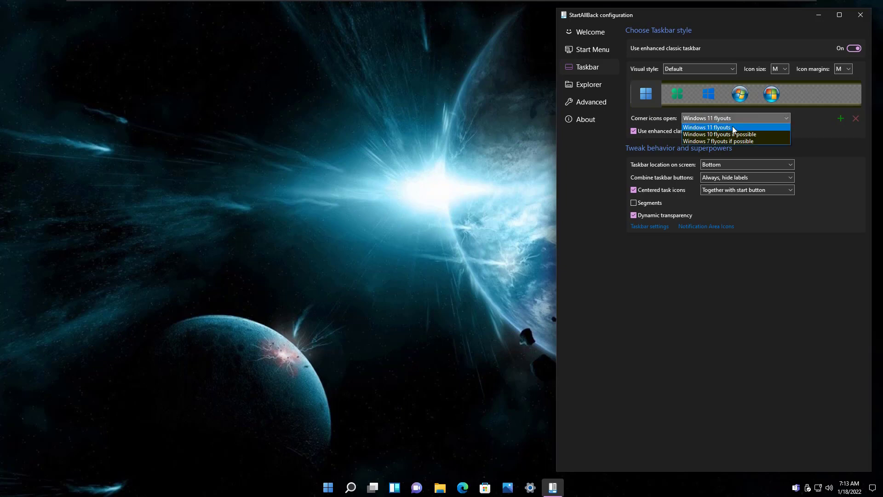
{"action": "left_click", "coordinate": [808, 133]}
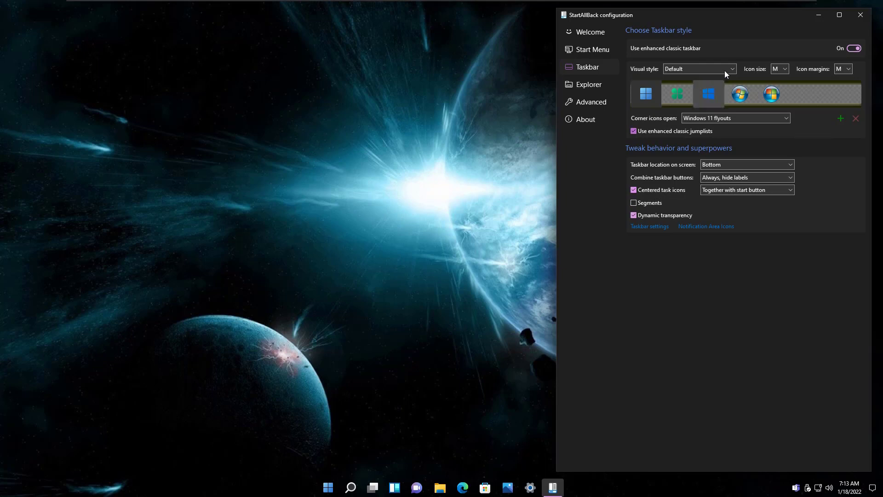
Move the configuration window lower on the desktop and try the taskbar without centered task icons, re-enabling the option.
{"action": "left_click_drag", "start_coordinate": [710, 9], "coordinate": [712, 76]}
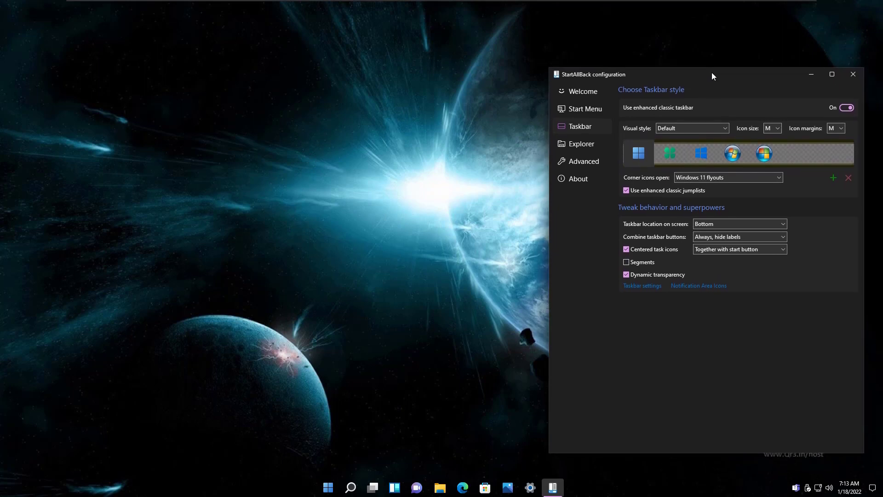
{"action": "left_click", "coordinate": [665, 253]}
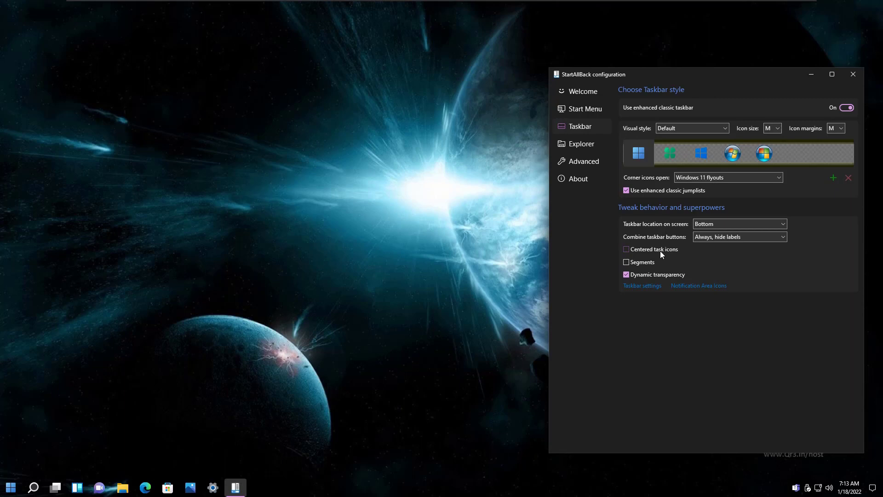
{"action": "left_click", "coordinate": [660, 250]}
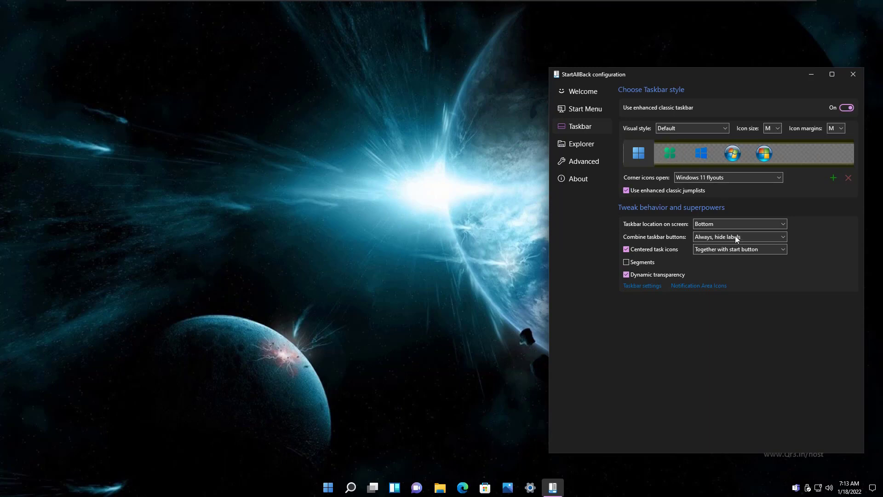
Set the taskbar location to Top and check how the Start menu and its All Programs list open there.
{"action": "left_click", "coordinate": [701, 225]}
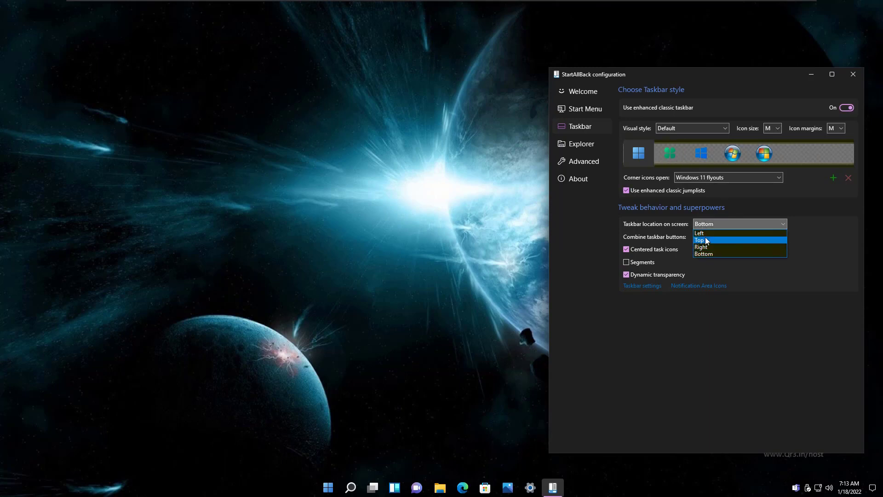
{"action": "left_click", "coordinate": [706, 240]}
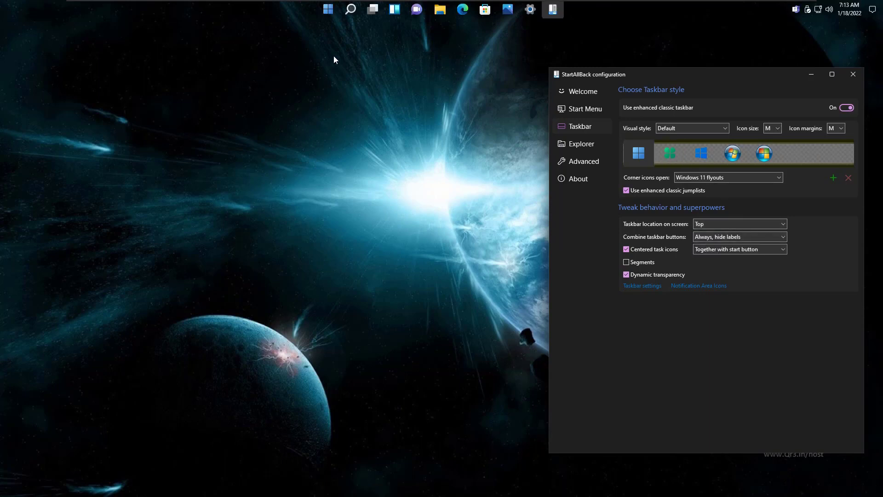
{"action": "left_click", "coordinate": [329, 10]}
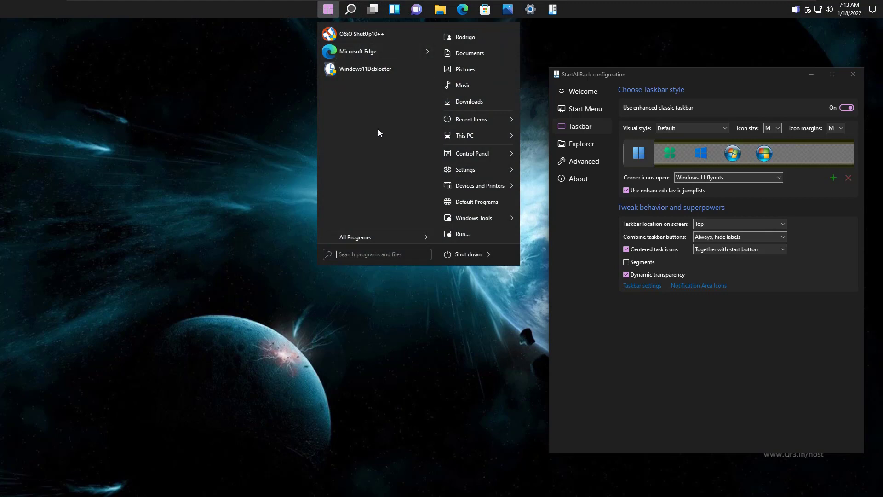
{"action": "mouse_move", "coordinate": [362, 240]}
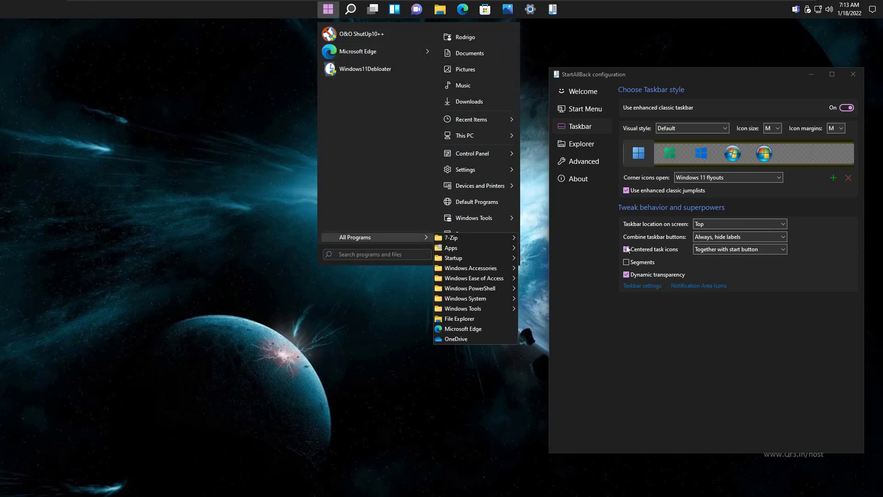
Try the Left and Right taskbar locations on screen and return the taskbar to Bottom.
{"action": "left_click", "coordinate": [712, 225]}
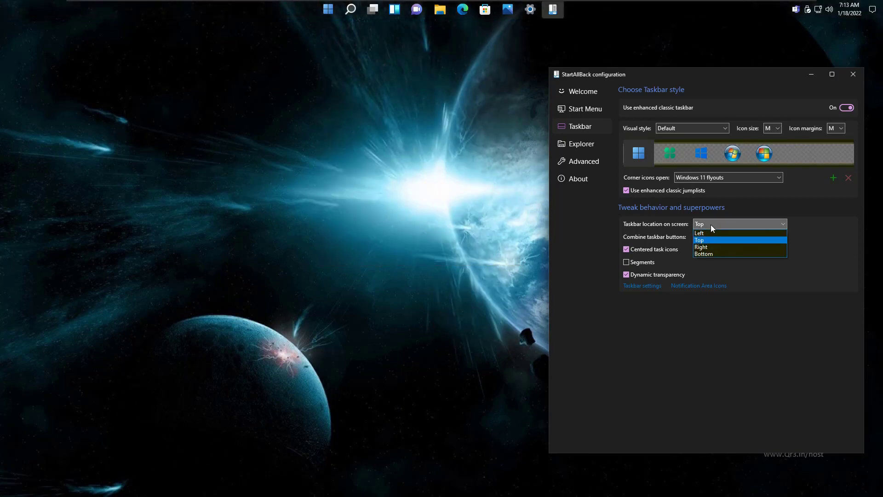
{"action": "left_click", "coordinate": [705, 235]}
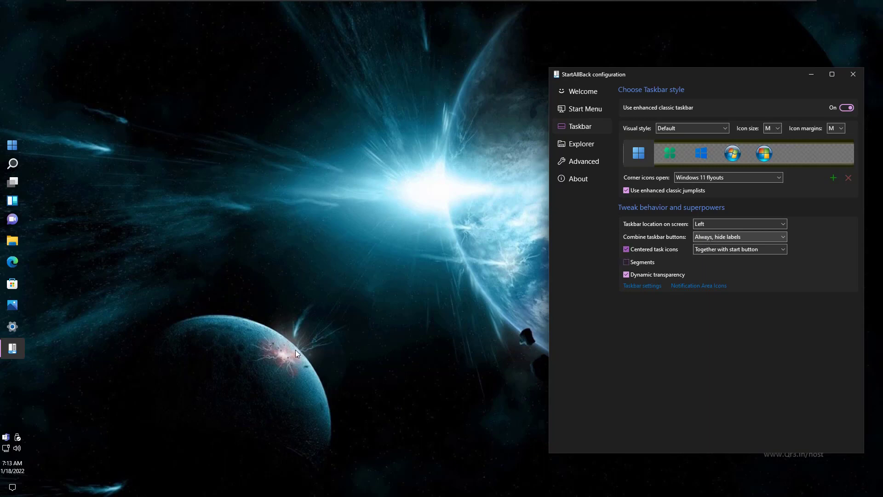
{"action": "mouse_move", "coordinate": [10, 473]}
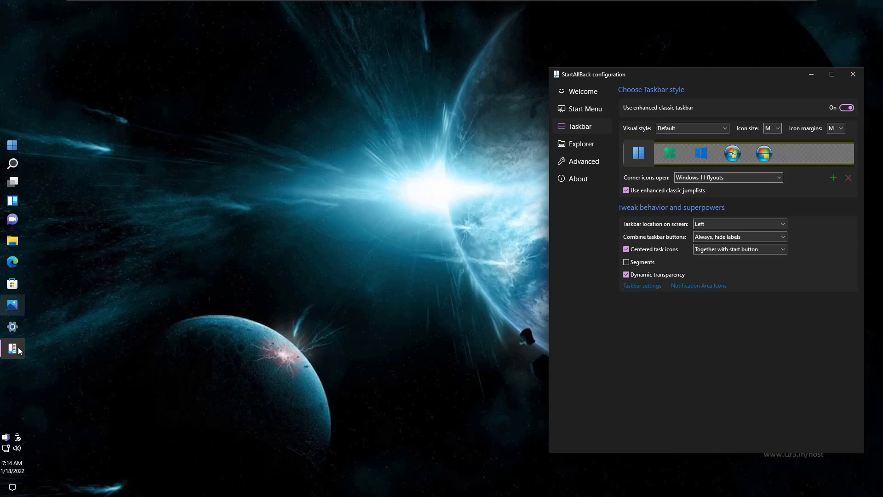
{"action": "left_click", "coordinate": [733, 227]}
{"action": "left_click", "coordinate": [710, 247]}
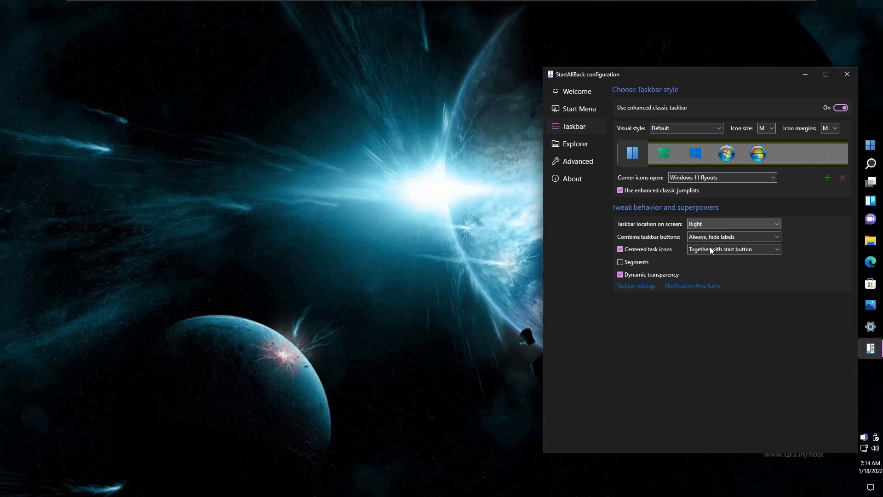
{"action": "left_click", "coordinate": [706, 224]}
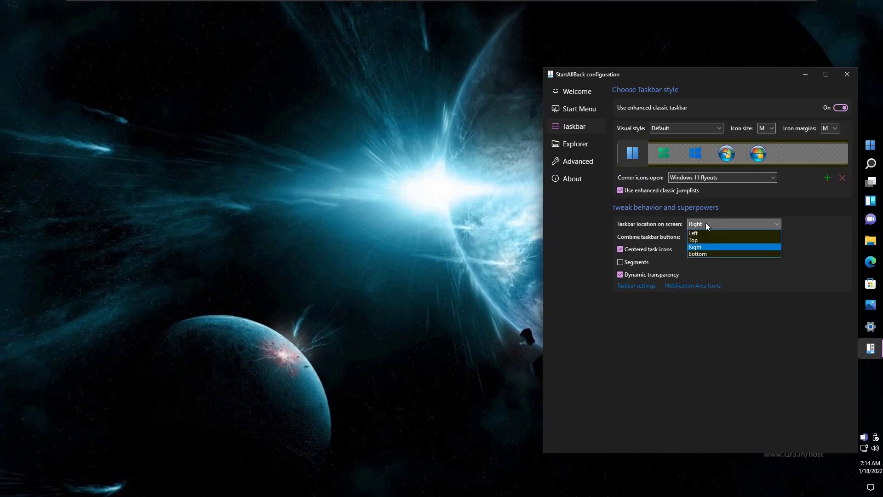
{"action": "left_click", "coordinate": [707, 254]}
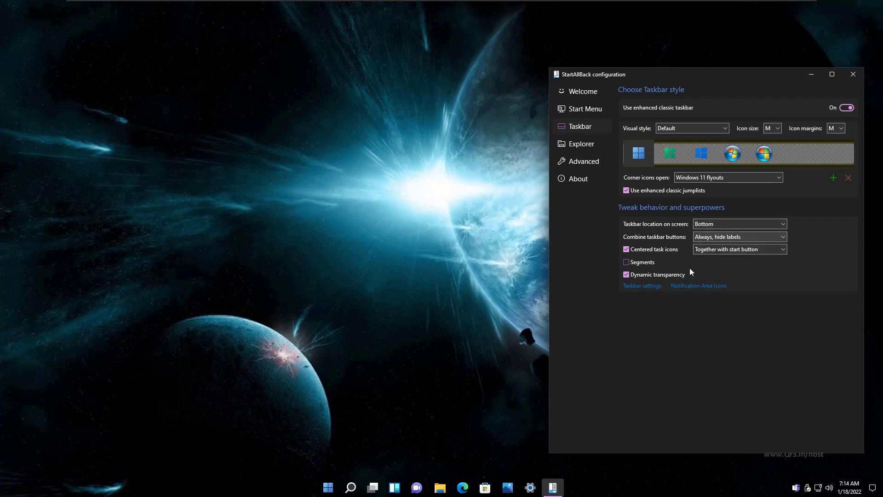
Review the button-combining choices and try centered icons "Separately from start button", restoring "Together with start button".
{"action": "left_click", "coordinate": [710, 238]}
{"action": "left_click", "coordinate": [818, 235]}
{"action": "left_click", "coordinate": [733, 248]}
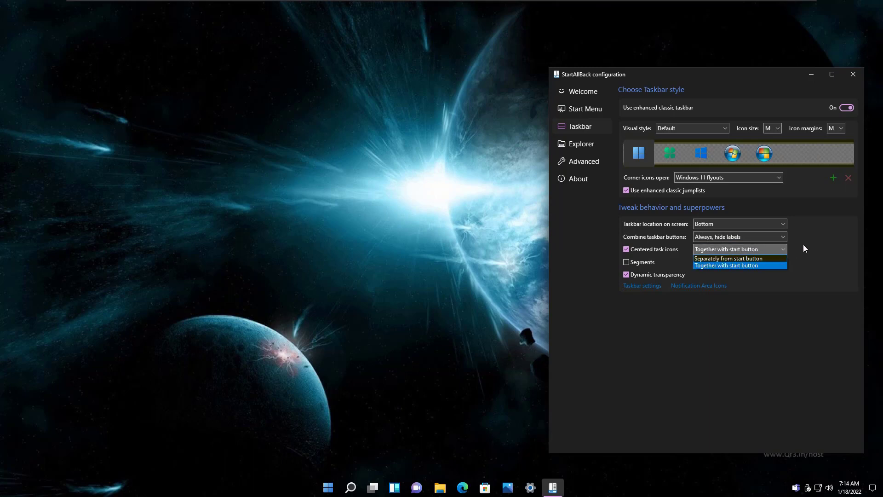
{"action": "left_click", "coordinate": [767, 258]}
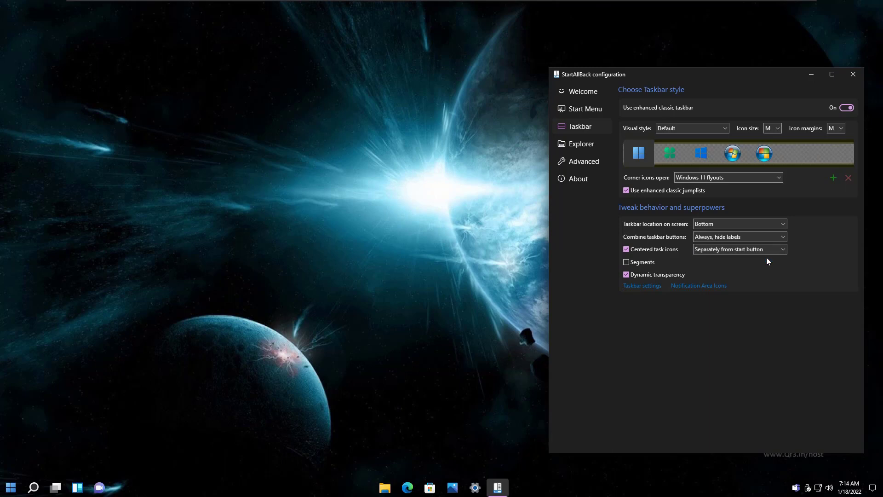
{"action": "left_click", "coordinate": [11, 491]}
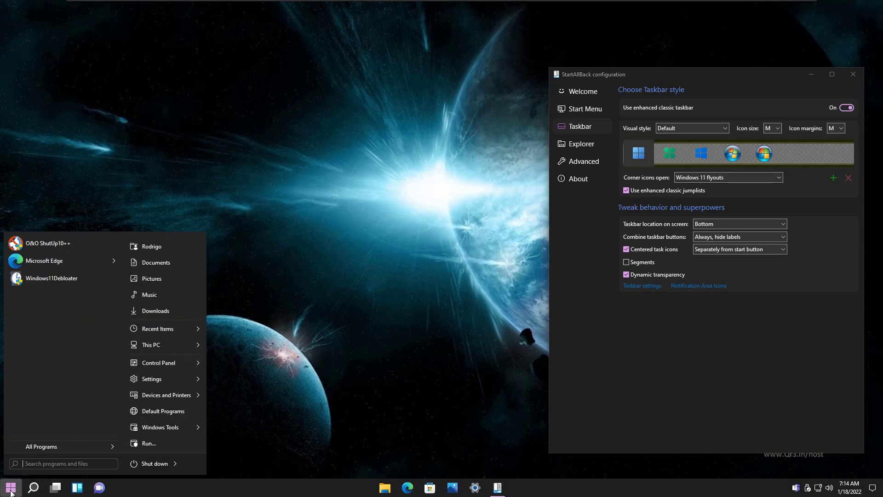
{"action": "left_click", "coordinate": [423, 408]}
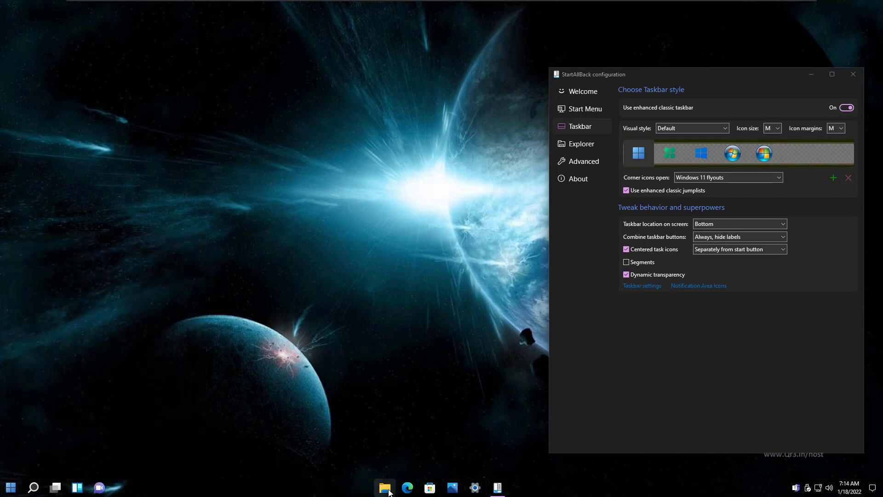
{"action": "mouse_move", "coordinate": [498, 492]}
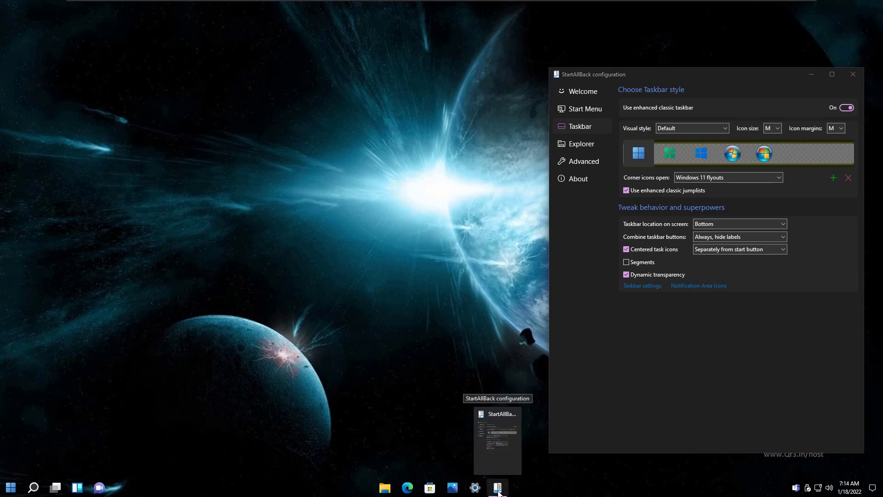
{"action": "left_click", "coordinate": [720, 248]}
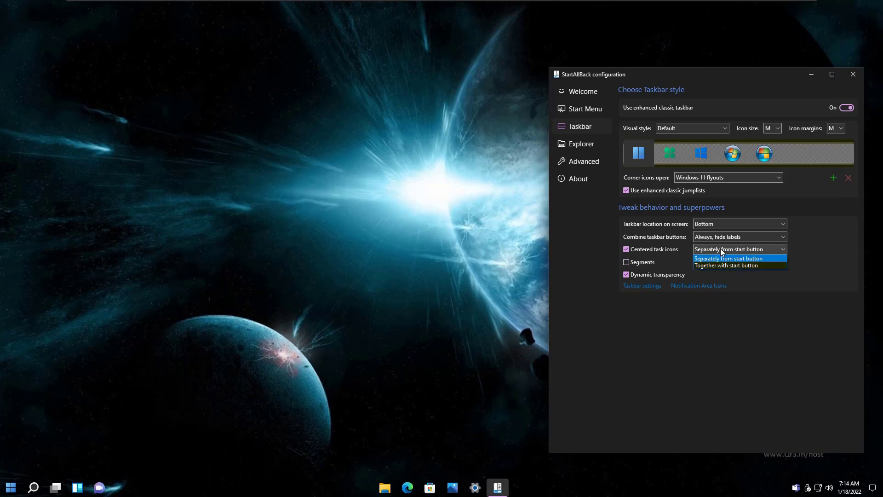
{"action": "left_click", "coordinate": [726, 266]}
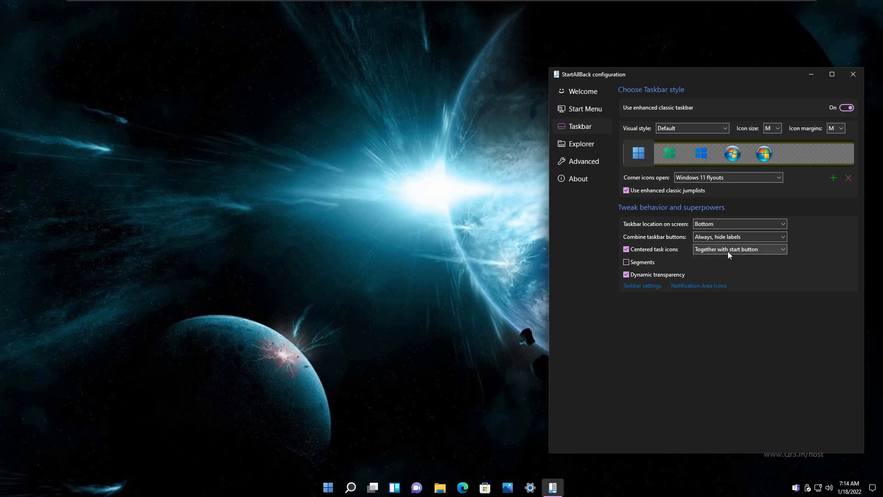
Enable taskbar Segments, try "Just central segment", and set it to "Up to three segments".
{"action": "left_click", "coordinate": [642, 262]}
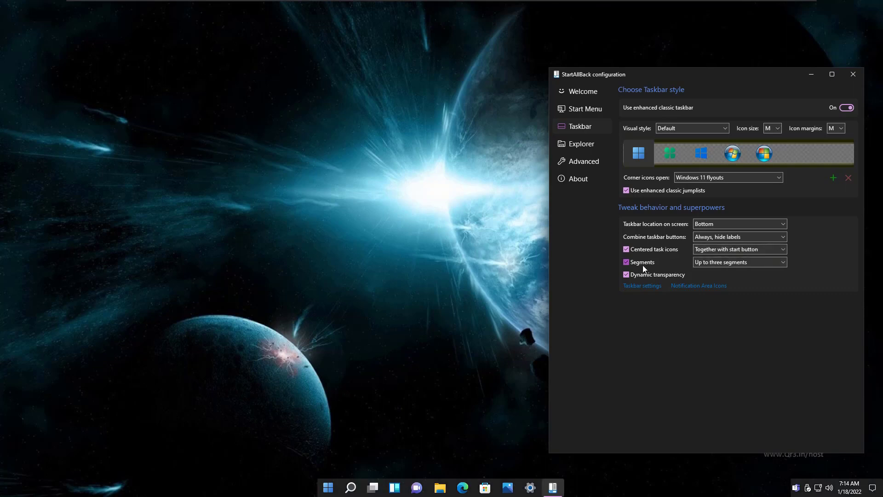
{"action": "left_click", "coordinate": [728, 262]}
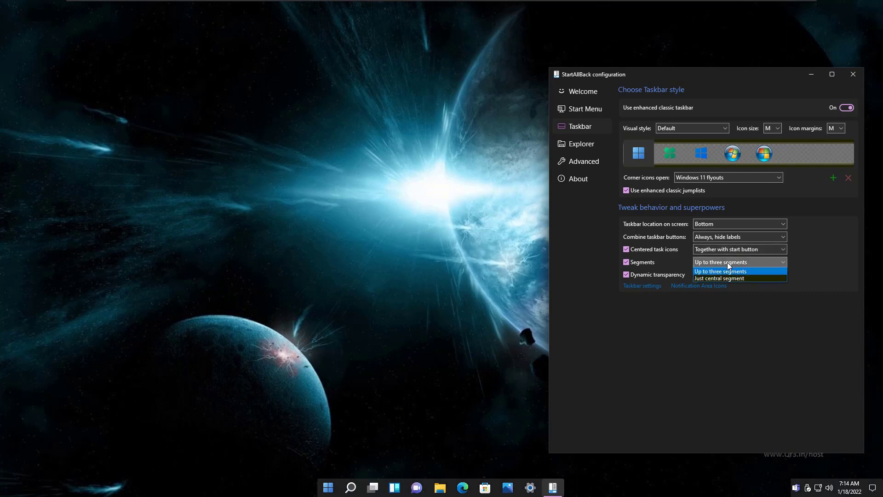
{"action": "left_click", "coordinate": [718, 278]}
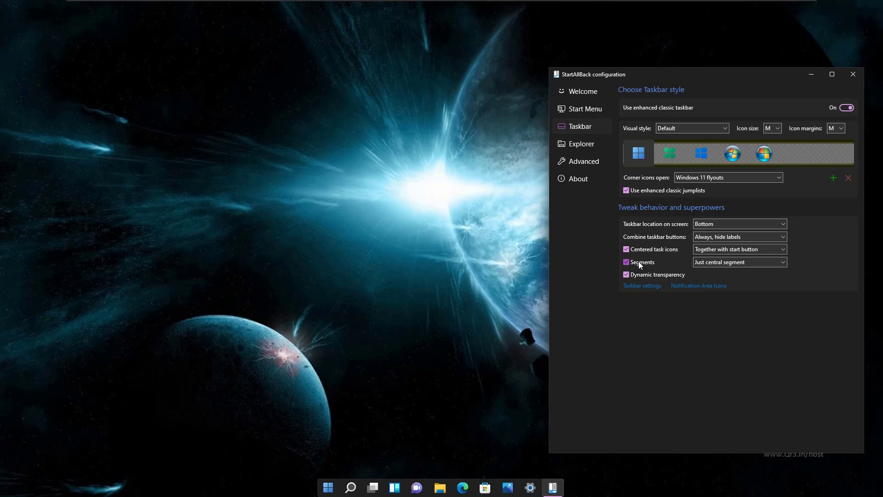
{"action": "left_click", "coordinate": [719, 261]}
{"action": "left_click", "coordinate": [712, 272]}
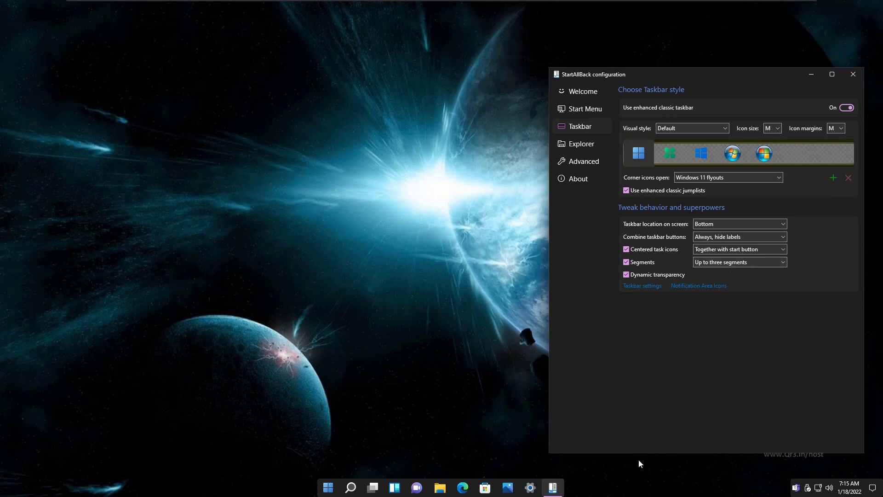
Compare the taskbar with Segments on and off, leave Segments disabled, and toggle Dynamic transparency off and back on.
{"action": "left_click", "coordinate": [641, 261]}
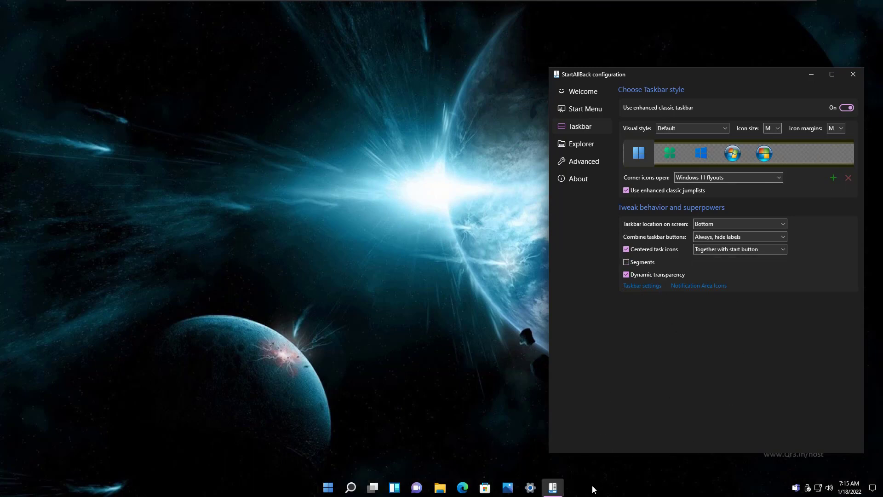
{"action": "left_click", "coordinate": [637, 262]}
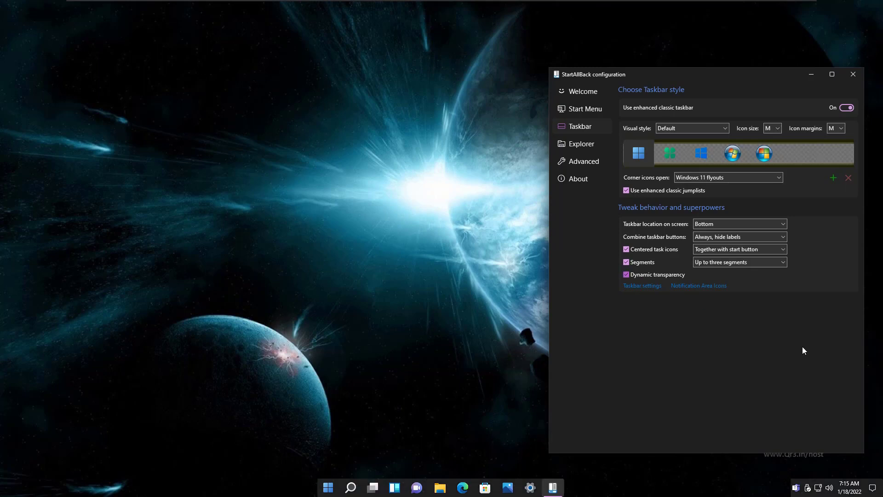
{"action": "left_click", "coordinate": [631, 263]}
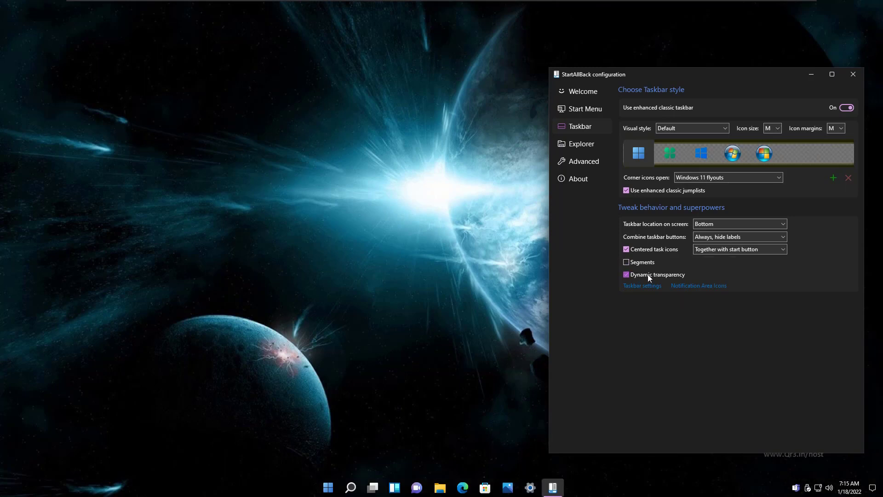
{"action": "left_click", "coordinate": [648, 274]}
{"action": "left_click", "coordinate": [647, 275]}
Widen the configuration window, review the Explorer, Advanced and About pages, and open the linked StartAllBack website.
{"action": "left_click", "coordinate": [580, 143]}
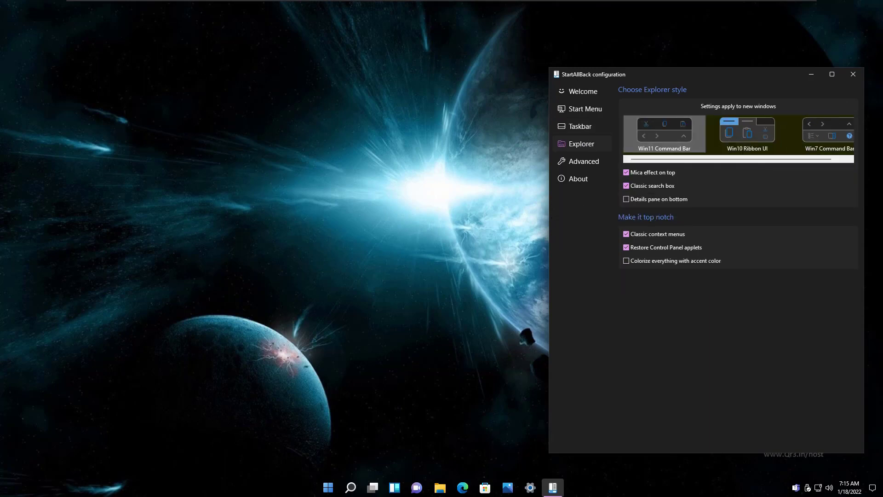
{"action": "left_click_drag", "start_coordinate": [549, 210], "coordinate": [509, 210]}
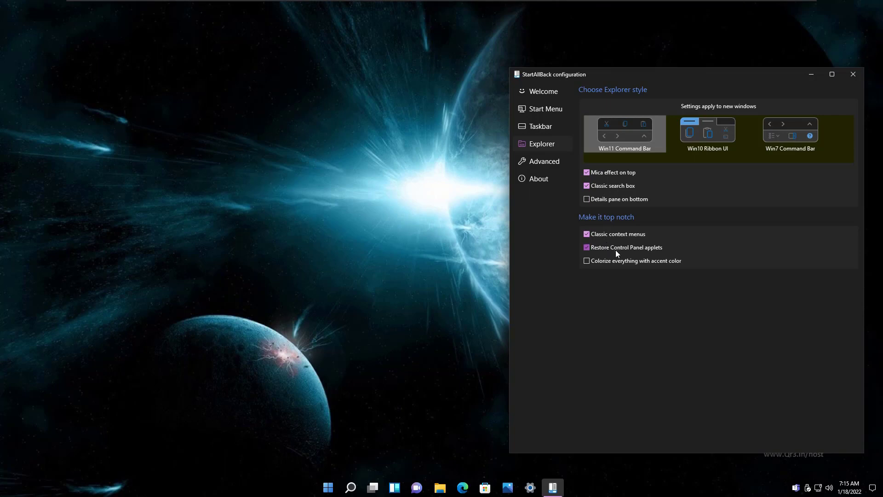
{"action": "left_click", "coordinate": [550, 163]}
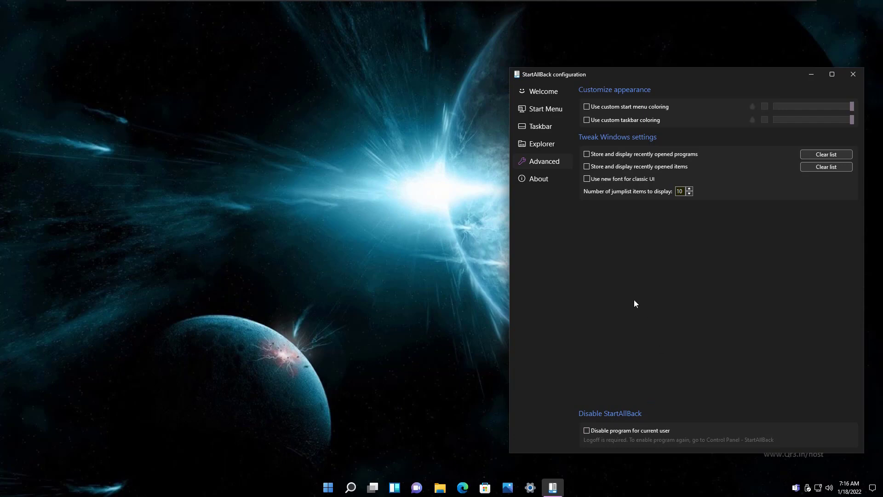
{"action": "left_click", "coordinate": [539, 183]}
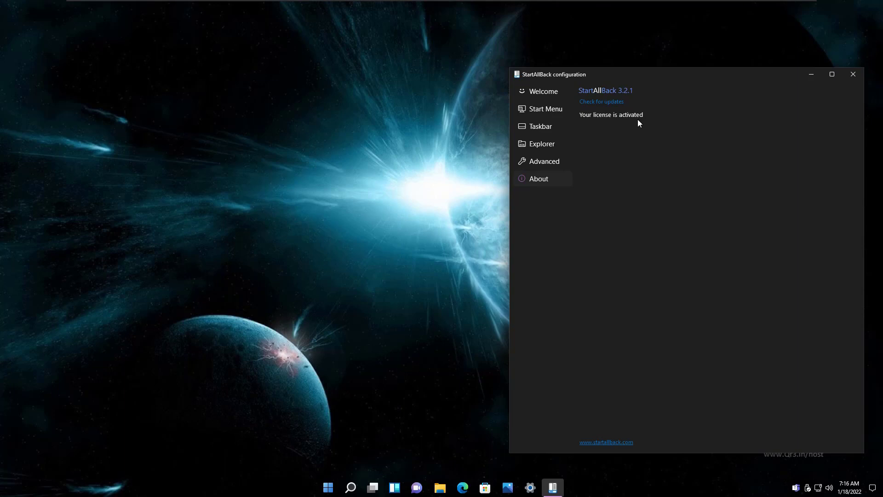
{"action": "left_click", "coordinate": [608, 443]}
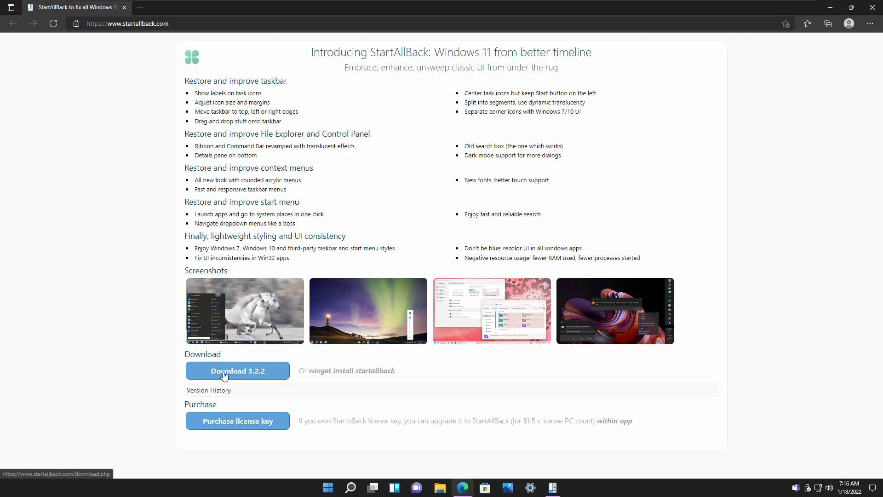
Return to the StartAllBack configuration, look over the themes on its Welcome page and close the configuration window.
{"action": "left_click", "coordinate": [328, 487]}
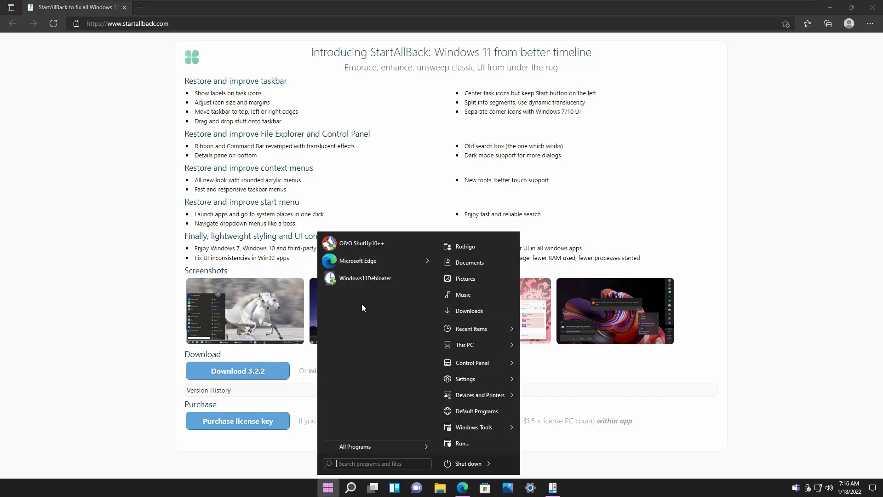
{"action": "left_click", "coordinate": [553, 487]}
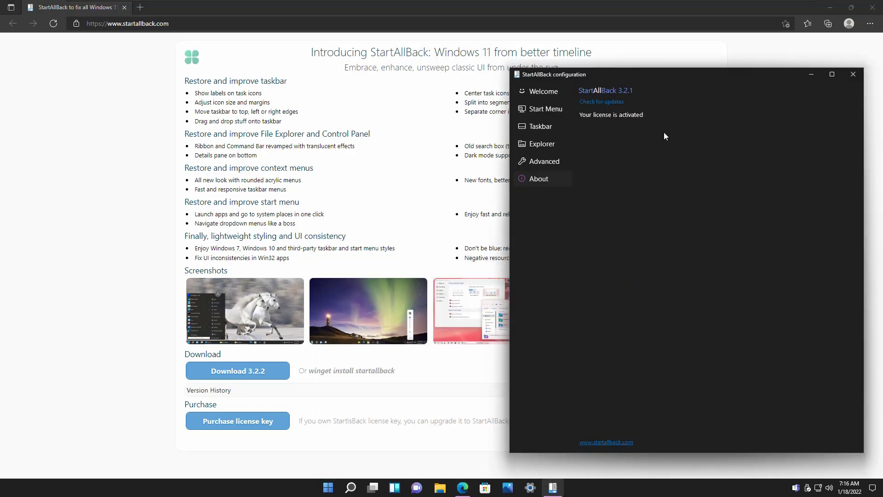
{"action": "left_click", "coordinate": [537, 92]}
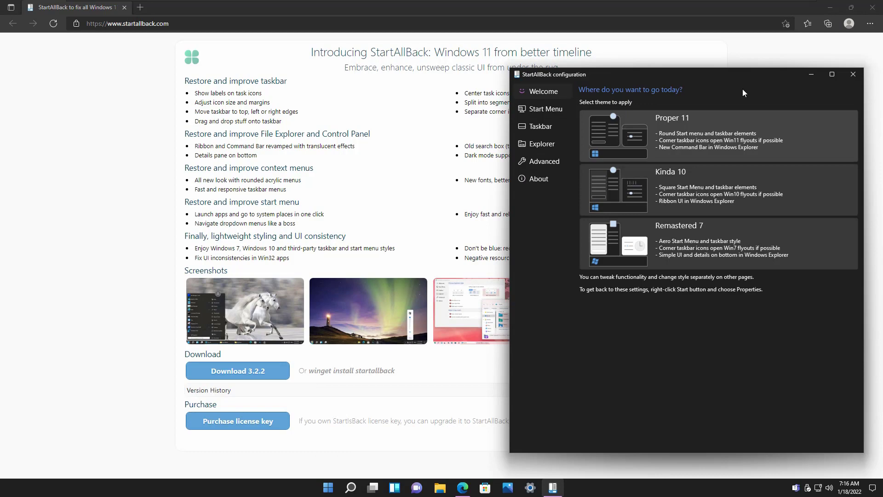
{"action": "left_click", "coordinate": [852, 78]}
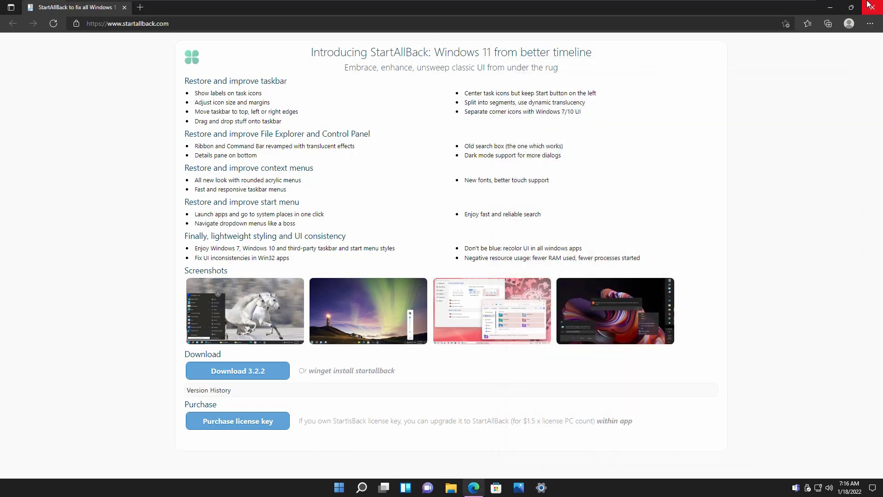
Restore the browser to an enlarged floating window and review the StartAllBack site's features, download and purchase sections.
{"action": "left_click", "coordinate": [852, 8]}
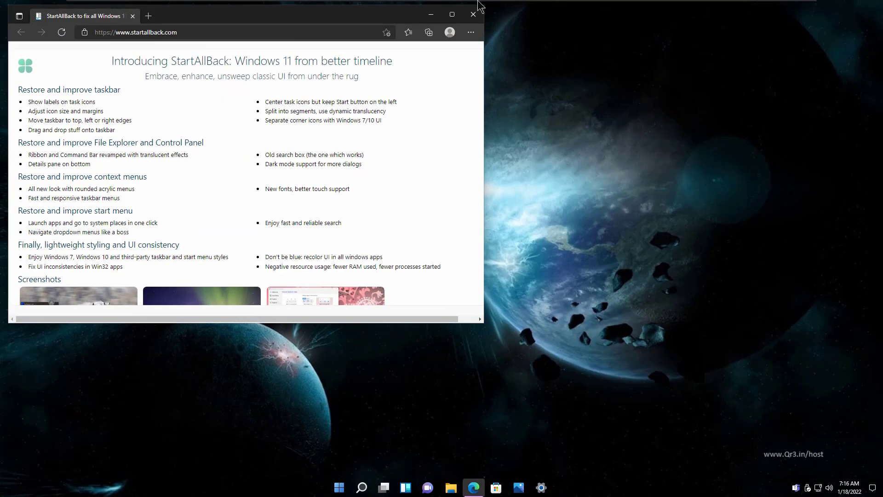
{"action": "left_click_drag", "start_coordinate": [383, 12], "coordinate": [589, 97]}
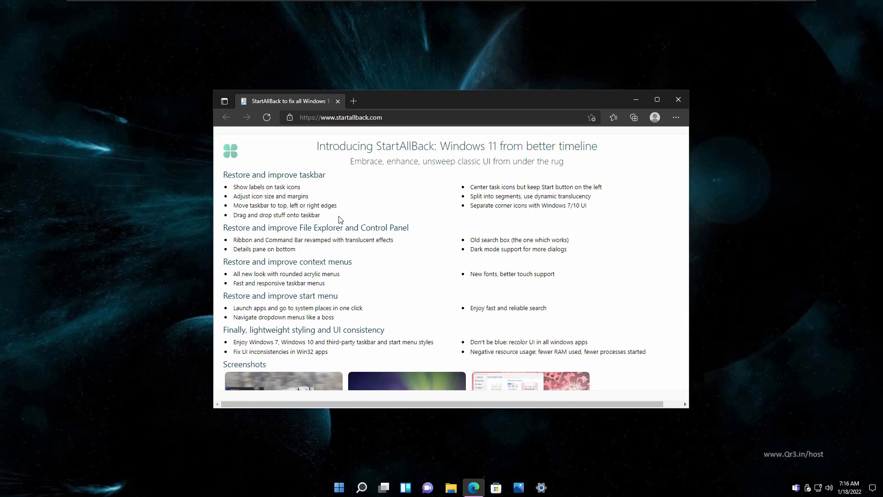
{"action": "scroll", "coordinate": [340, 219], "scroll_direction": "down", "scroll_amount": 2}
{"action": "scroll", "coordinate": [340, 217], "scroll_direction": "down", "scroll_amount": 2}
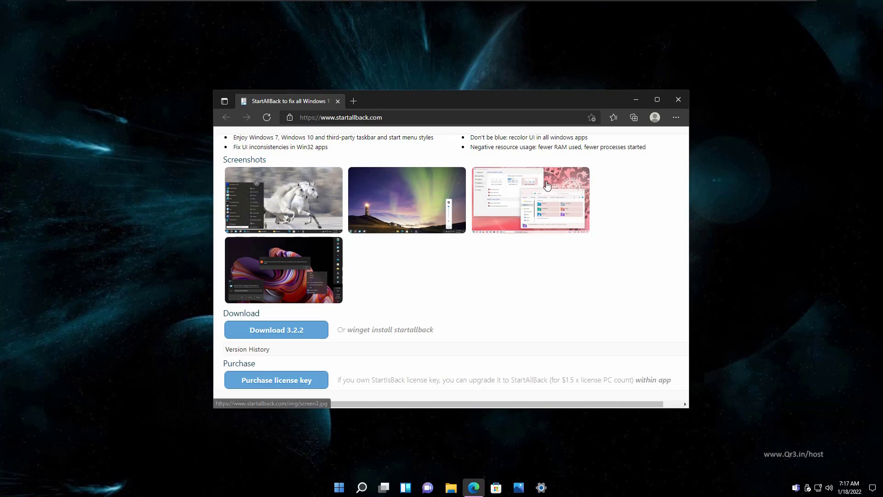
{"action": "left_click_drag", "start_coordinate": [493, 96], "coordinate": [459, 60]}
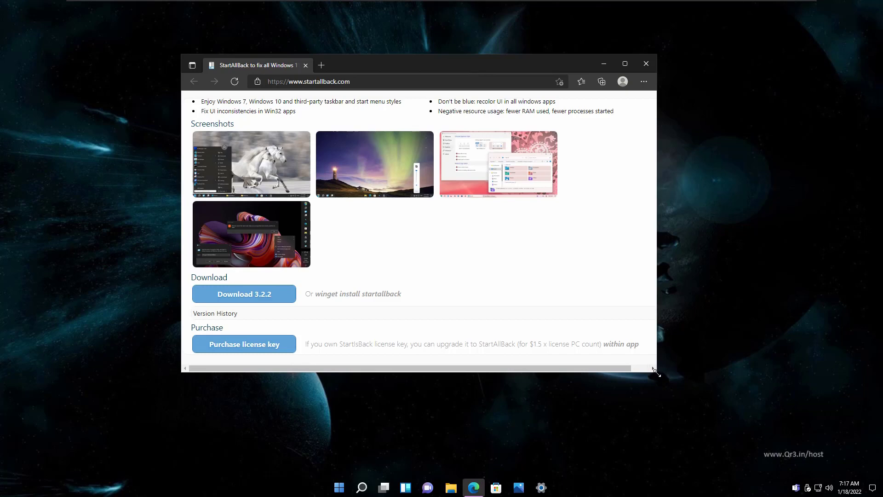
{"action": "left_click_drag", "start_coordinate": [658, 375], "coordinate": [742, 446]}
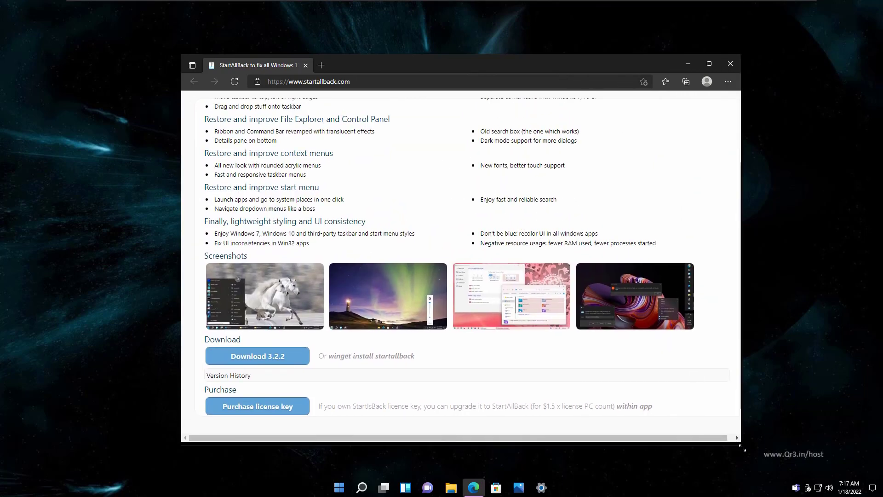
{"action": "scroll", "coordinate": [487, 219], "scroll_direction": "up", "scroll_amount": 2}
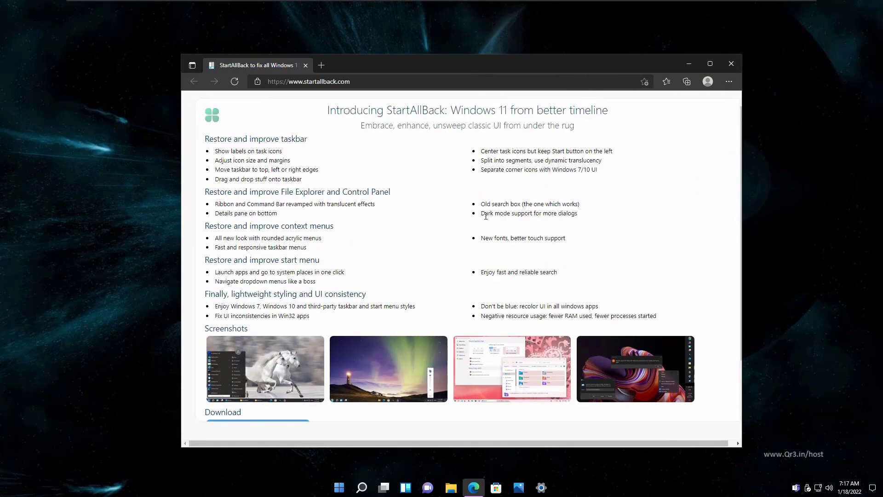
{"action": "scroll", "coordinate": [368, 219], "scroll_direction": "down", "scroll_amount": 2}
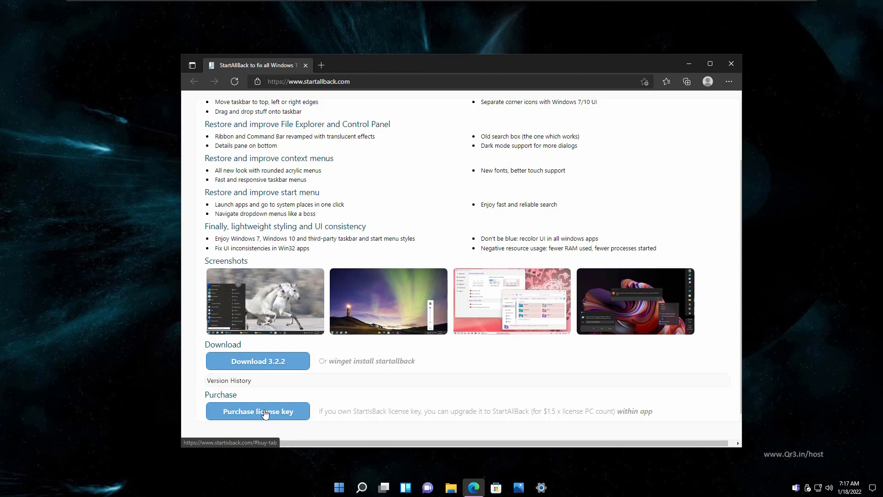
Close the StartAllBack website and go to google.com.br in a new tab.
{"action": "left_click", "coordinate": [323, 68]}
{"action": "left_click", "coordinate": [305, 67]}
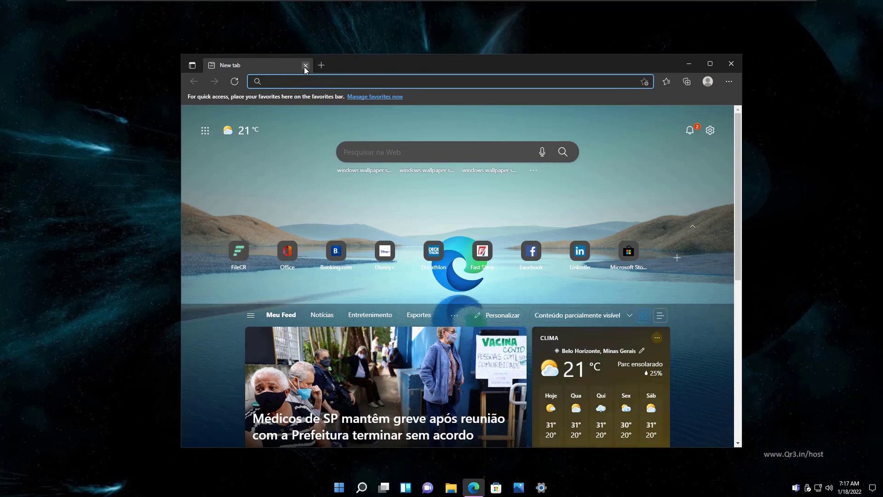
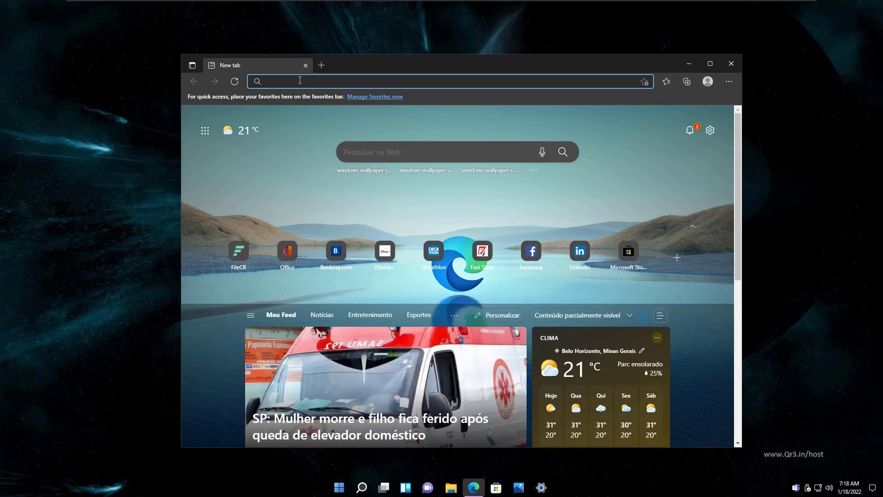
{"action": "type", "text": "www."}
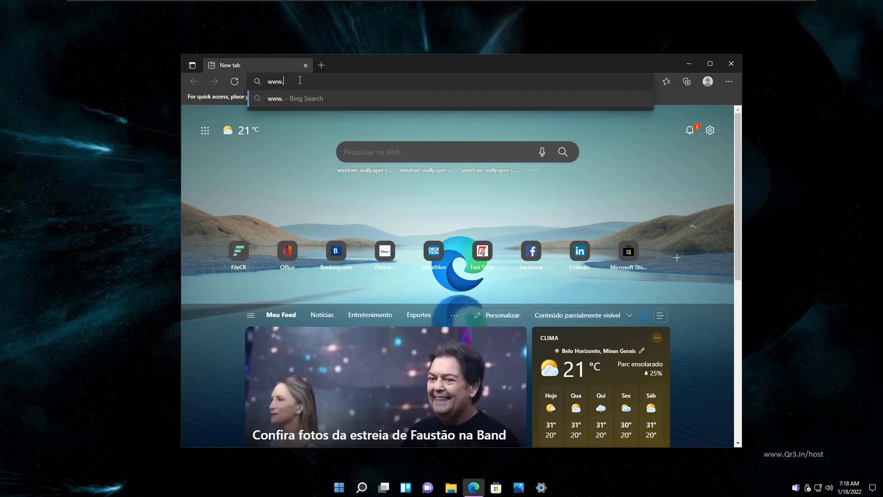
{"action": "type", "text": "ce"}
{"action": "key", "text": "BackSpace"}
{"action": "key", "text": "BackSpace"}
{"action": "key", "text": "BackSpace"}
{"action": "key", "text": "BackSpace"}
{"action": "key", "text": "BackSpace"}
{"action": "key", "text": "BackSpace"}
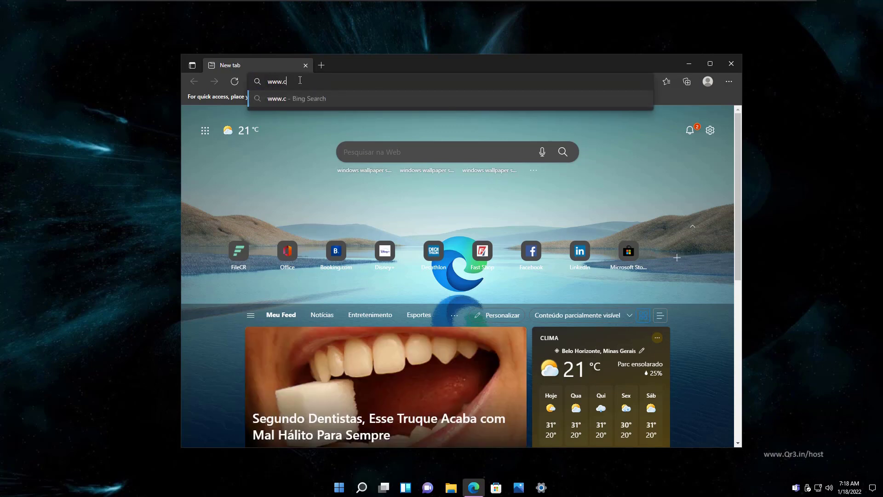
{"action": "type", "text": "goo"}
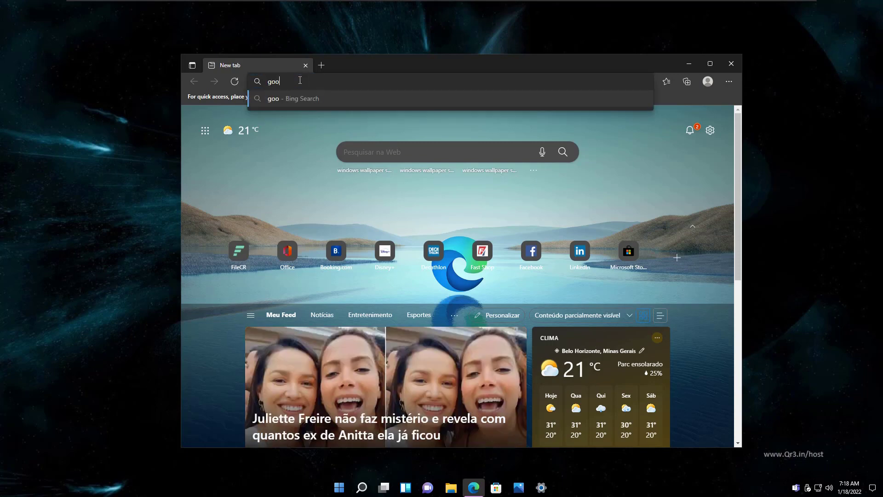
{"action": "type", "text": "gle.com.br"}
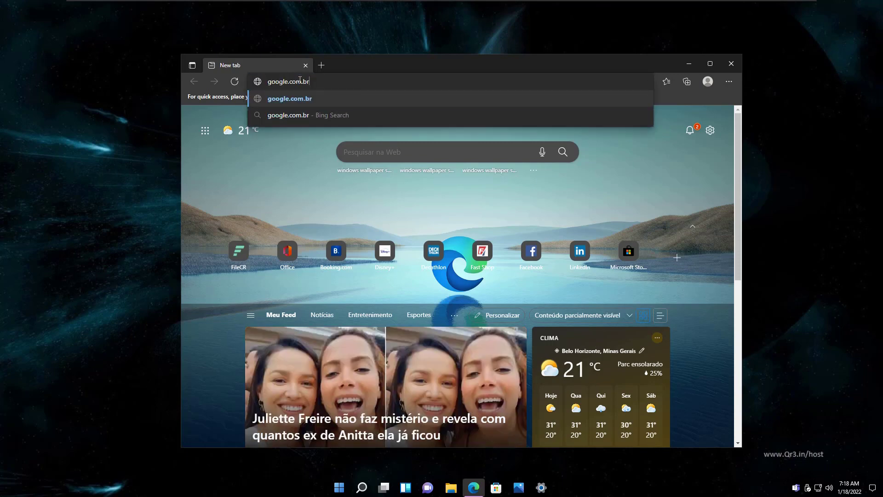
{"action": "key", "text": "Return"}
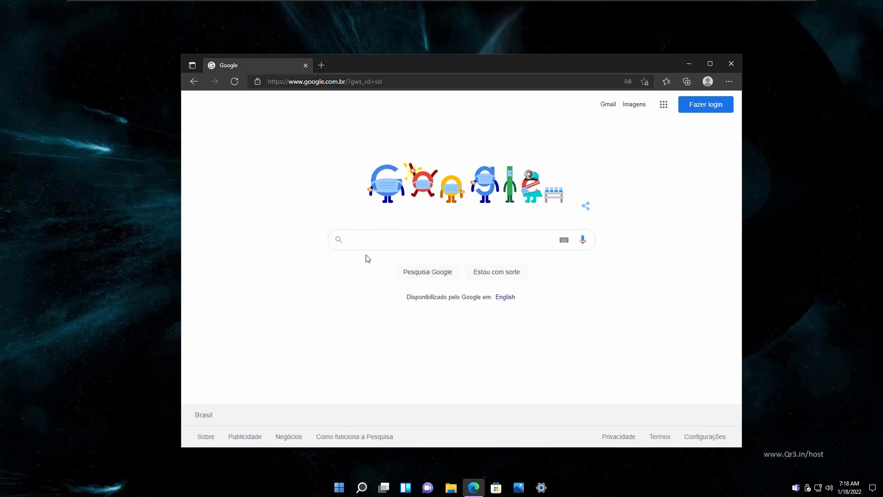
Search Google for "hospedagem de site ilimitada".
{"action": "left_click", "coordinate": [363, 236]}
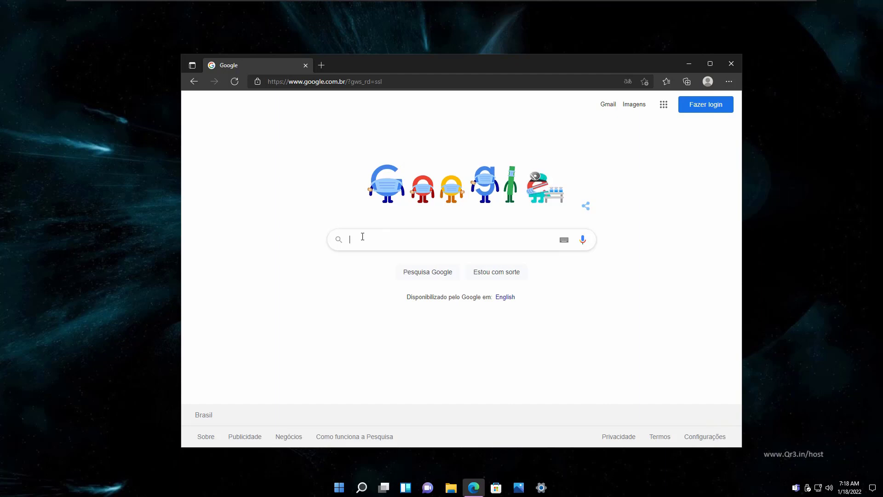
{"action": "type", "text": "hospedage"}
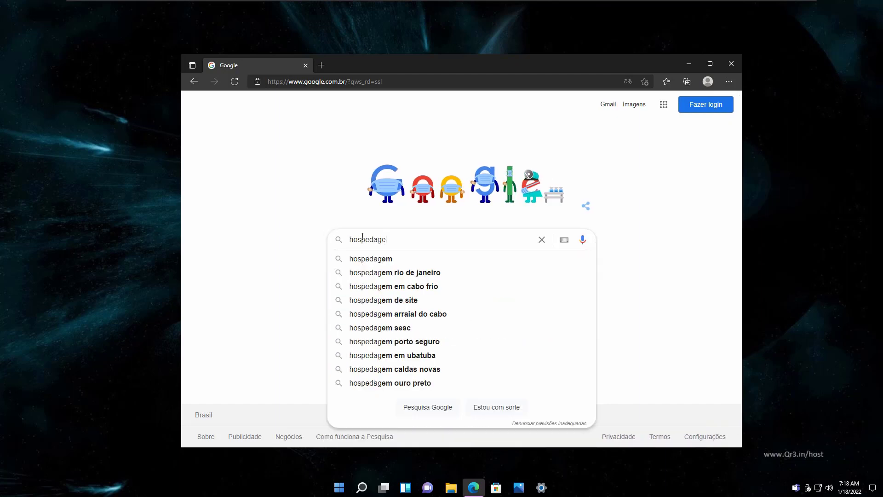
{"action": "type", "text": "m de site ilimi"}
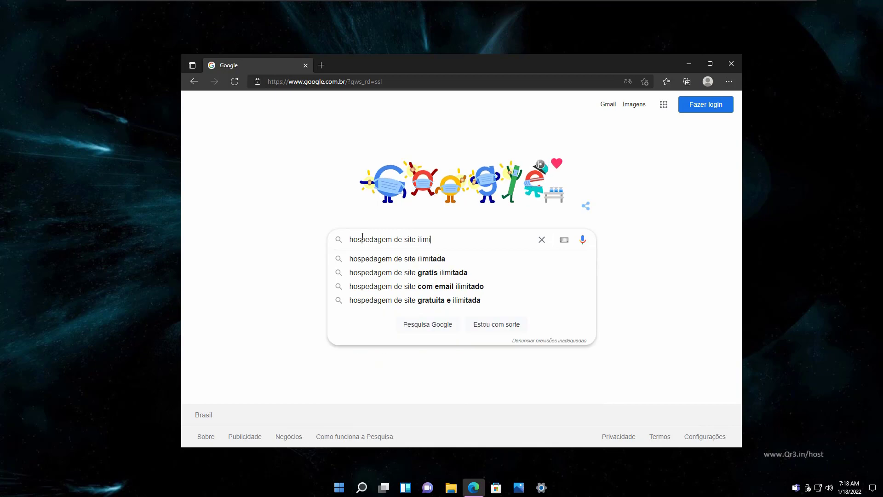
{"action": "key", "text": "Down"}
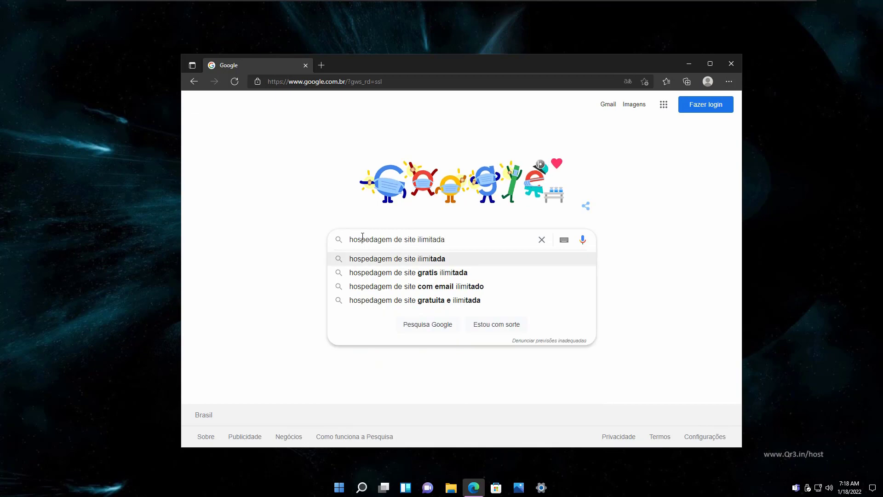
{"action": "key", "text": "Return"}
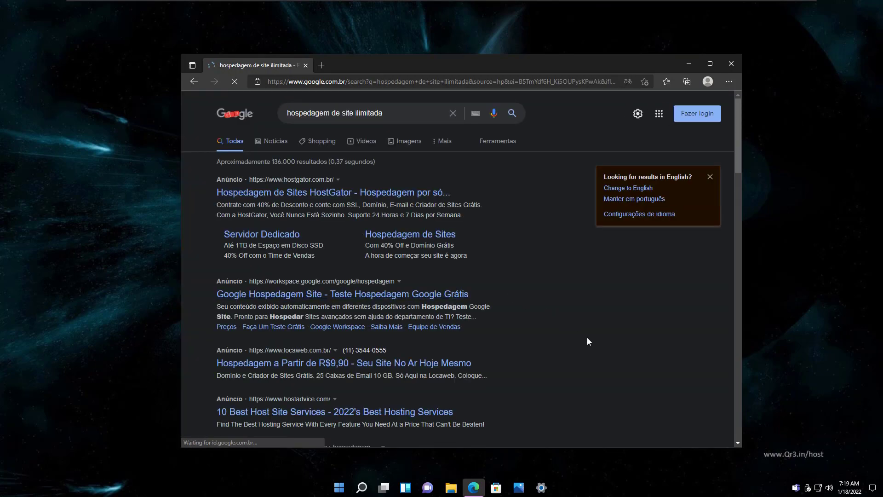
Open the certhost.com.br result and look through its website and email hosting plans.
{"action": "scroll", "coordinate": [588, 341], "scroll_direction": "down", "scroll_amount": 3}
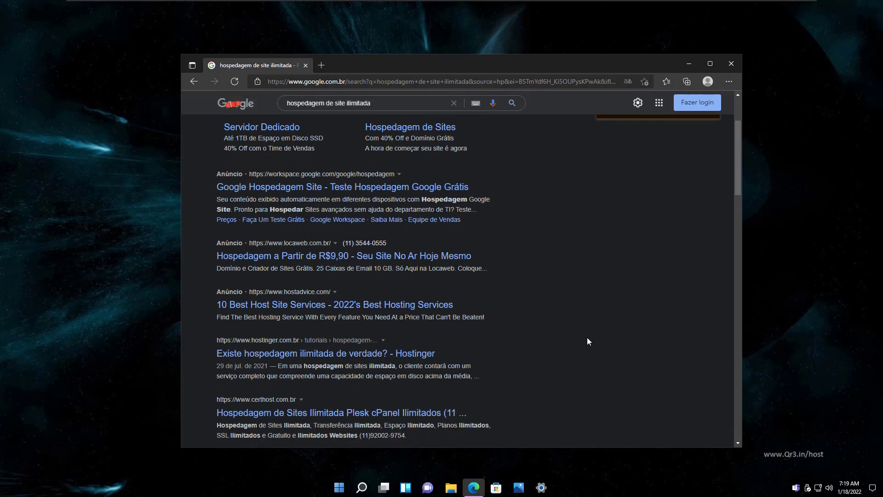
{"action": "scroll", "coordinate": [587, 341], "scroll_direction": "down", "scroll_amount": 2}
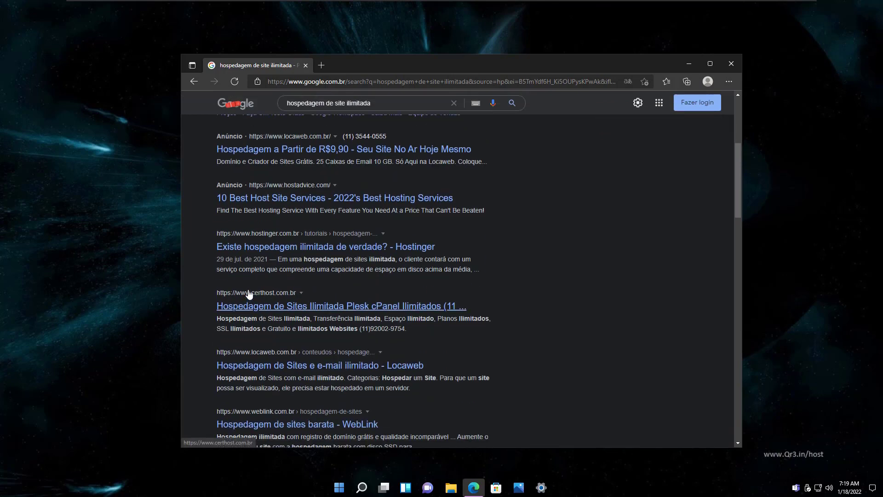
{"action": "left_click", "coordinate": [276, 307]}
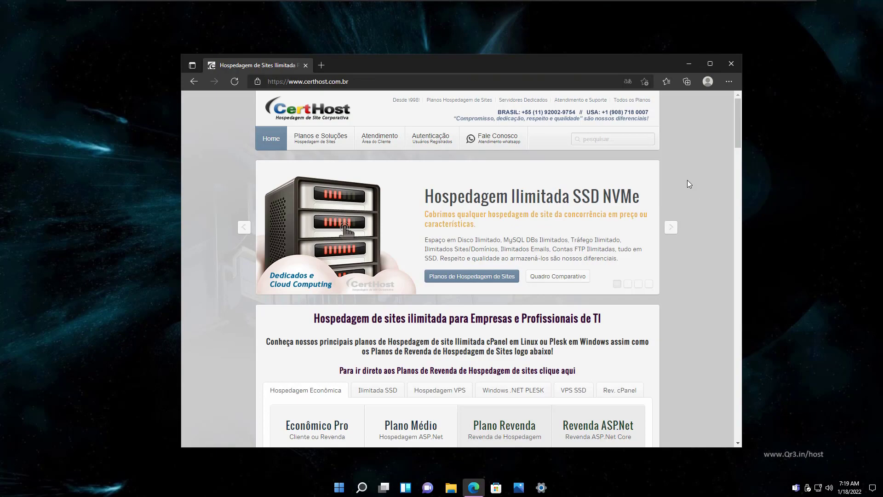
{"action": "scroll", "coordinate": [687, 180], "scroll_direction": "down", "scroll_amount": 20}
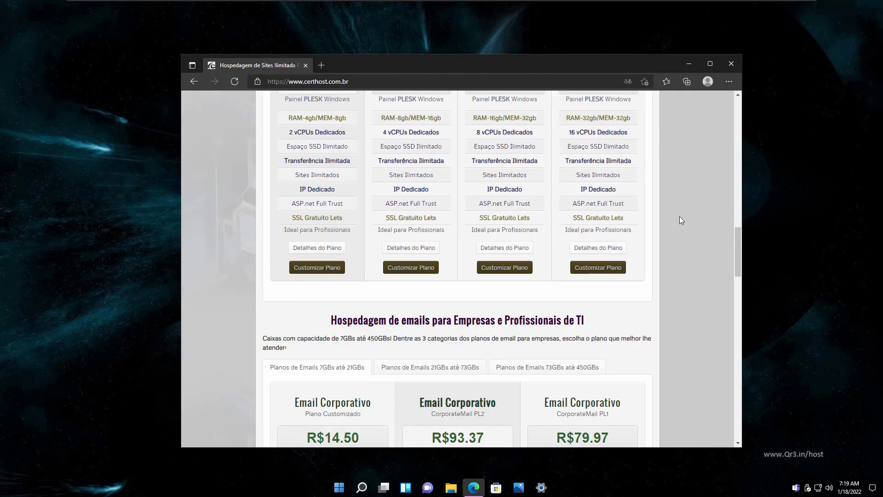
Maximise the browser window, open CertHost's "Cadastre-se - Área de Cliente" page and look through the whole registration form.
{"action": "scroll", "coordinate": [681, 220], "scroll_direction": "up", "scroll_amount": 20}
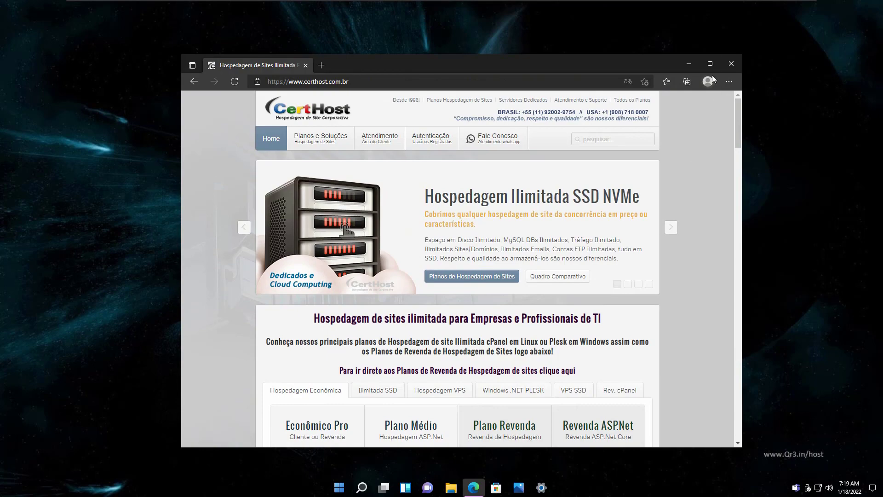
{"action": "left_click", "coordinate": [709, 64]}
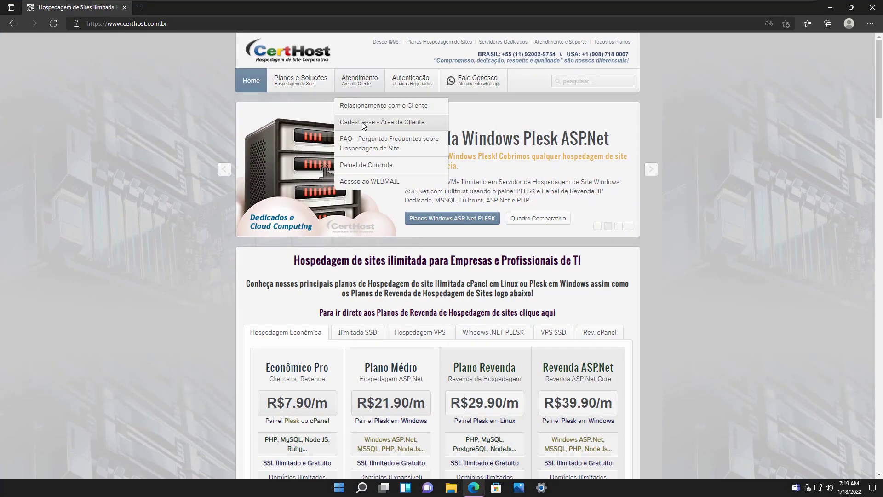
{"action": "left_click", "coordinate": [364, 123]}
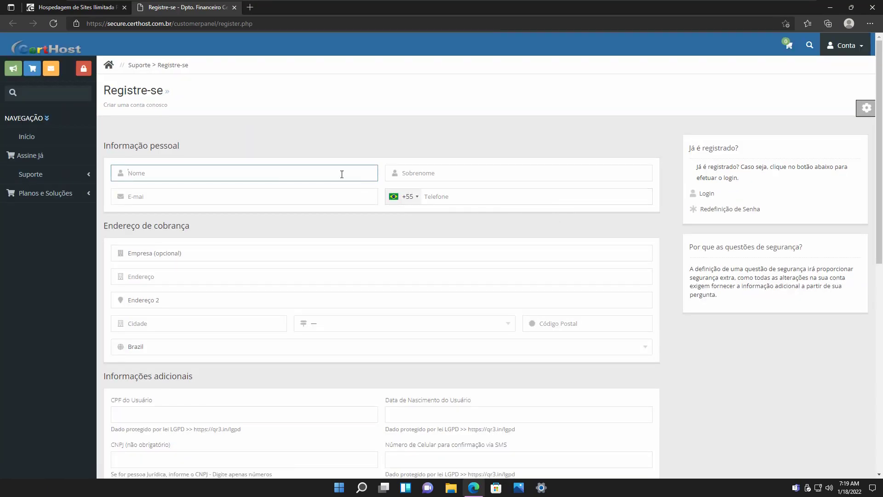
{"action": "scroll", "coordinate": [288, 293], "scroll_direction": "down", "scroll_amount": 5}
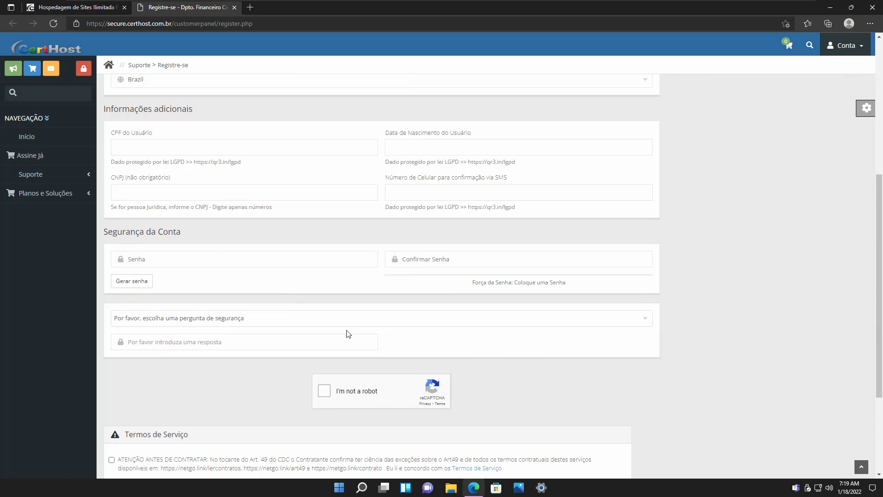
{"action": "scroll", "coordinate": [620, 391], "scroll_direction": "down", "scroll_amount": 3}
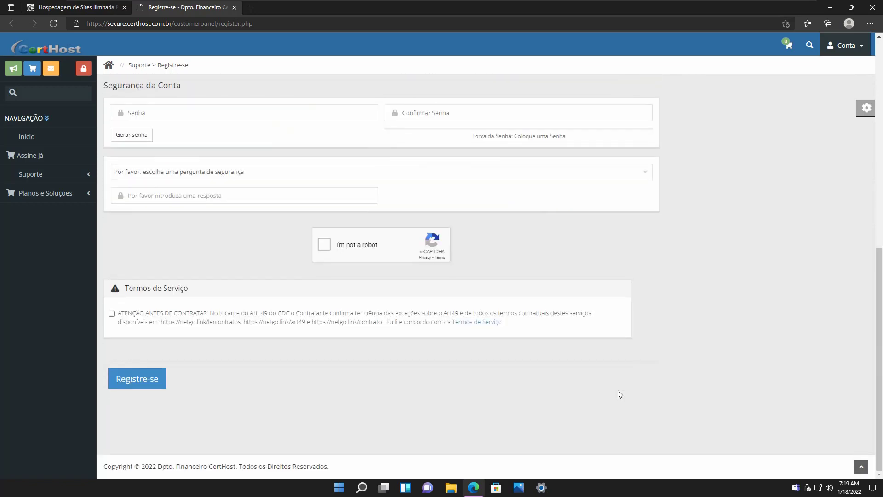
{"action": "scroll", "coordinate": [617, 390], "scroll_direction": "up", "scroll_amount": 8}
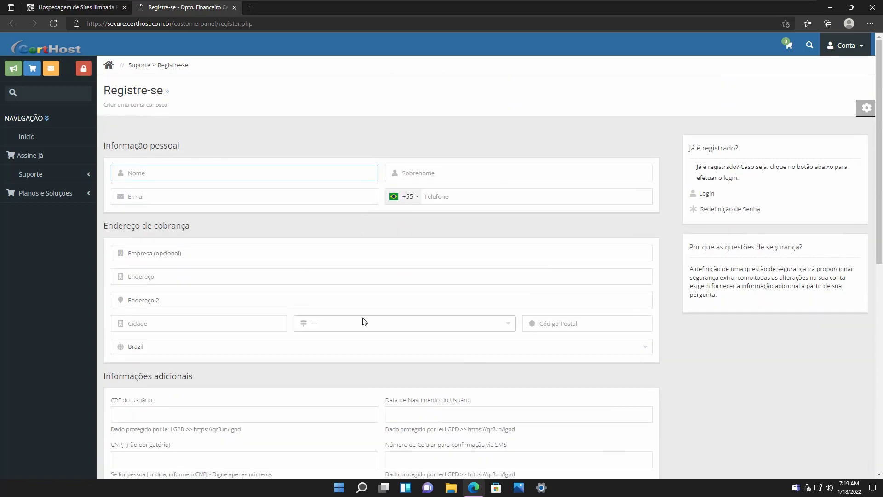
Open the "Hospedagem de Site" plans under "Planos e Soluções" and dismiss the offer to translate the page.
{"action": "left_click", "coordinate": [46, 194]}
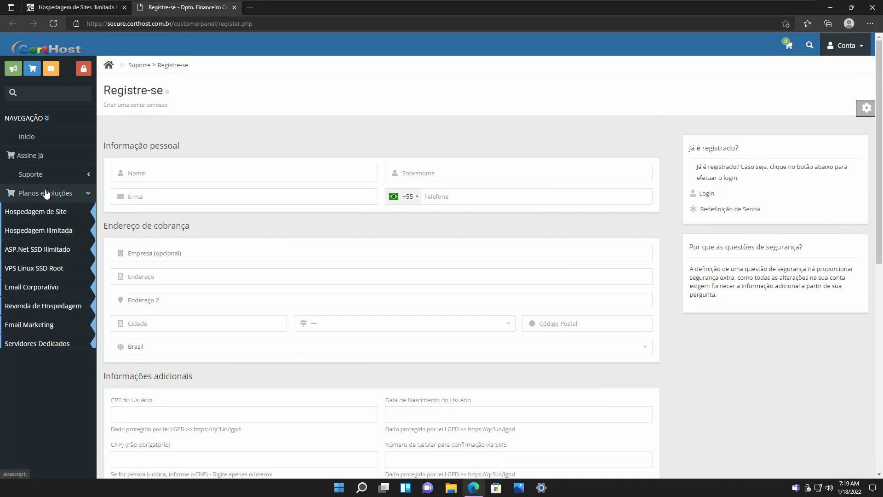
{"action": "left_click", "coordinate": [40, 213]}
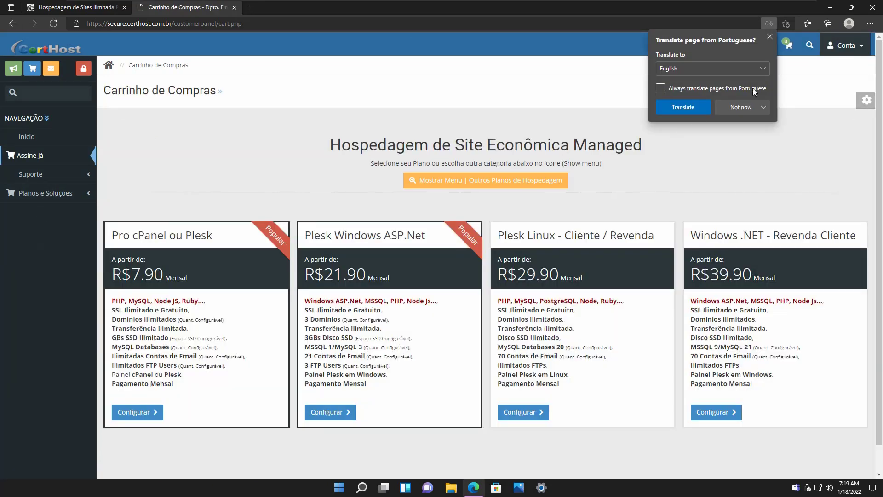
{"action": "left_click", "coordinate": [770, 37]}
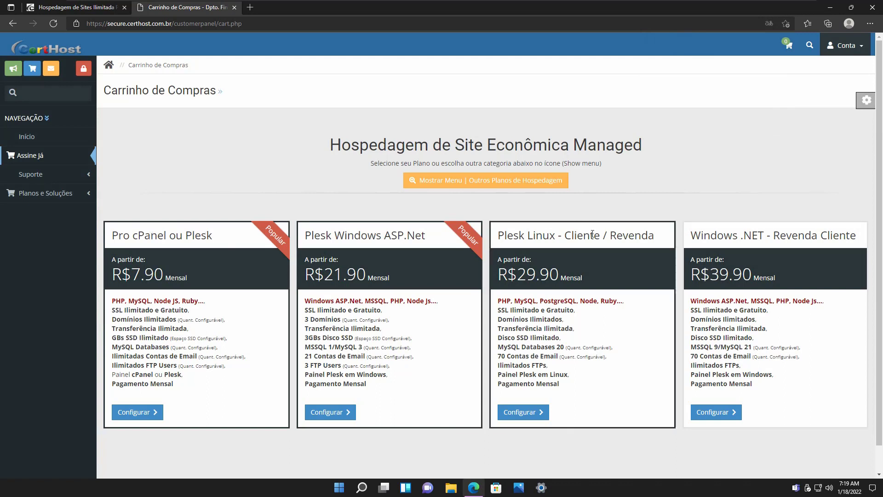
Open the configuration of the "Pro cPanel ou Plesk" plan and review its control panel, domain, SSD, email and MySQL options.
{"action": "left_click", "coordinate": [138, 416]}
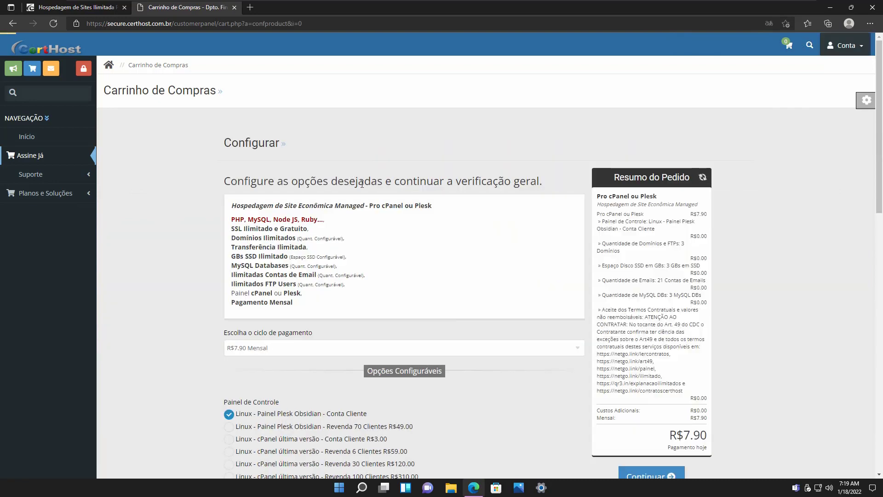
{"action": "scroll", "coordinate": [181, 269], "scroll_direction": "down", "scroll_amount": 3}
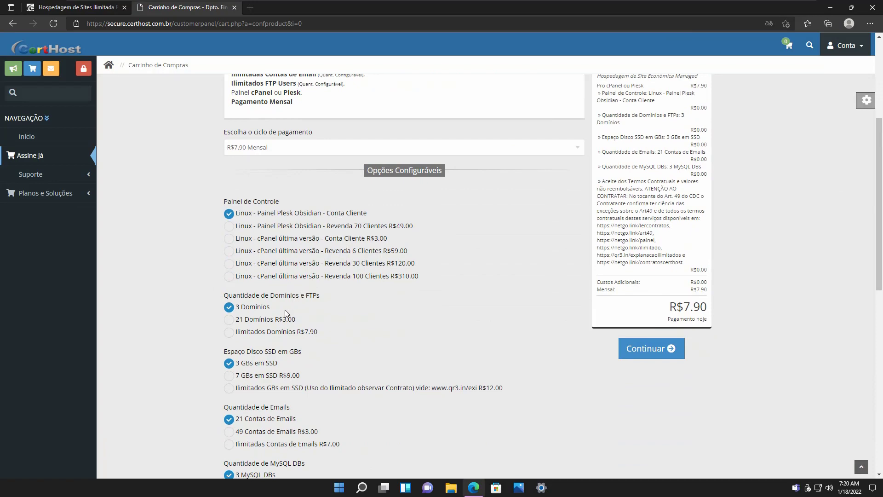
{"action": "scroll", "coordinate": [348, 320], "scroll_direction": "down", "scroll_amount": 3}
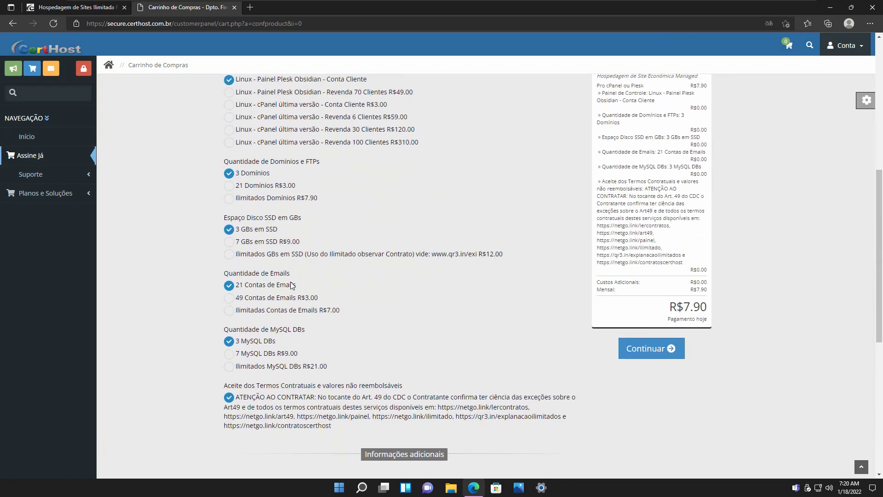
{"action": "scroll", "coordinate": [396, 330], "scroll_direction": "down", "scroll_amount": 4}
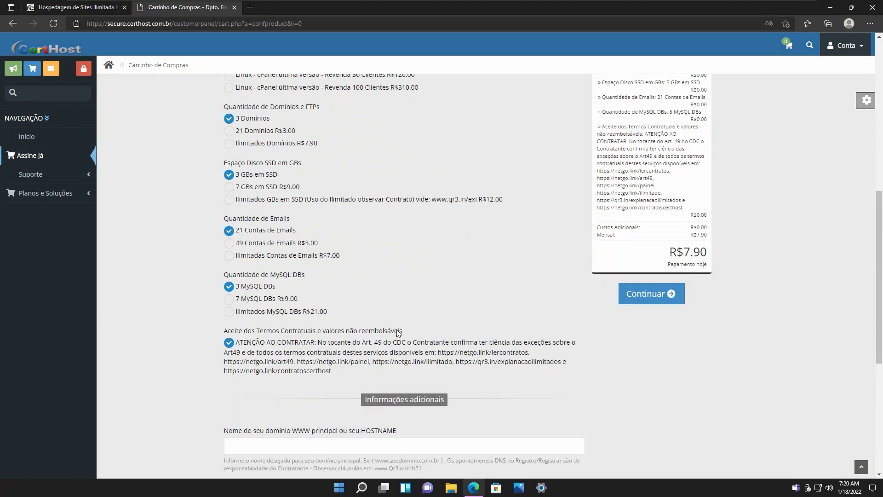
{"action": "scroll", "coordinate": [396, 329], "scroll_direction": "up", "scroll_amount": 12}
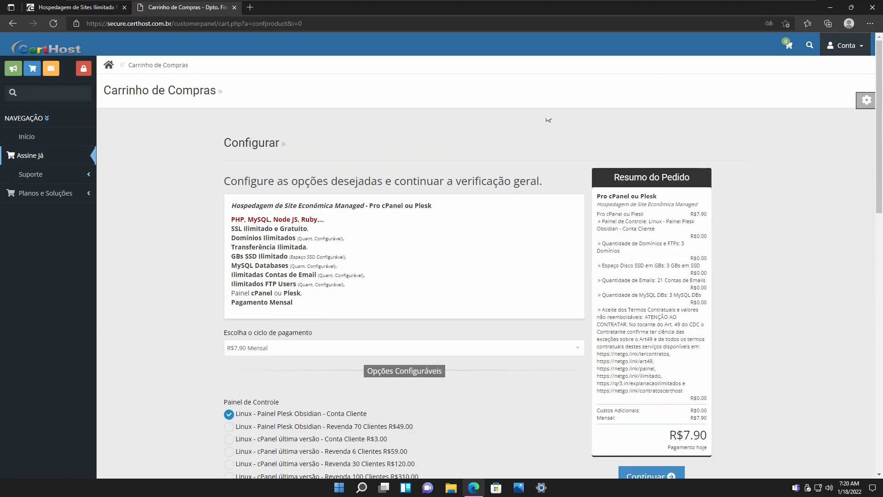
Go back to the customer registration page, then close the CertHost pages and the browser.
{"action": "left_click", "coordinate": [846, 45]}
{"action": "left_click", "coordinate": [817, 82]}
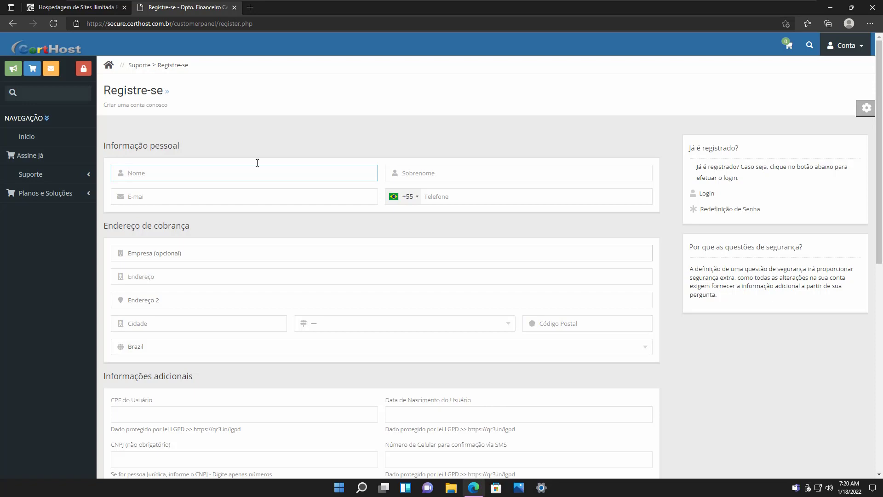
{"action": "left_click", "coordinate": [234, 8]}
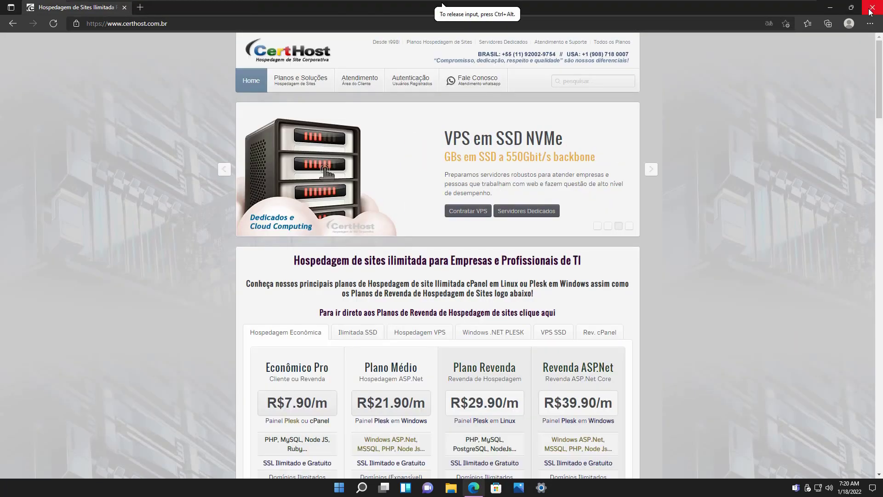
{"action": "left_click", "coordinate": [871, 7]}
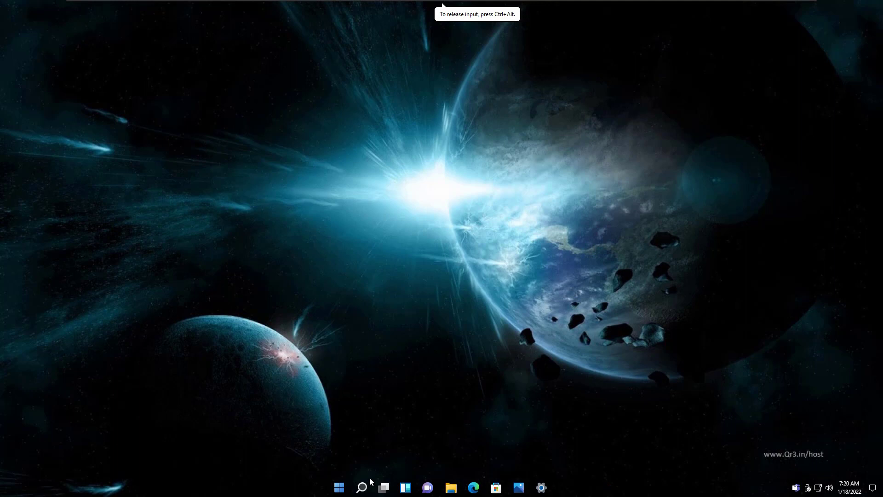
Open the StartAllBack configuration from the taskbar, view its About and Welcome pages, and close it.
{"action": "right_click", "coordinate": [570, 493]}
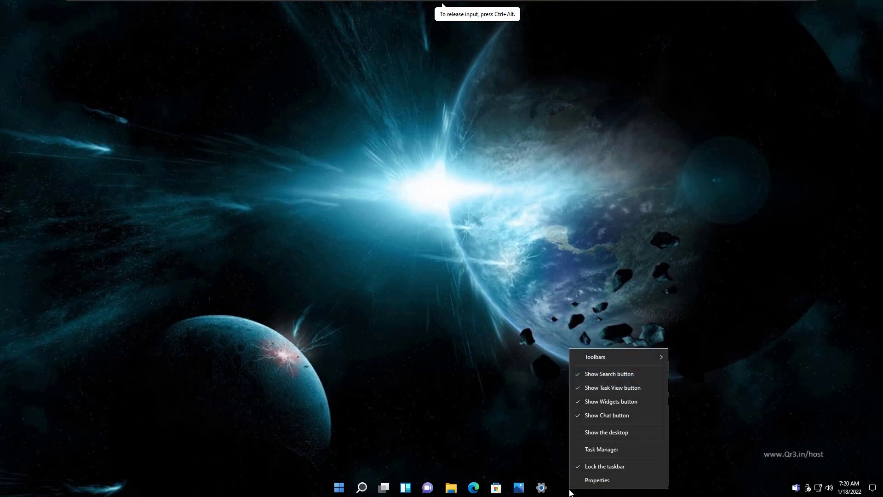
{"action": "left_click", "coordinate": [581, 480]}
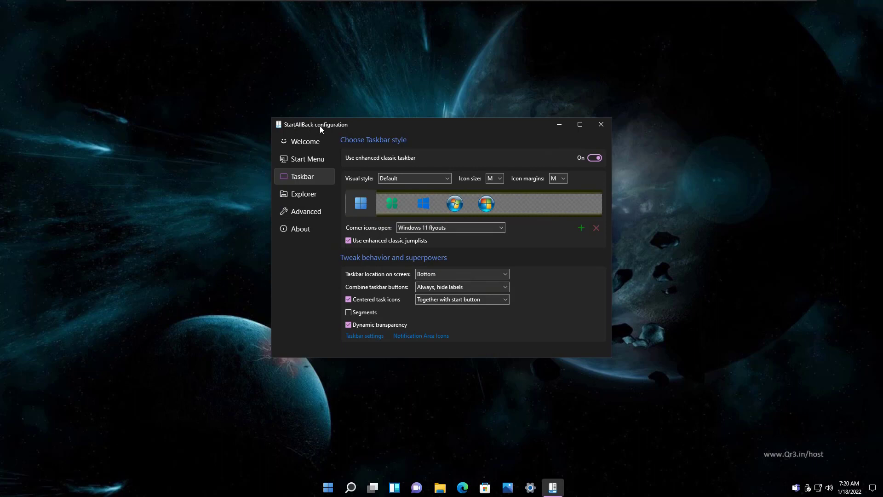
{"action": "left_click", "coordinate": [310, 226]}
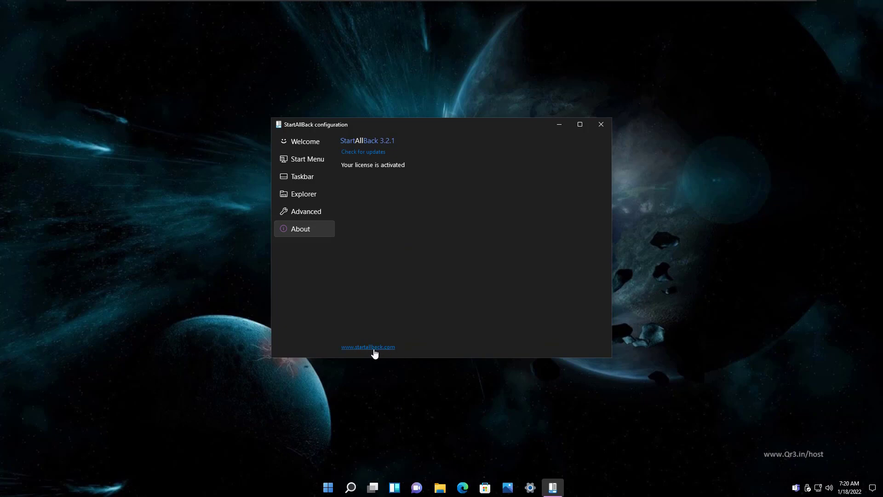
{"action": "left_click", "coordinate": [299, 143]}
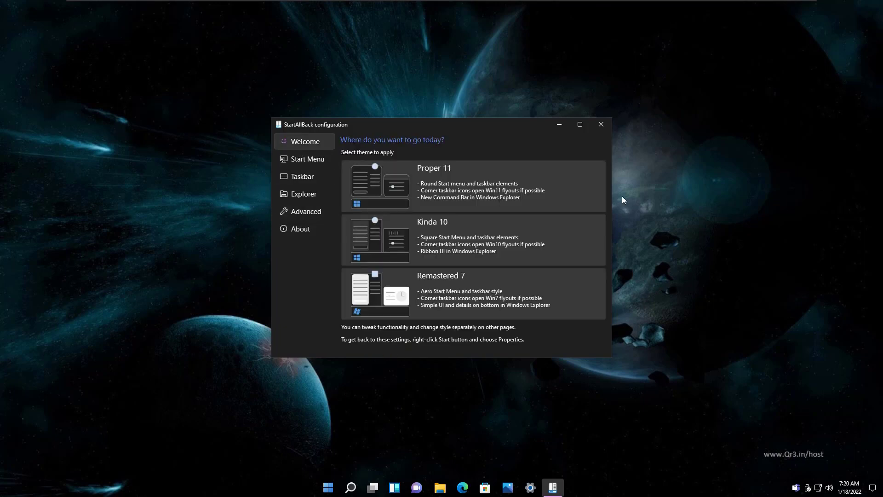
{"action": "left_click", "coordinate": [598, 126]}
Open the Start menu and examine its Windows Tools, Settings and Control Panel entries.
{"action": "left_click", "coordinate": [348, 483]}
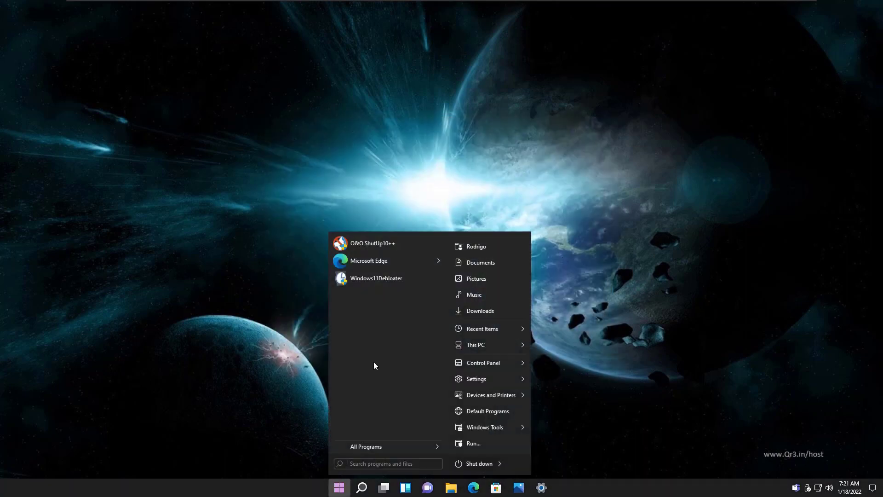
{"action": "left_click", "coordinate": [495, 363]}
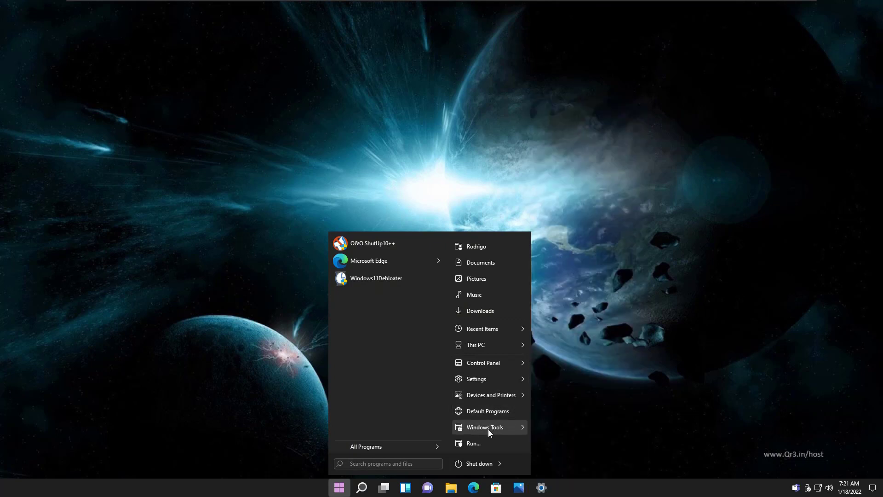
{"action": "left_click", "coordinate": [488, 429]}
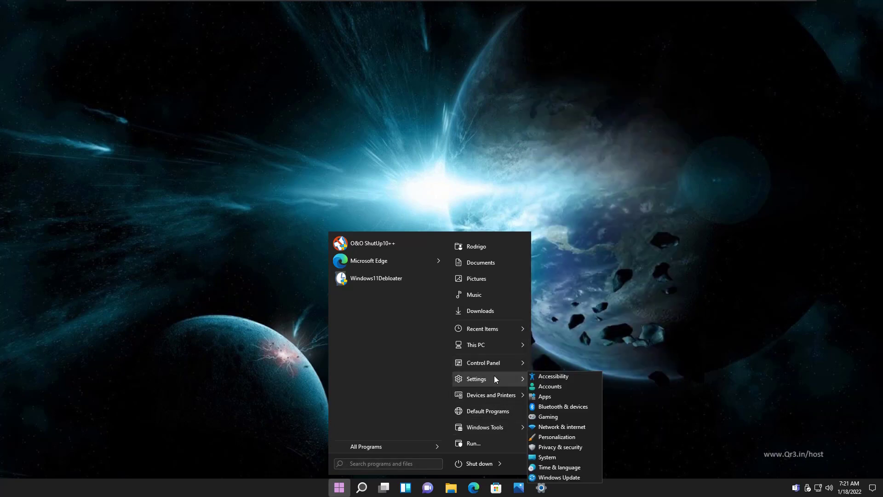
{"action": "mouse_move", "coordinate": [498, 361]}
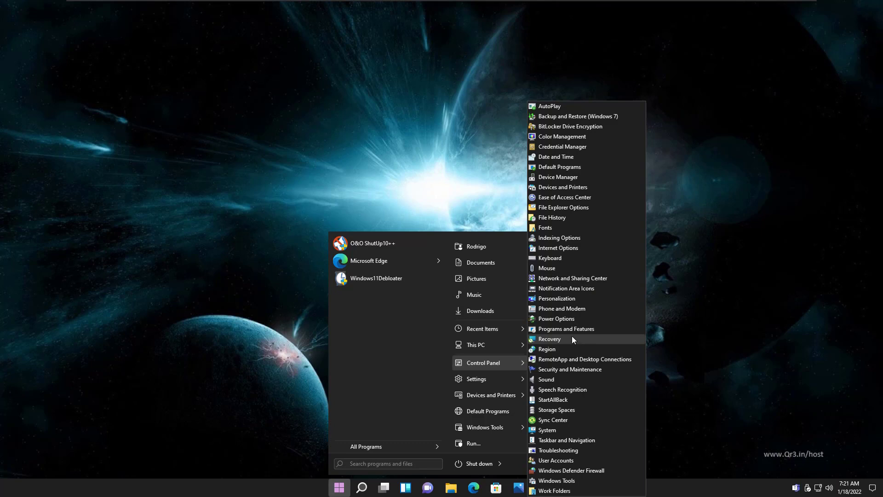
Open Windows Search and look over its categories, top apps and recent items.
{"action": "left_click", "coordinate": [363, 488]}
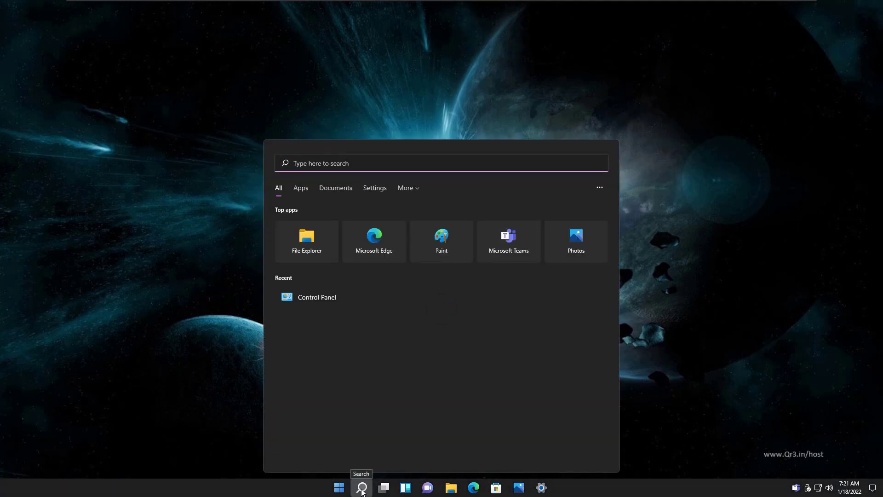
{"action": "left_click", "coordinate": [415, 190]}
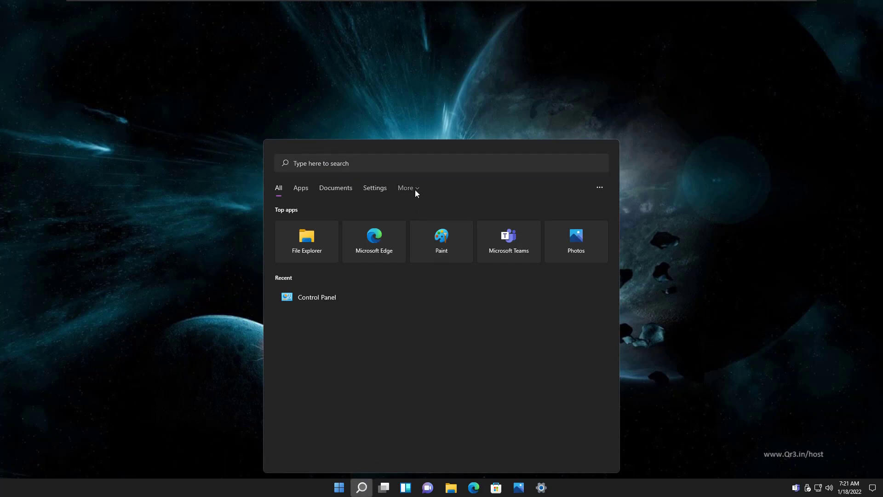
{"action": "left_click", "coordinate": [448, 326]}
Switch to O&O ShutUp10++ with administrator rights and revert the settings changes detected since its last use.
{"action": "left_click", "coordinate": [340, 488]}
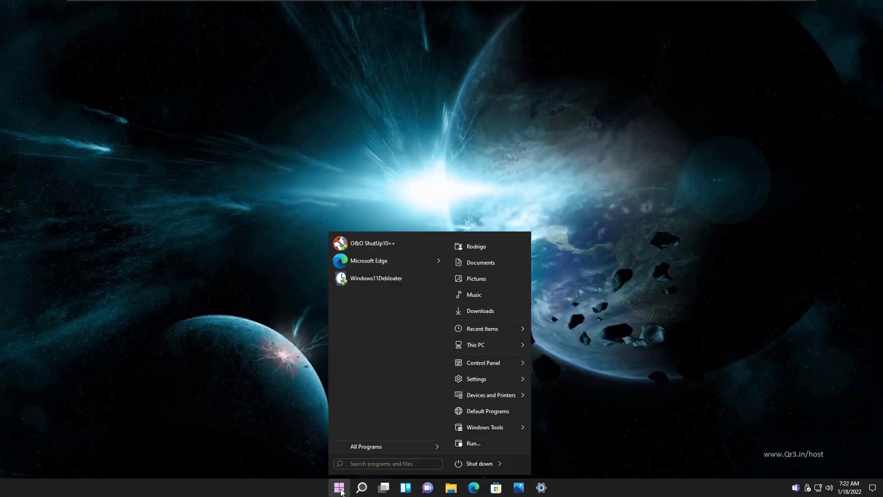
{"action": "left_click", "coordinate": [379, 244]}
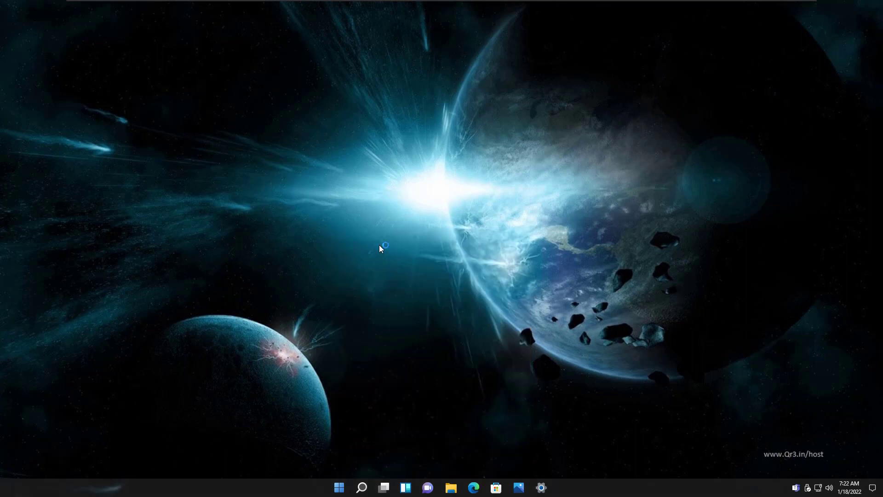
{"action": "left_click", "coordinate": [386, 322]}
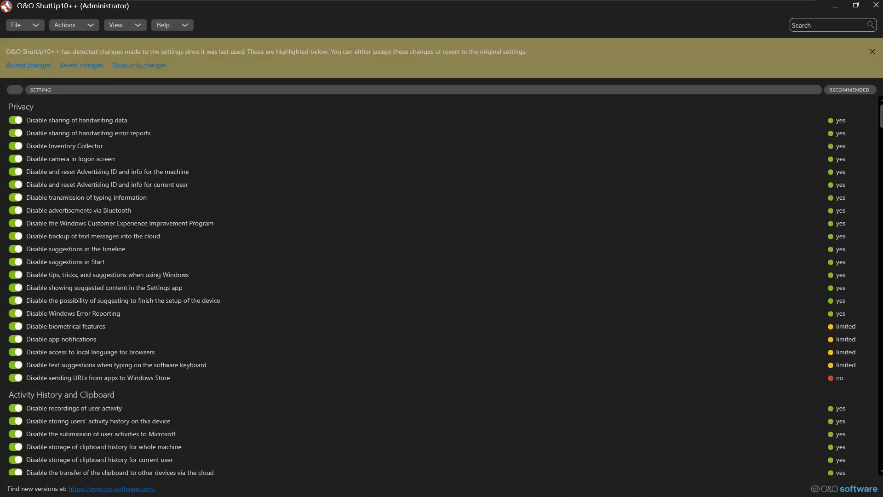
{"action": "left_click", "coordinate": [90, 67]}
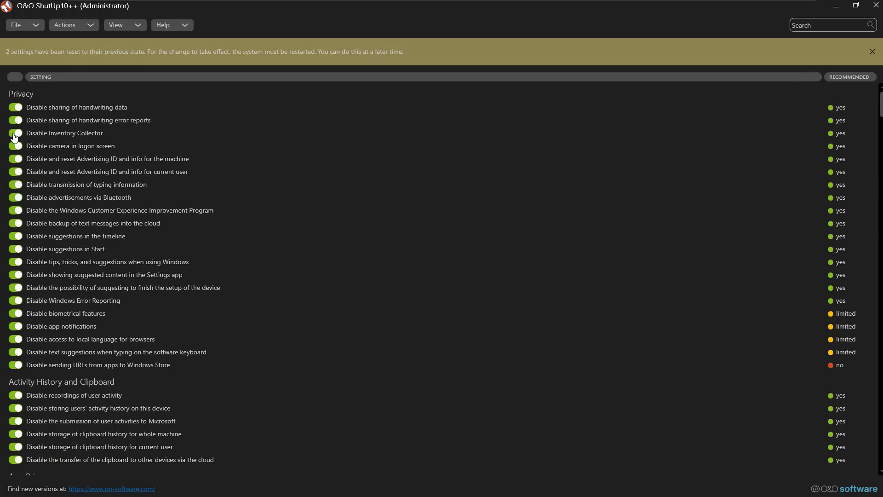
Examine the available bulk settings actions, the view options and the list of interface languages.
{"action": "left_click", "coordinate": [76, 26]}
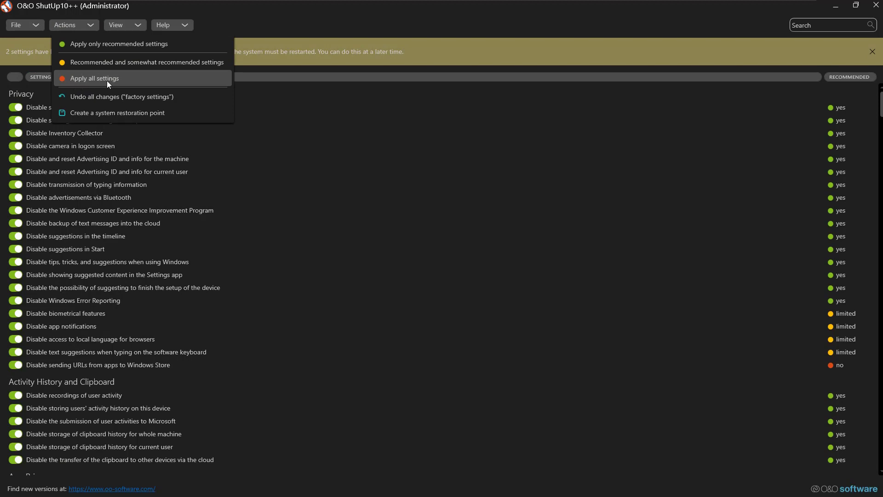
{"action": "left_click", "coordinate": [130, 24]}
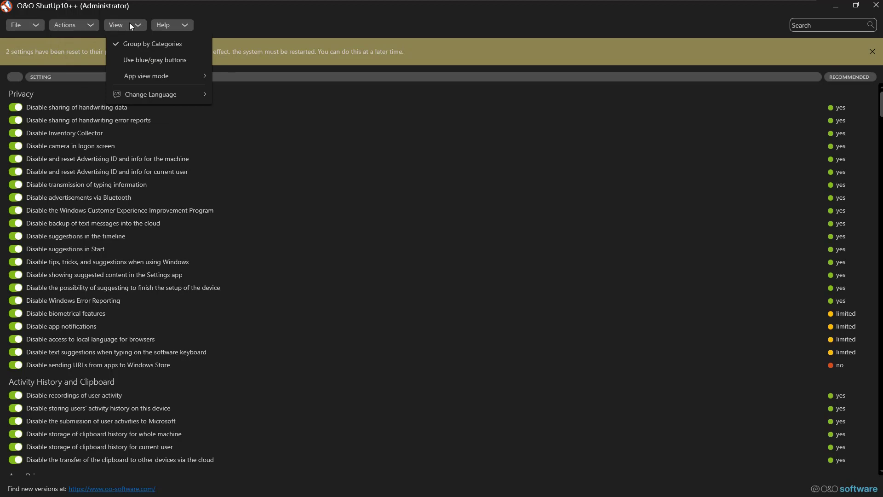
{"action": "mouse_move", "coordinate": [162, 94]}
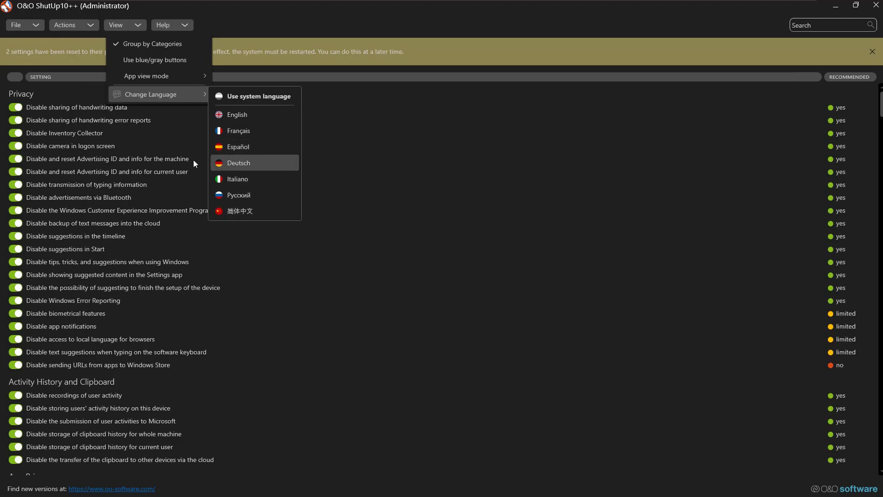
{"action": "left_click", "coordinate": [250, 13]}
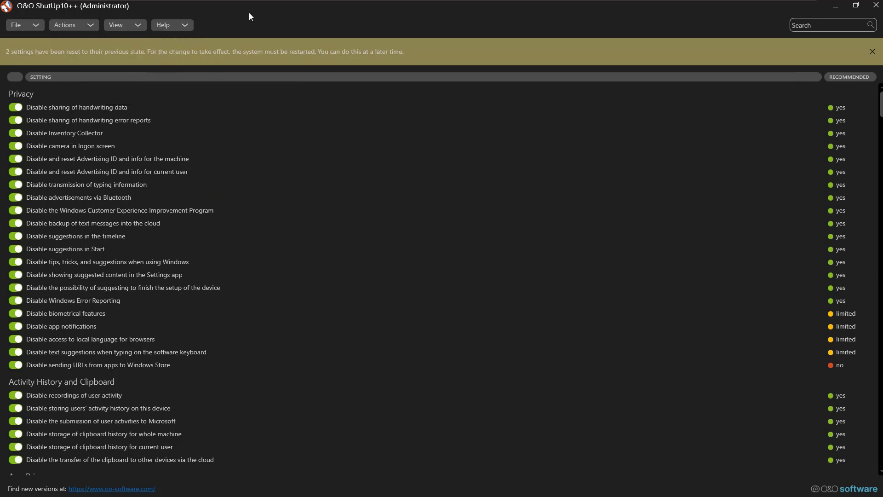
Dismiss the restart notice and read the explanation of the setting that disables advertisements via Bluetooth.
{"action": "left_click", "coordinate": [873, 52]}
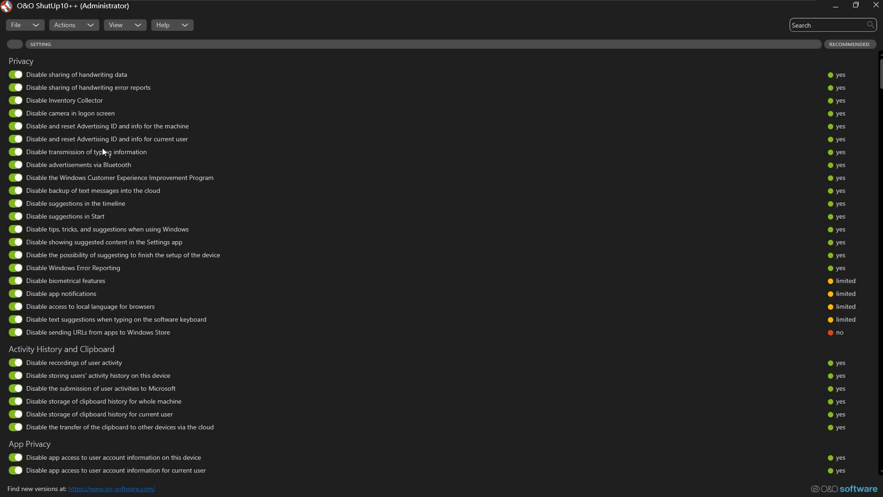
{"action": "left_click", "coordinate": [61, 168]}
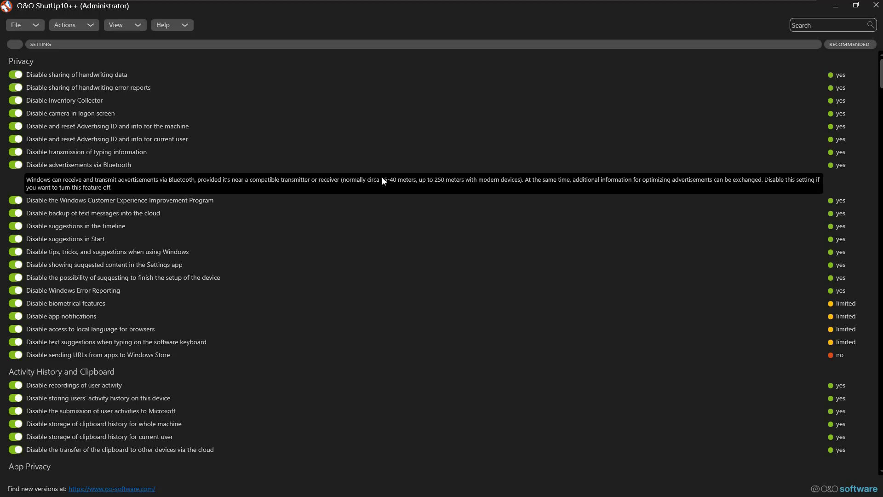
{"action": "left_click", "coordinate": [65, 165]}
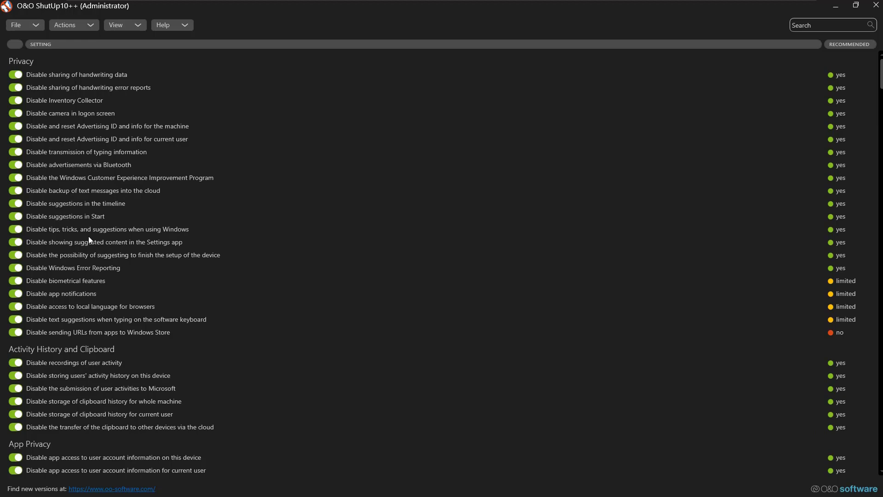
Look through the whole list of settings down to Miscellaneous and return to the App Privacy group.
{"action": "scroll", "coordinate": [88, 237], "scroll_direction": "down", "scroll_amount": 5}
{"action": "scroll", "coordinate": [89, 238], "scroll_direction": "down", "scroll_amount": 11}
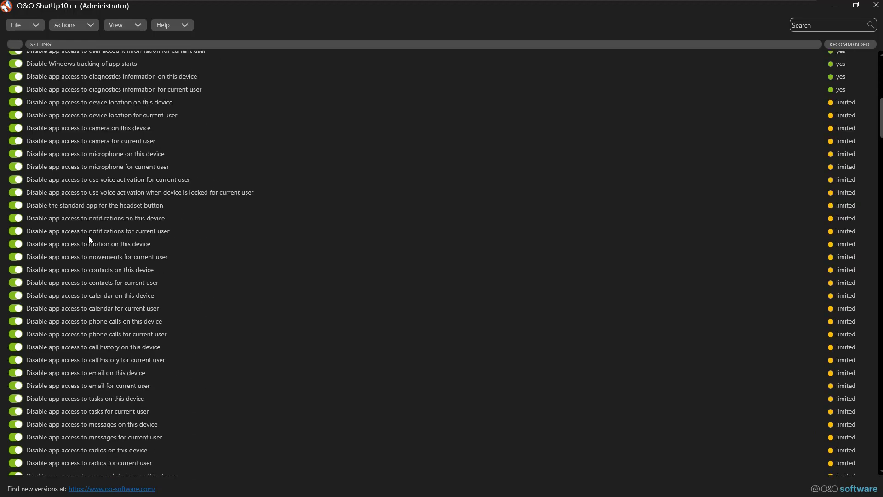
{"action": "scroll", "coordinate": [89, 236], "scroll_direction": "down", "scroll_amount": 20}
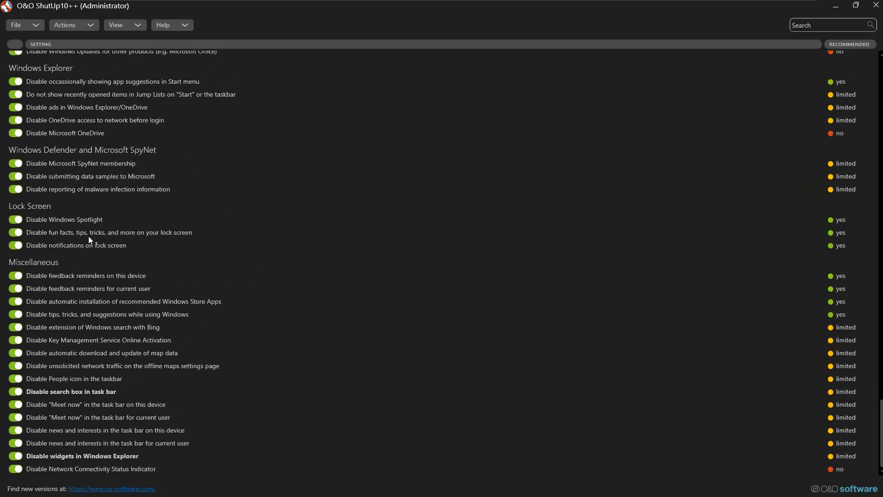
{"action": "scroll", "coordinate": [88, 236], "scroll_direction": "up", "scroll_amount": 1}
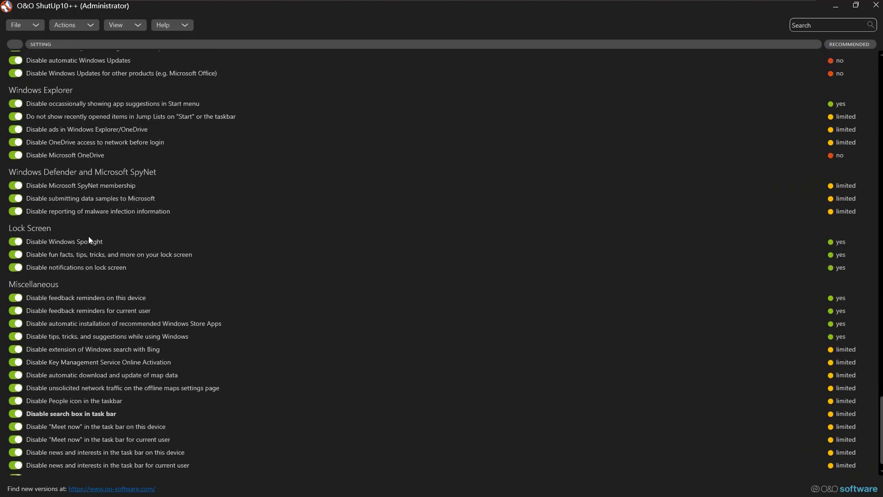
{"action": "scroll", "coordinate": [88, 236], "scroll_direction": "down", "scroll_amount": 1}
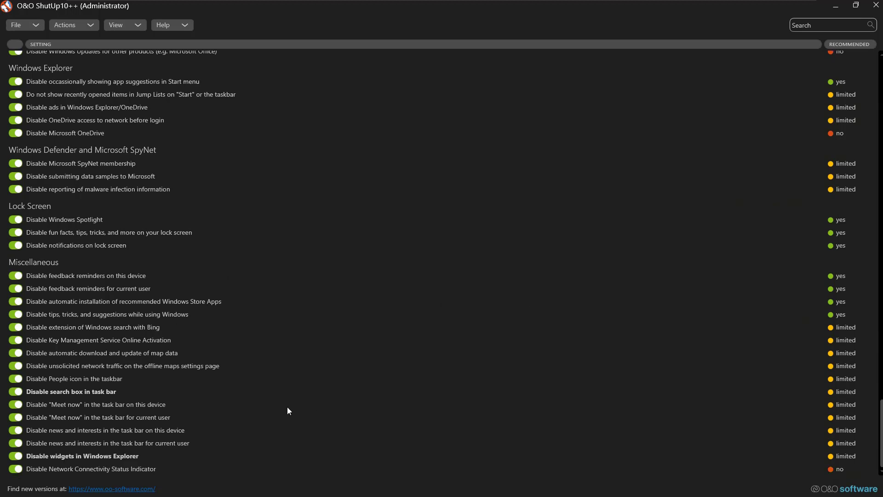
{"action": "scroll", "coordinate": [94, 397], "scroll_direction": "up", "scroll_amount": 3}
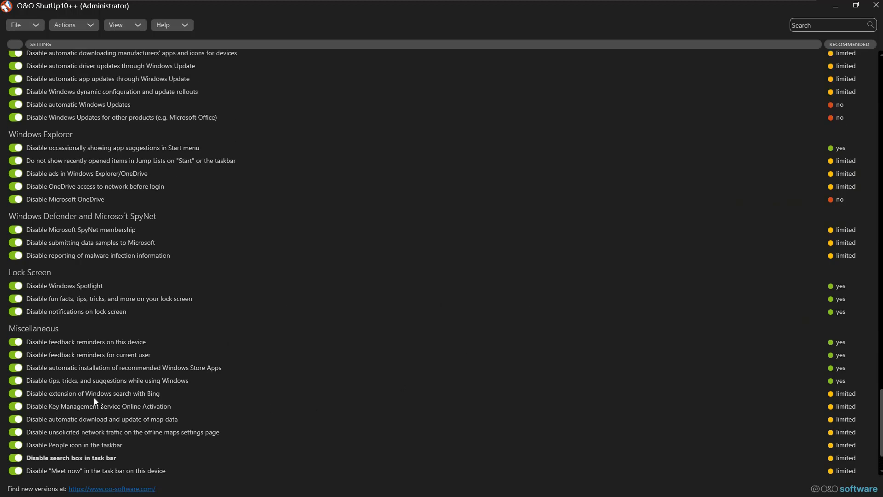
{"action": "scroll", "coordinate": [94, 398], "scroll_direction": "up", "scroll_amount": 2}
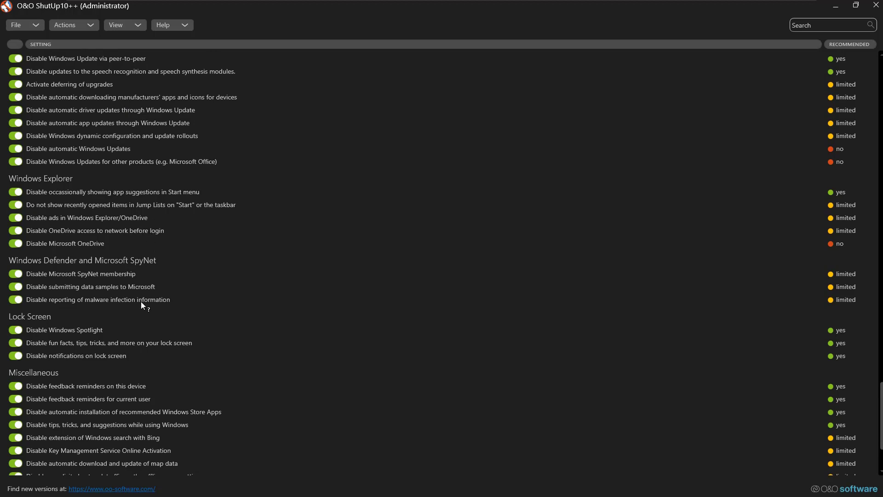
{"action": "scroll", "coordinate": [141, 301], "scroll_direction": "up", "scroll_amount": 20}
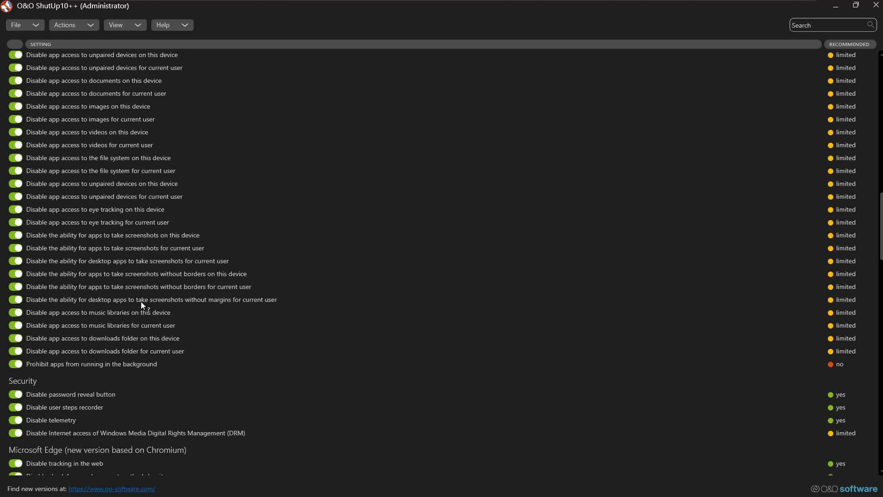
{"action": "scroll", "coordinate": [141, 302], "scroll_direction": "up", "scroll_amount": 10}
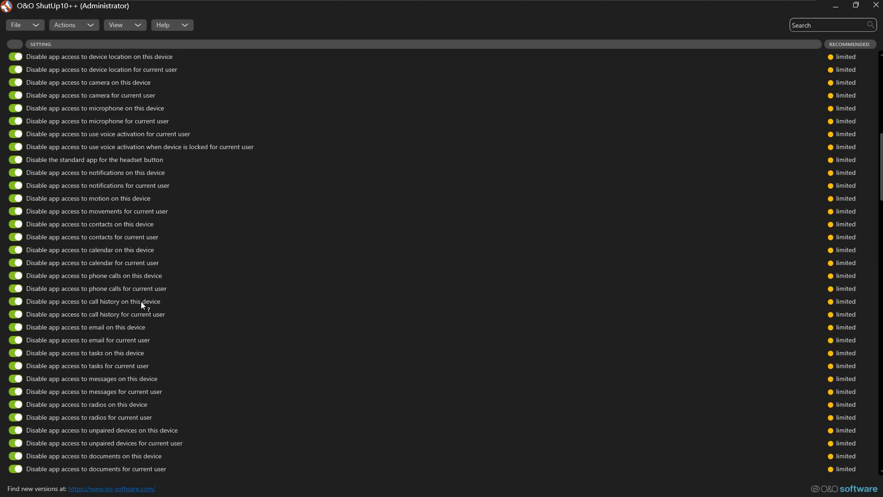
{"action": "scroll", "coordinate": [141, 301], "scroll_direction": "up", "scroll_amount": 7}
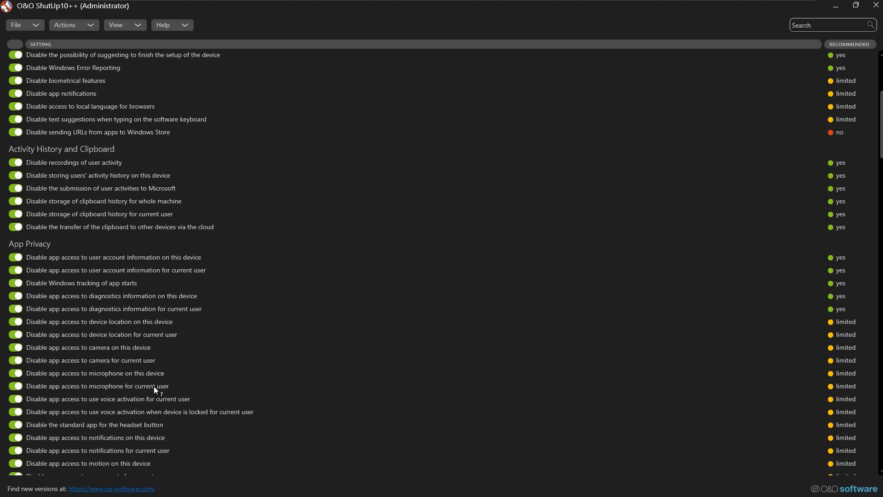
Switch the settings that disable app access to the microphone, for this device and for the current user, off and back on.
{"action": "left_click", "coordinate": [16, 386]}
{"action": "left_click", "coordinate": [501, 302]}
{"action": "left_click", "coordinate": [17, 373]}
{"action": "left_click", "coordinate": [21, 374]}
{"action": "left_click", "coordinate": [18, 387]}
Close O&O ShutUp10++ without restarting Windows and open Task Manager.
{"action": "left_click", "coordinate": [876, 5]}
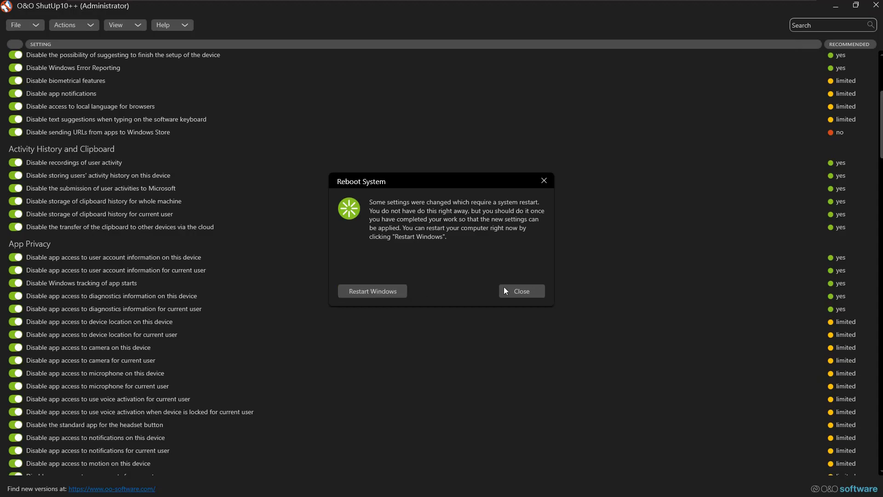
{"action": "left_click", "coordinate": [521, 290]}
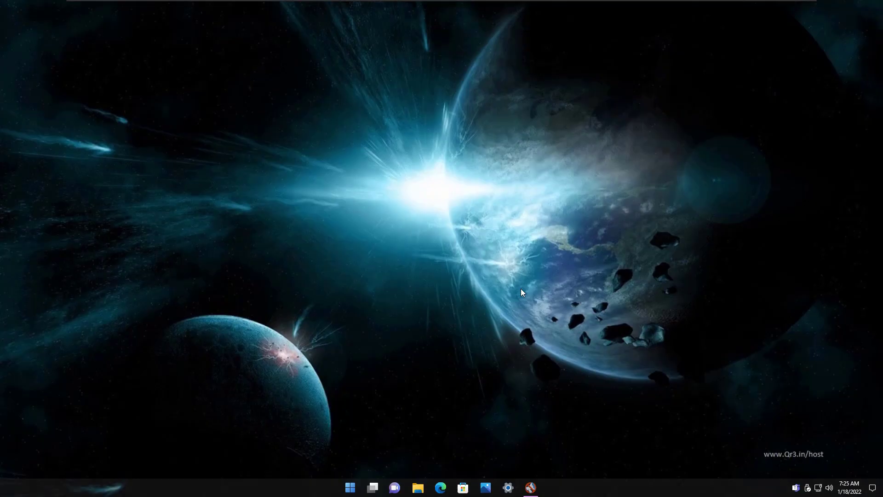
{"action": "right_click", "coordinate": [551, 492]}
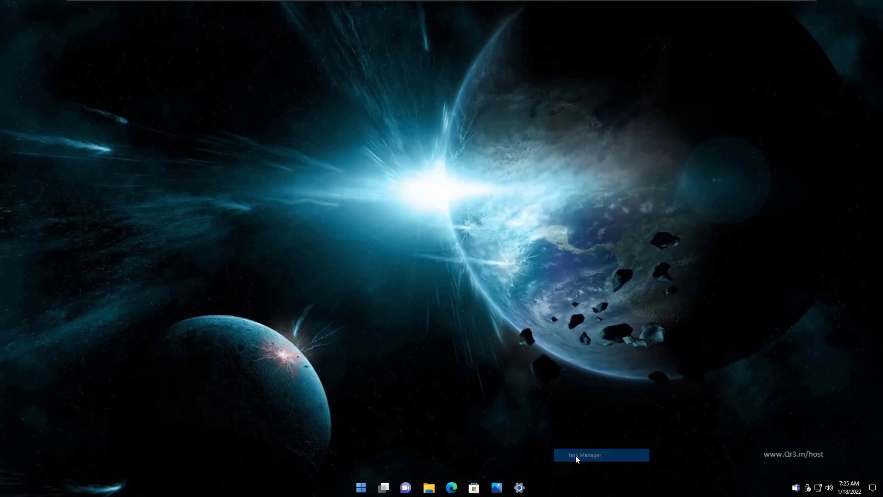
{"action": "left_click", "coordinate": [575, 455]}
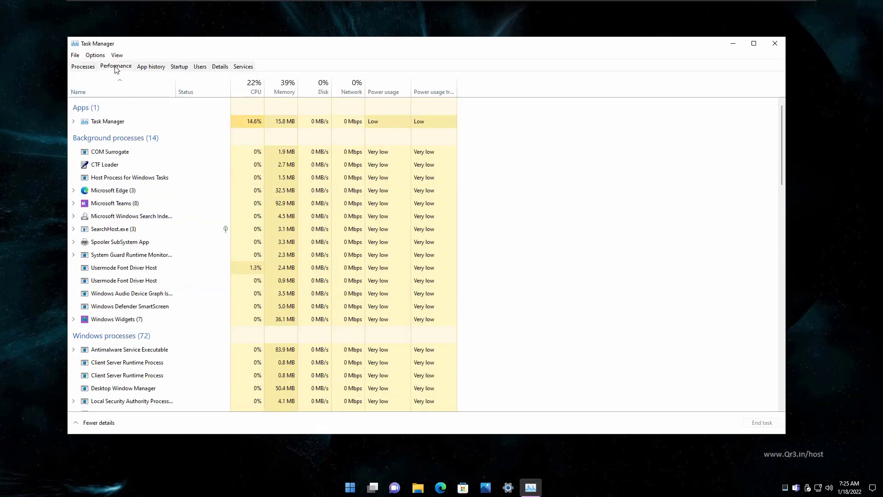
Examine the CPU and memory performance and the running processes in Task Manager, and close it.
{"action": "left_click", "coordinate": [116, 66]}
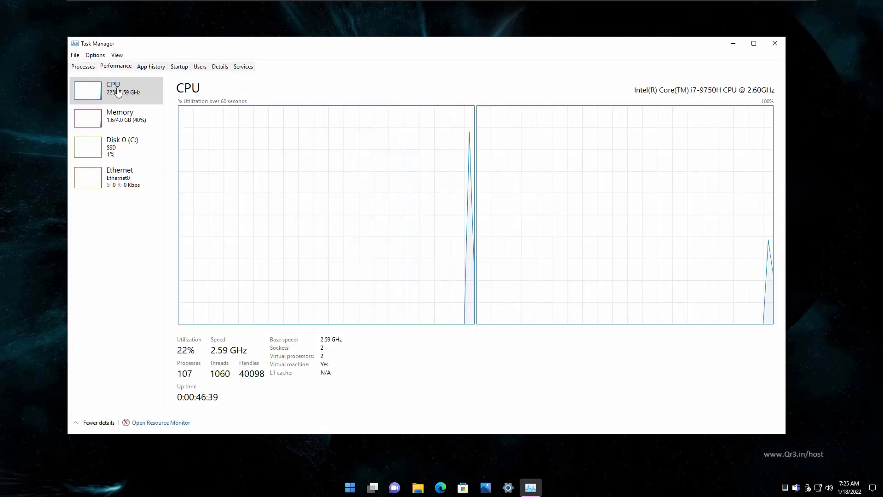
{"action": "left_click", "coordinate": [119, 124]}
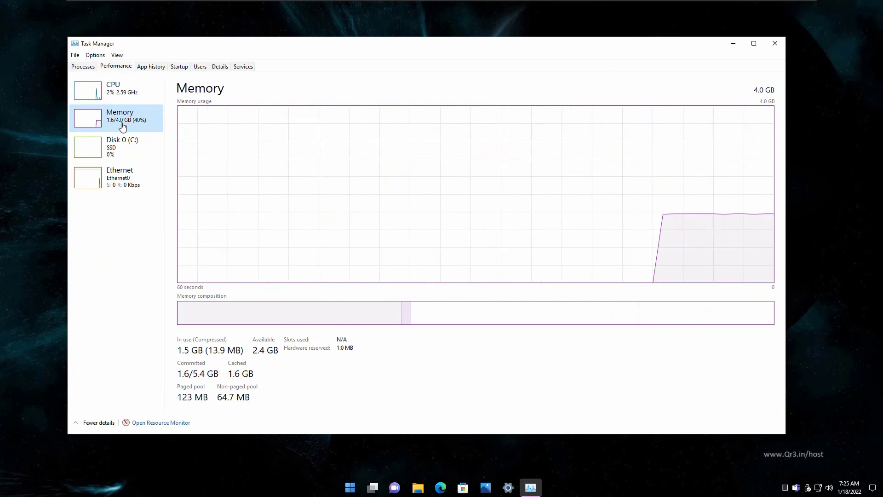
{"action": "left_click", "coordinate": [89, 68]}
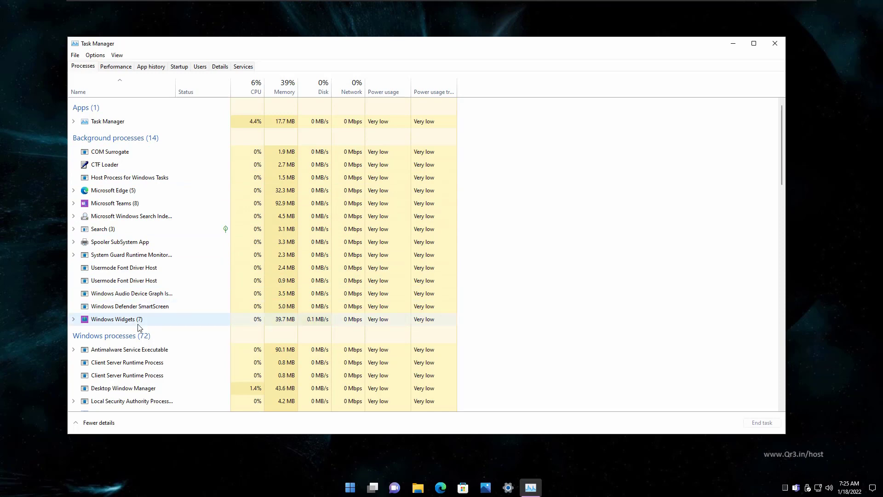
{"action": "scroll", "coordinate": [149, 313], "scroll_direction": "down", "scroll_amount": 20}
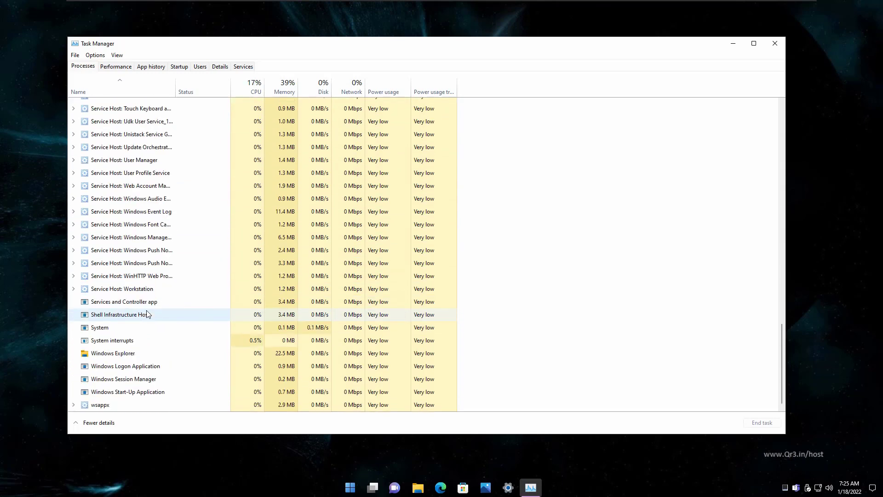
{"action": "scroll", "coordinate": [148, 313], "scroll_direction": "up", "scroll_amount": 3}
{"action": "scroll", "coordinate": [148, 314], "scroll_direction": "up", "scroll_amount": 19}
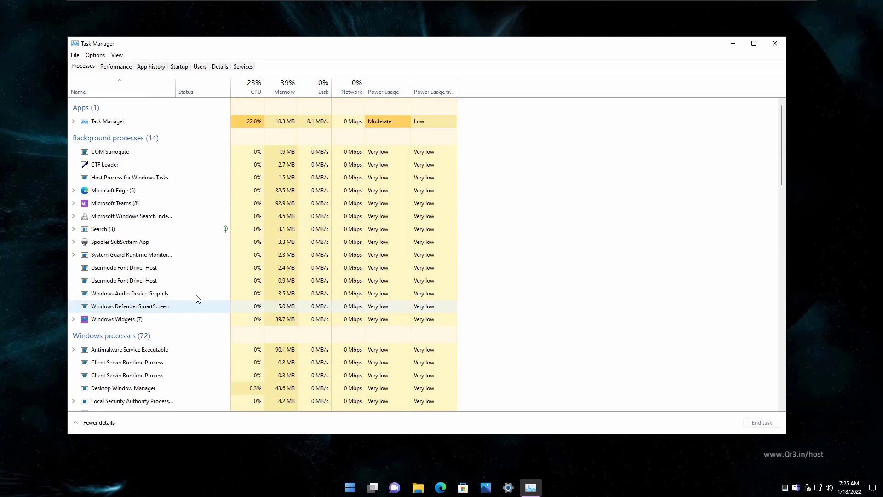
{"action": "left_click", "coordinate": [776, 43]}
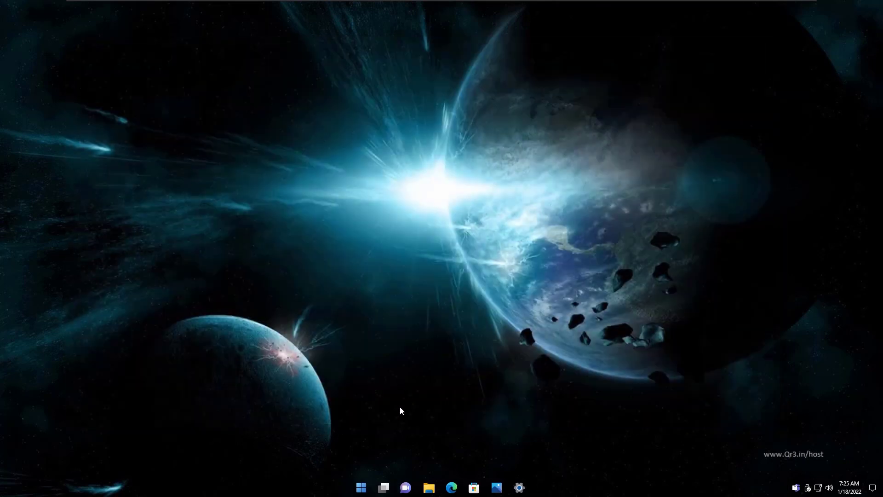
Launch Windows11Debloater with administrator rights and enlarge its window.
{"action": "left_click", "coordinate": [365, 488]}
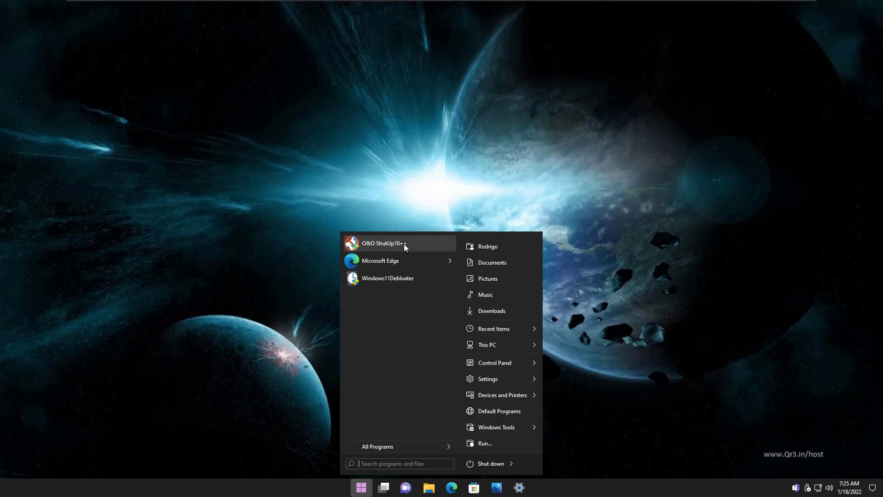
{"action": "left_click", "coordinate": [396, 280]}
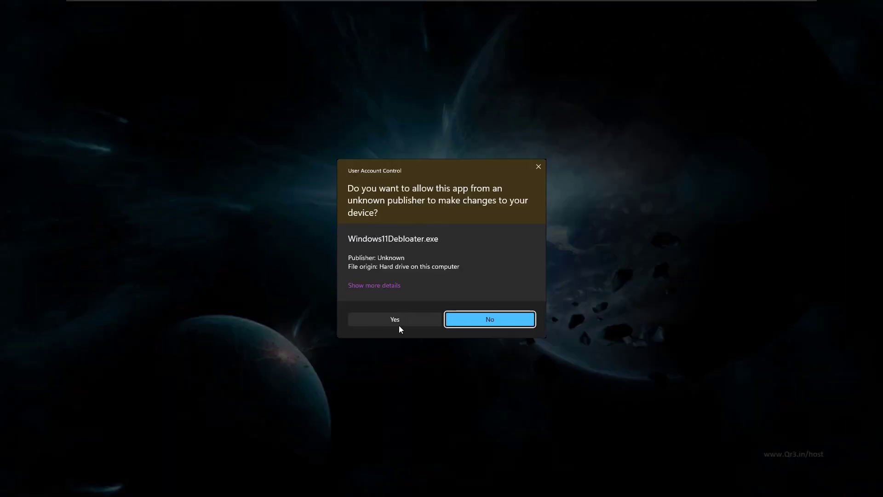
{"action": "left_click", "coordinate": [395, 321]}
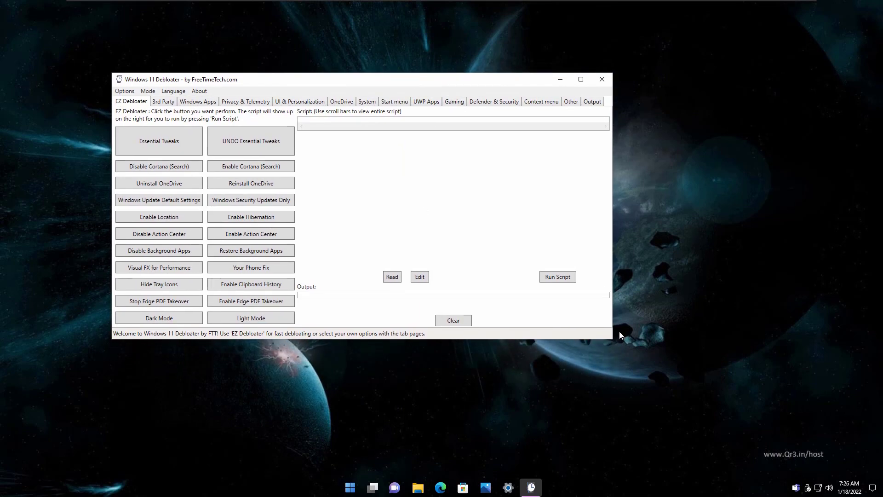
{"action": "left_click_drag", "start_coordinate": [609, 340], "coordinate": [666, 410]}
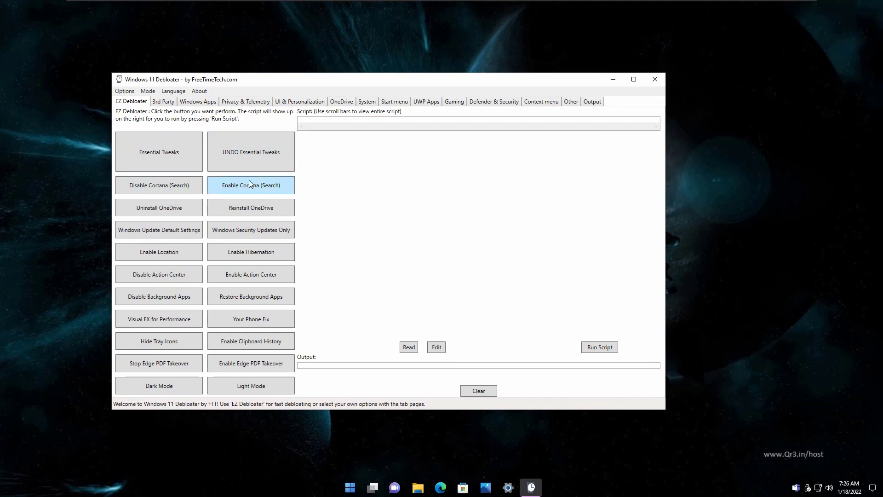
Load and run the Enable Hibernation script from the EZ Debloater options.
{"action": "left_click", "coordinate": [258, 252]}
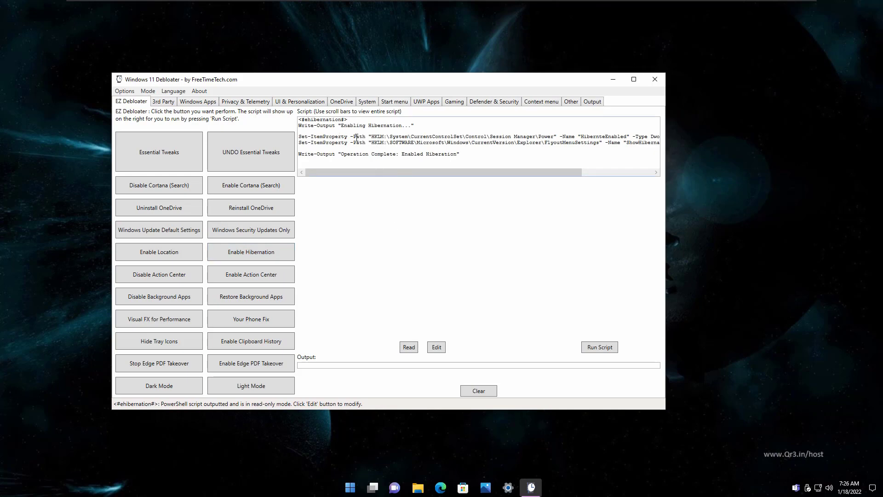
{"action": "left_click", "coordinate": [601, 347]}
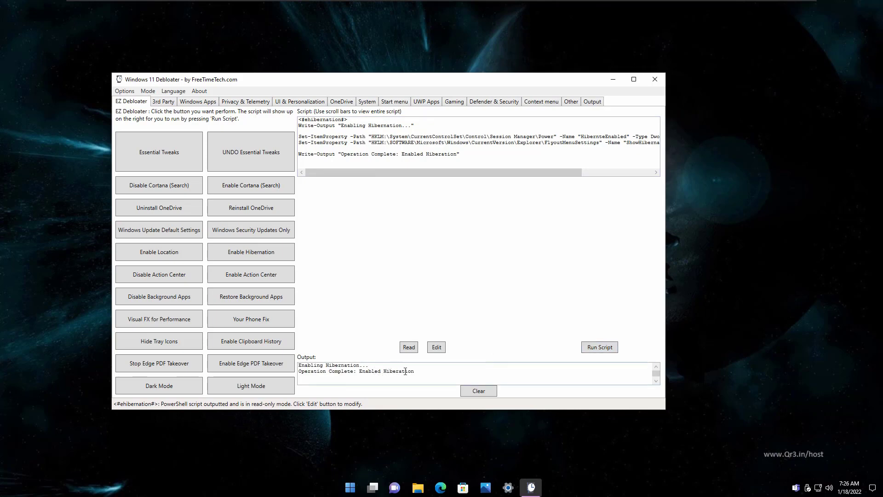
Run the Light Mode script and check the appearance of a File Explorer window.
{"action": "left_click", "coordinate": [261, 387]}
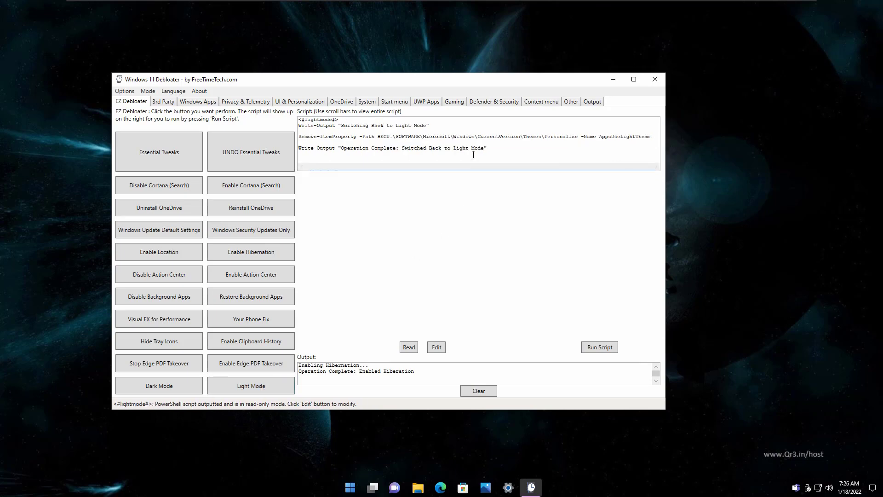
{"action": "left_click", "coordinate": [602, 347]}
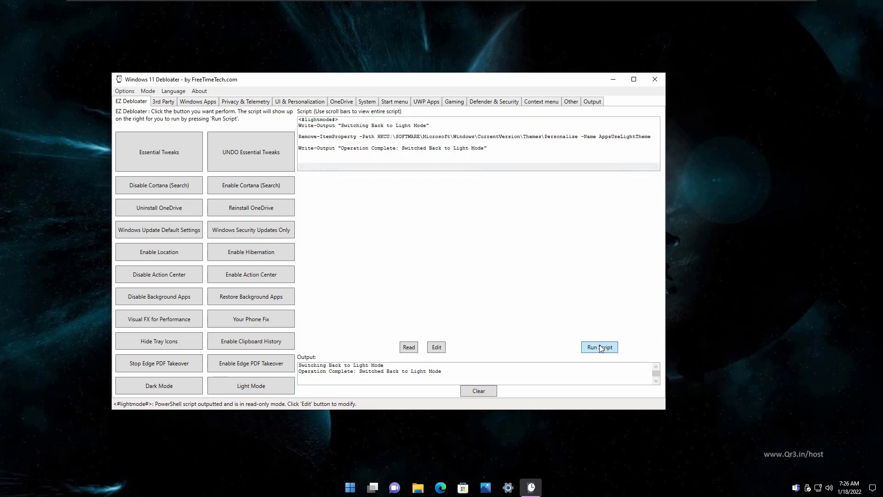
{"action": "left_click", "coordinate": [343, 493]}
{"action": "left_click", "coordinate": [309, 455]}
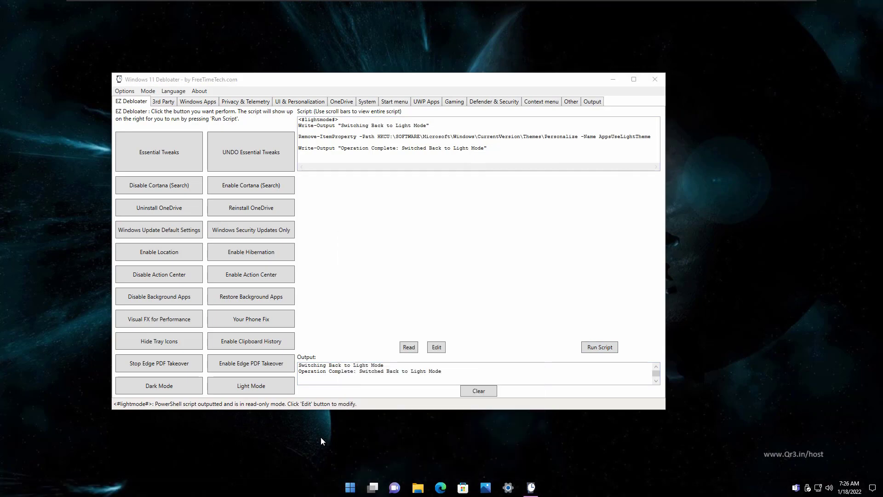
{"action": "key", "text": "super+e"}
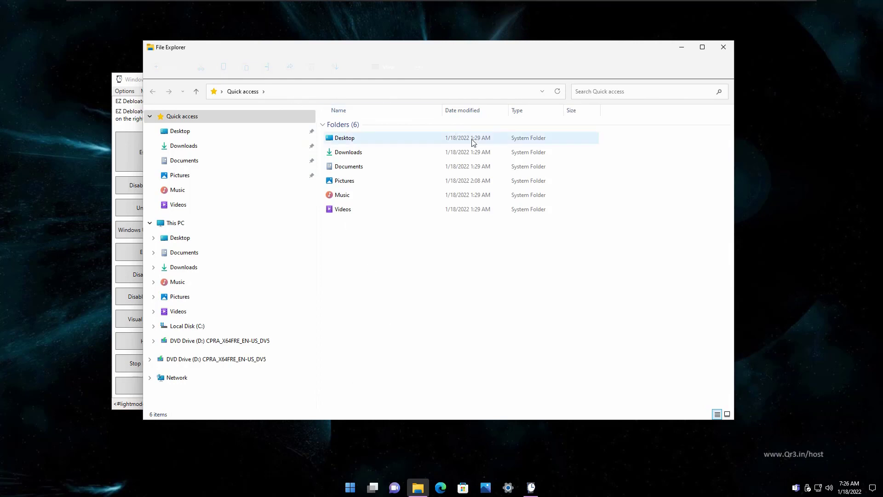
{"action": "left_click", "coordinate": [722, 48]}
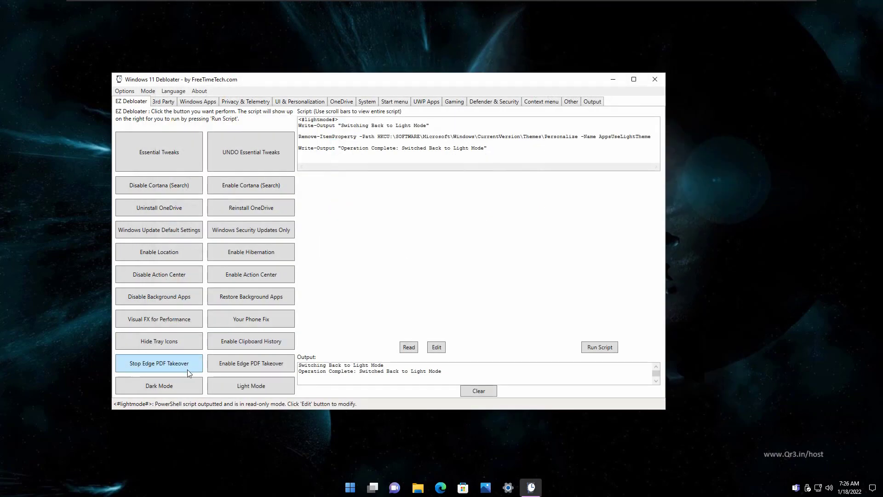
Load and run the Dark Mode script from the EZ Debloater options.
{"action": "left_click", "coordinate": [167, 385]}
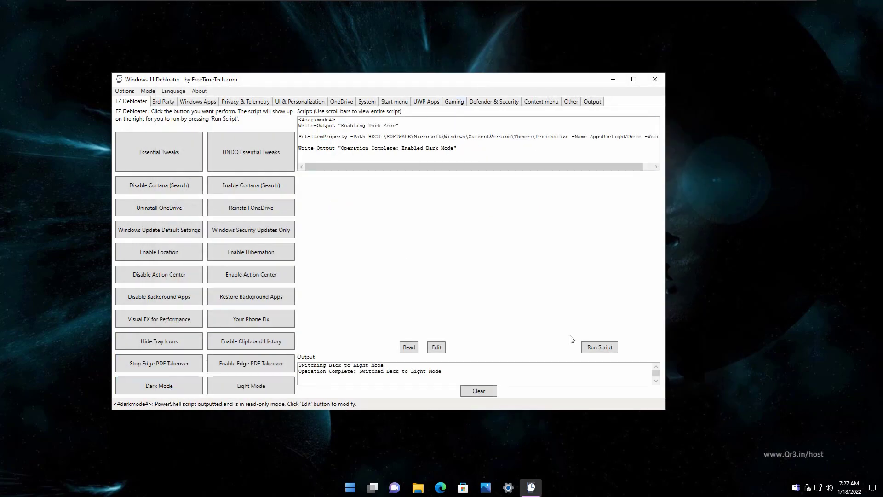
{"action": "left_click", "coordinate": [595, 349]}
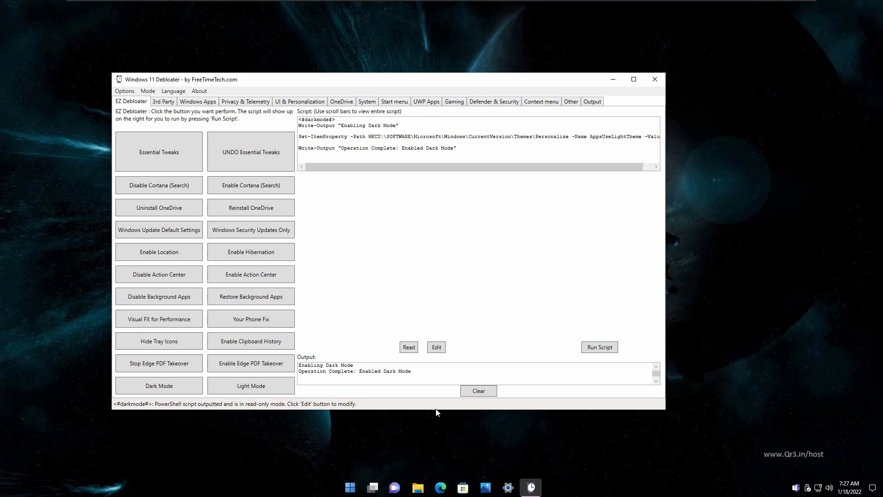
Check the dark mode appearance in a File Explorer window and close it.
{"action": "key", "text": "super+e"}
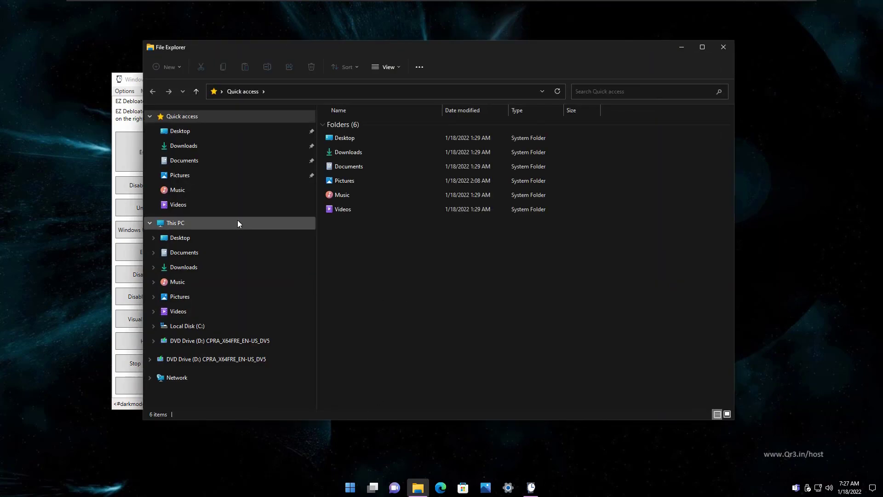
{"action": "left_click", "coordinate": [724, 47]}
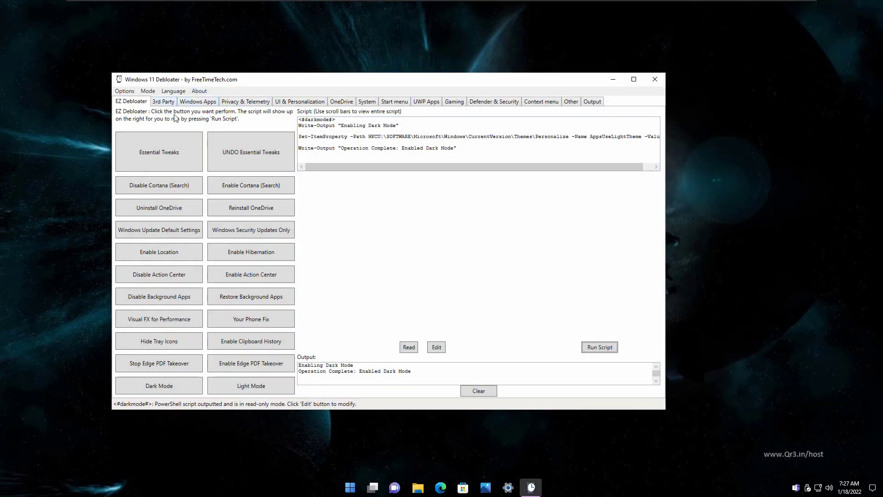
Look through the Debloater script categories from 3rd Party to Output and close the program.
{"action": "left_click", "coordinate": [169, 103]}
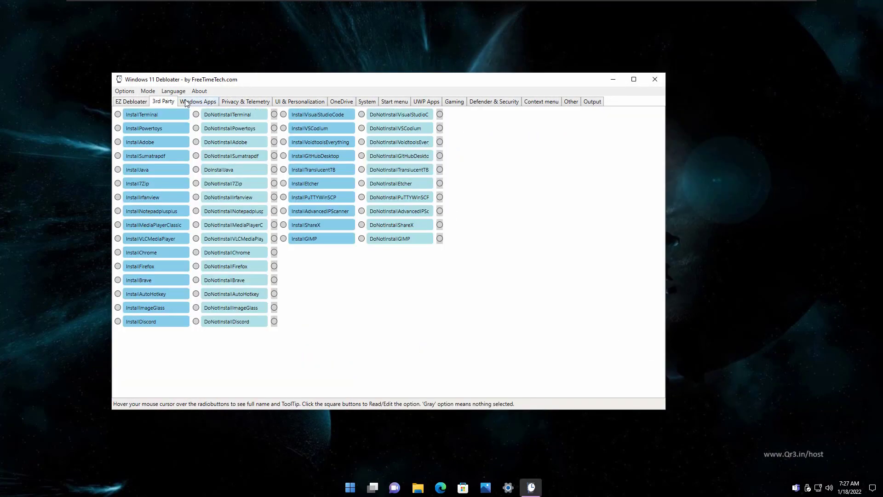
{"action": "left_click", "coordinate": [194, 103]}
{"action": "left_click", "coordinate": [241, 103]}
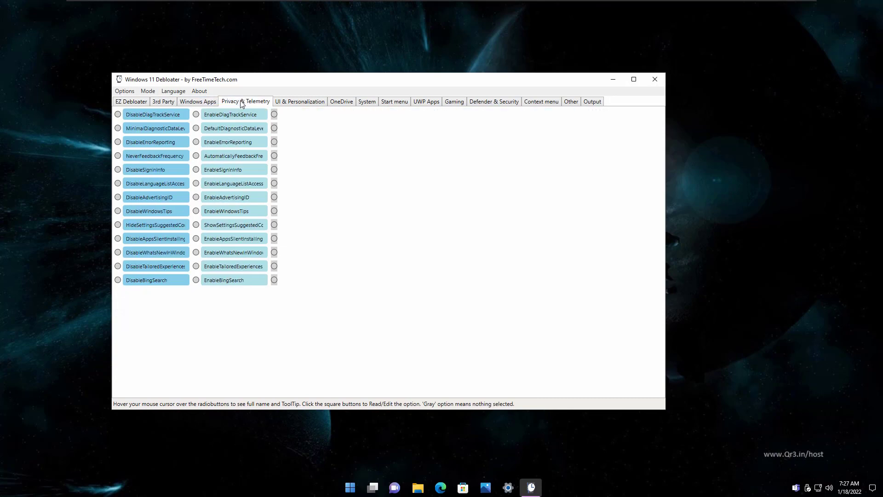
{"action": "left_click", "coordinate": [283, 102]}
{"action": "left_click", "coordinate": [345, 103]}
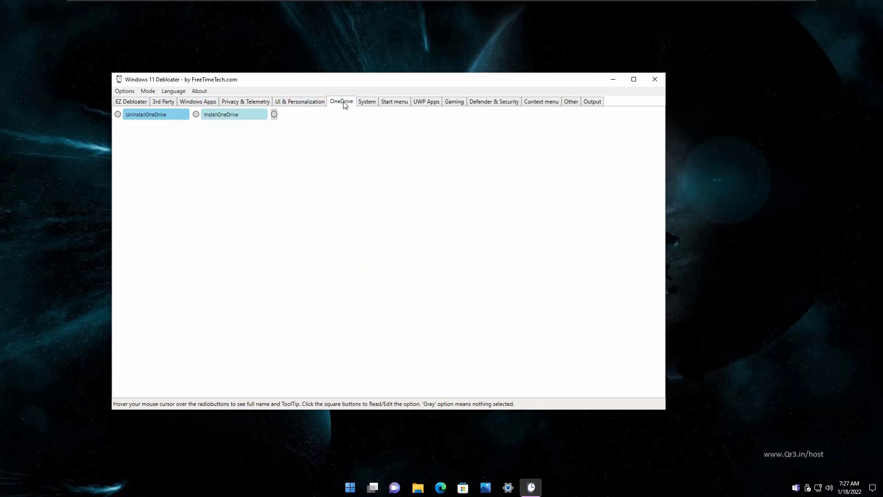
{"action": "left_click", "coordinate": [371, 103]}
{"action": "left_click", "coordinate": [399, 103]}
{"action": "left_click", "coordinate": [426, 103]}
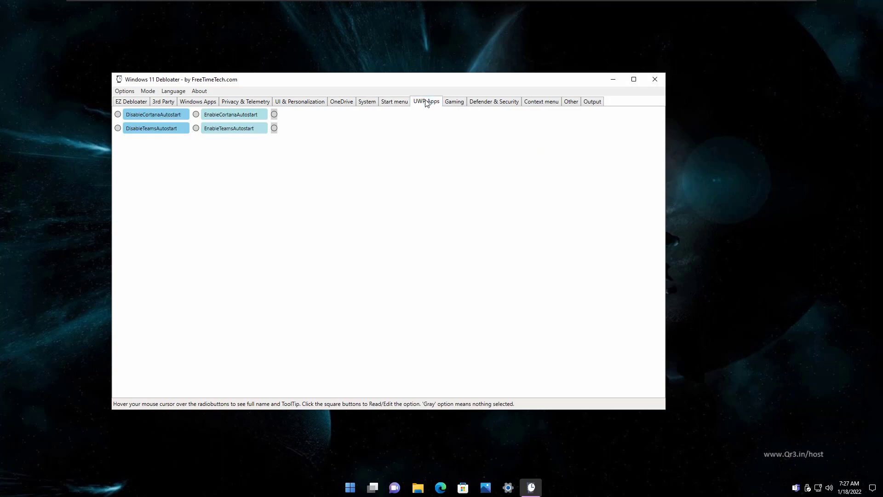
{"action": "left_click", "coordinate": [455, 103]}
{"action": "left_click", "coordinate": [492, 105]}
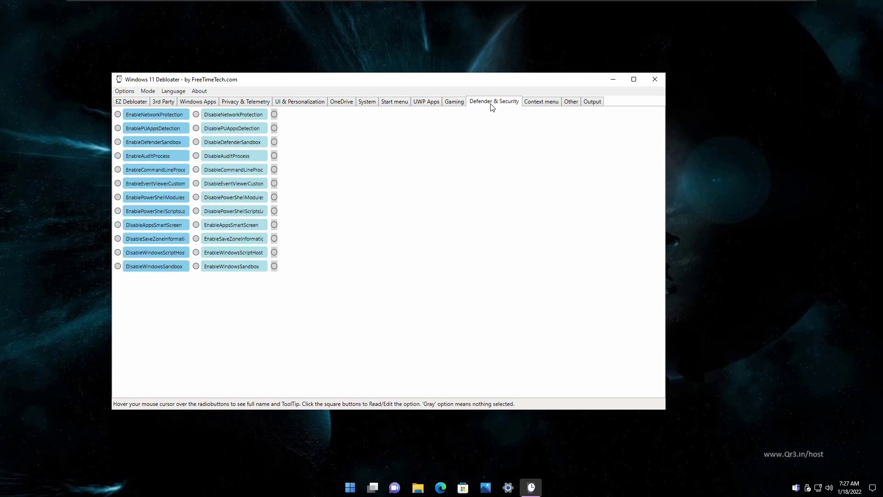
{"action": "left_click", "coordinate": [542, 106]}
{"action": "left_click", "coordinate": [573, 105]}
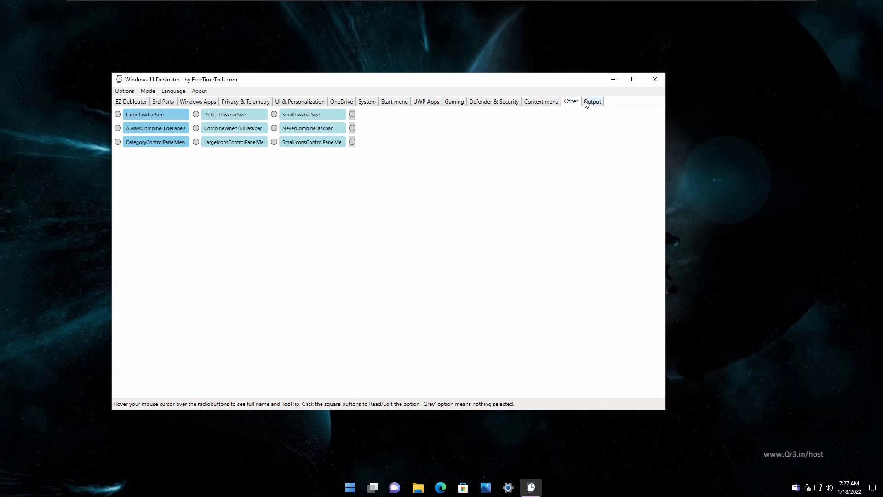
{"action": "left_click", "coordinate": [594, 104]}
{"action": "left_click", "coordinate": [571, 105]}
{"action": "left_click", "coordinate": [655, 79]}
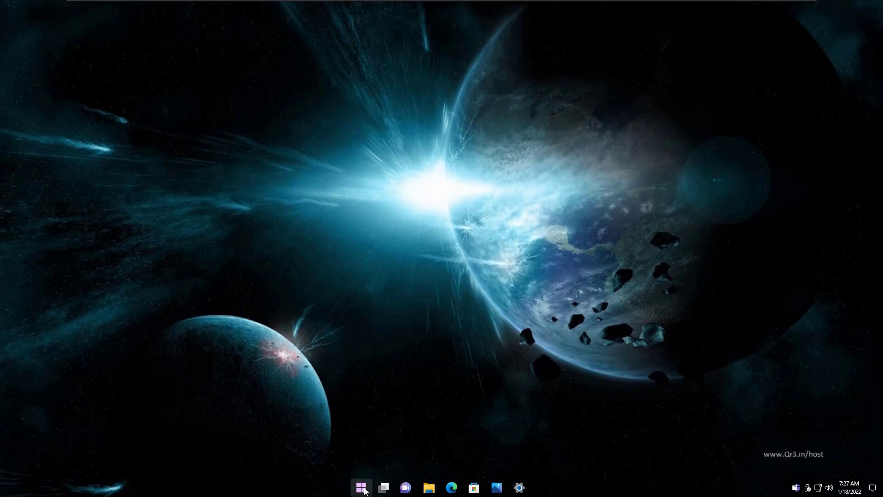
Open the StartAllBack configuration and show its Taskbar settings.
{"action": "right_click", "coordinate": [552, 493]}
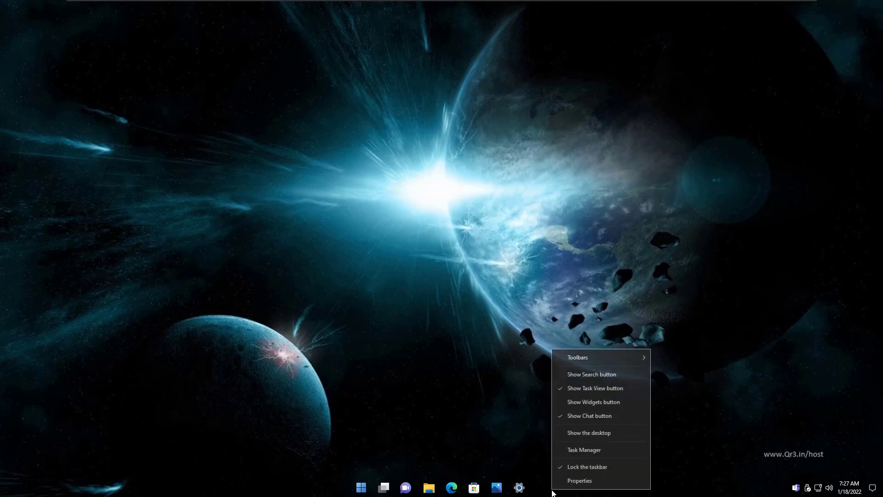
{"action": "left_click", "coordinate": [469, 459]}
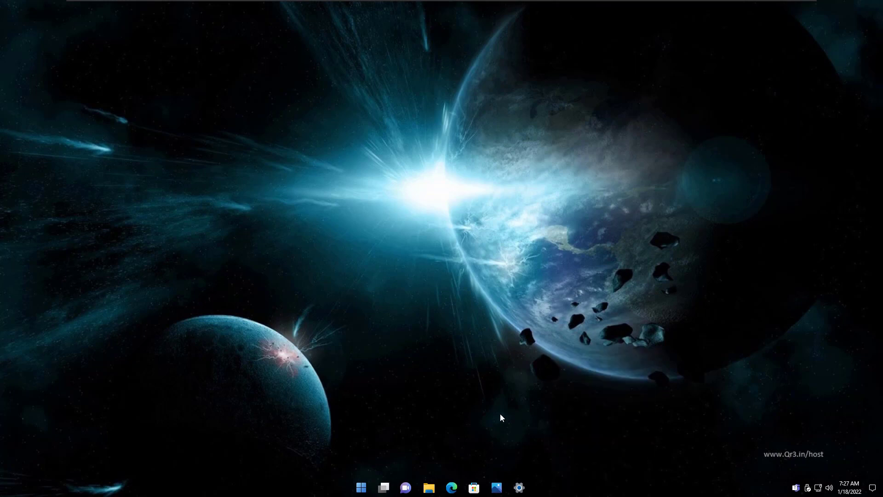
{"action": "left_click", "coordinate": [362, 487]}
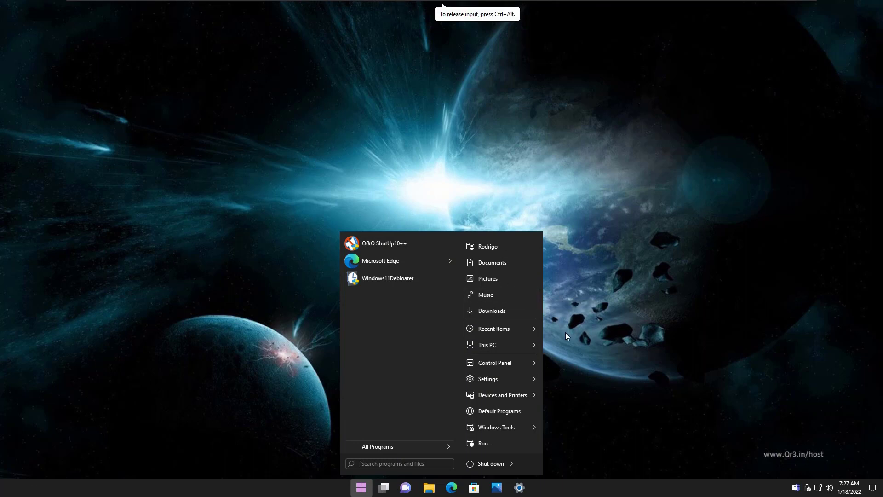
{"action": "right_click", "coordinate": [459, 464]}
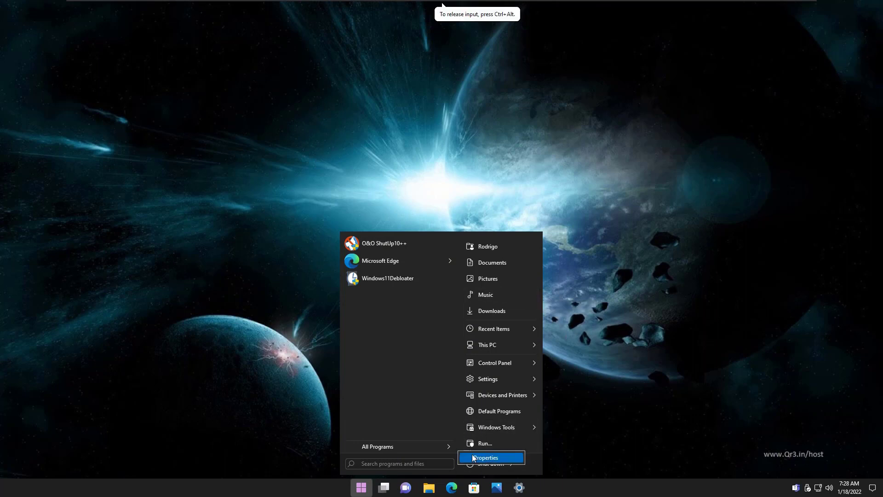
{"action": "left_click", "coordinate": [474, 457]}
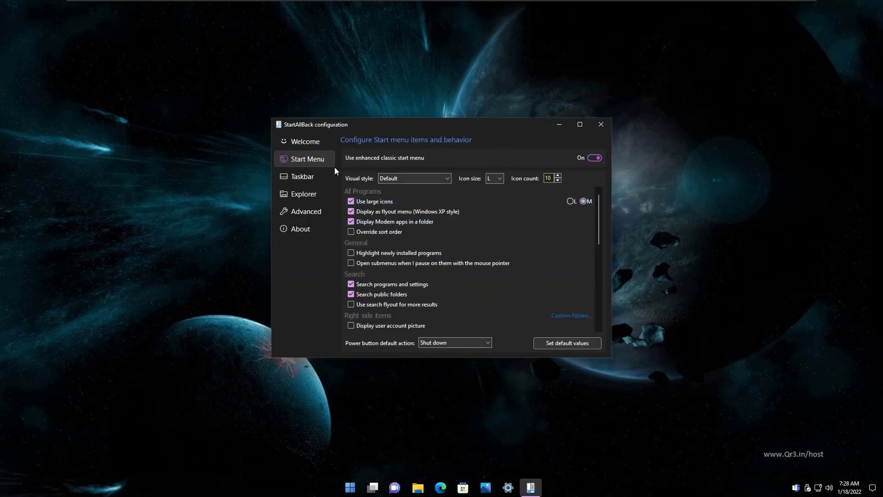
{"action": "left_click", "coordinate": [304, 179]}
Set the taskbar location on screen to Top and try the Start menu there.
{"action": "left_click", "coordinate": [441, 274]}
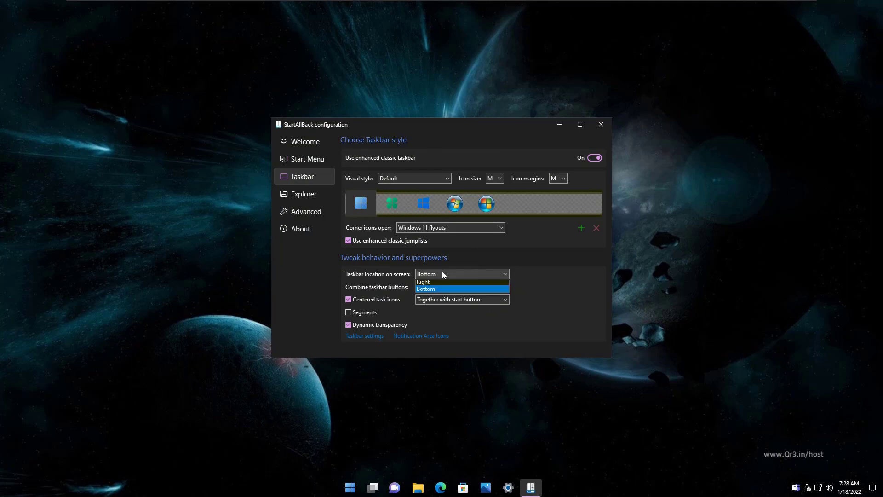
{"action": "left_click", "coordinate": [441, 289]}
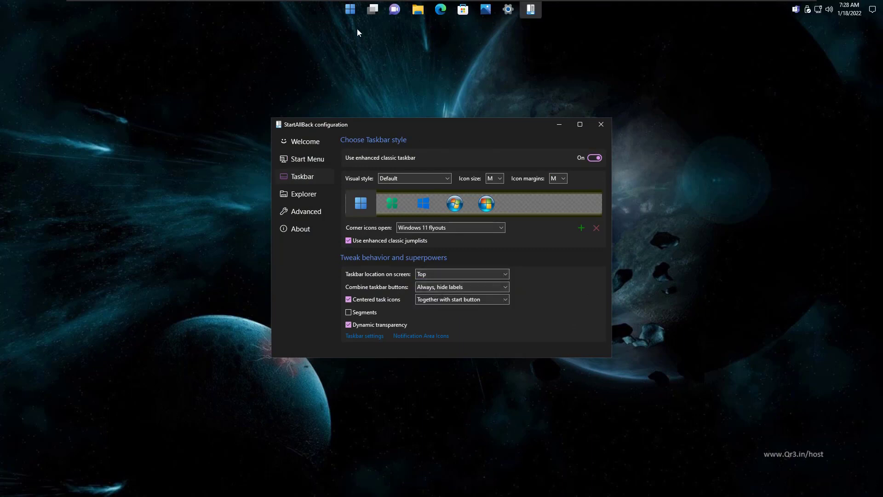
{"action": "left_click", "coordinate": [351, 12]}
Set the taskbar location on screen to Left and open the Start menu to check its placement.
{"action": "left_click", "coordinate": [444, 274]}
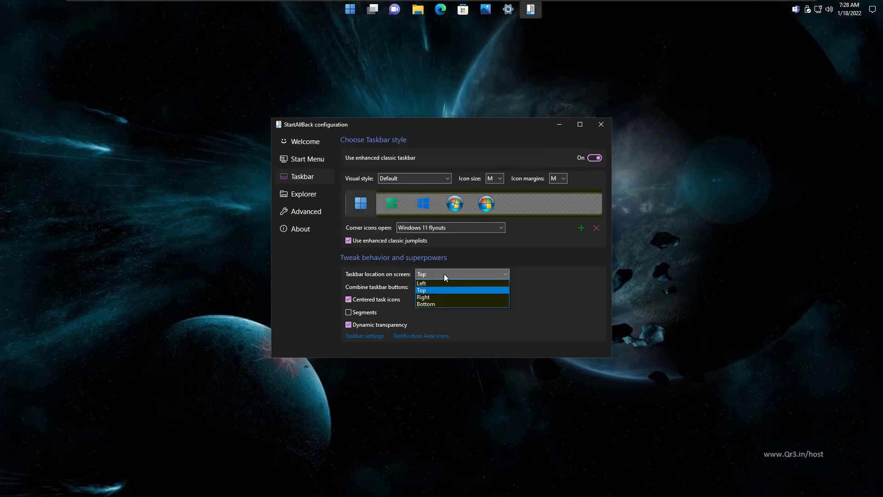
{"action": "left_click", "coordinate": [427, 283]}
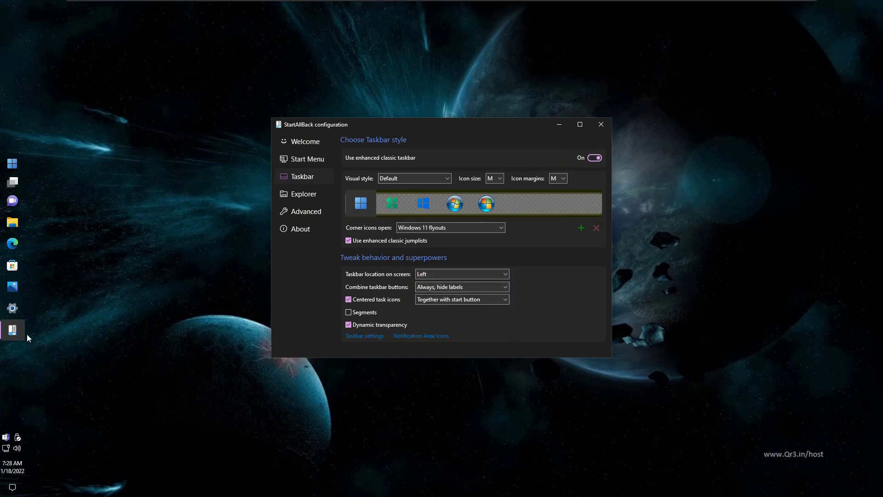
{"action": "left_click", "coordinate": [10, 168]}
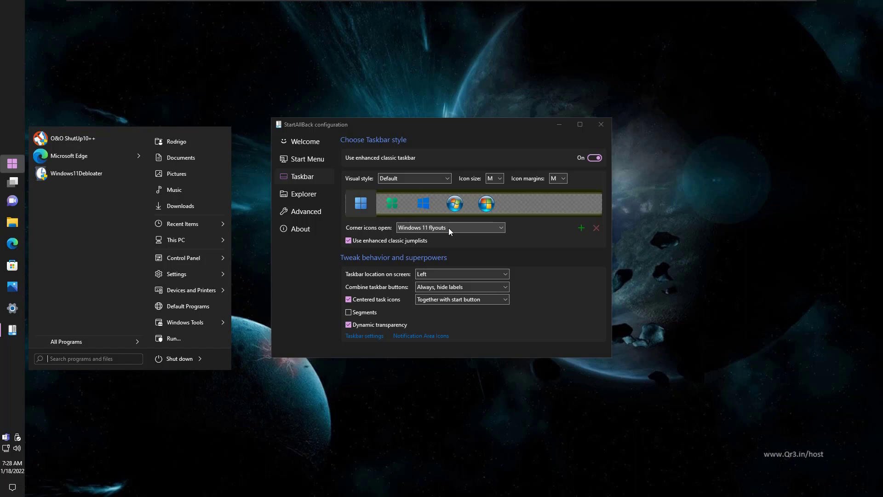
Turn off enhanced classic jumplists, then view the Explorer style options and close the StartAllBack configuration.
{"action": "left_click", "coordinate": [349, 240]}
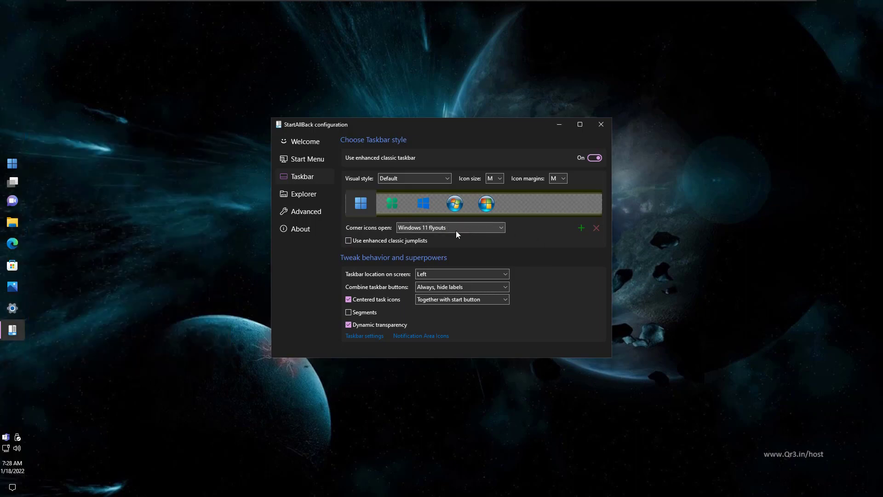
{"action": "left_click", "coordinate": [427, 274]}
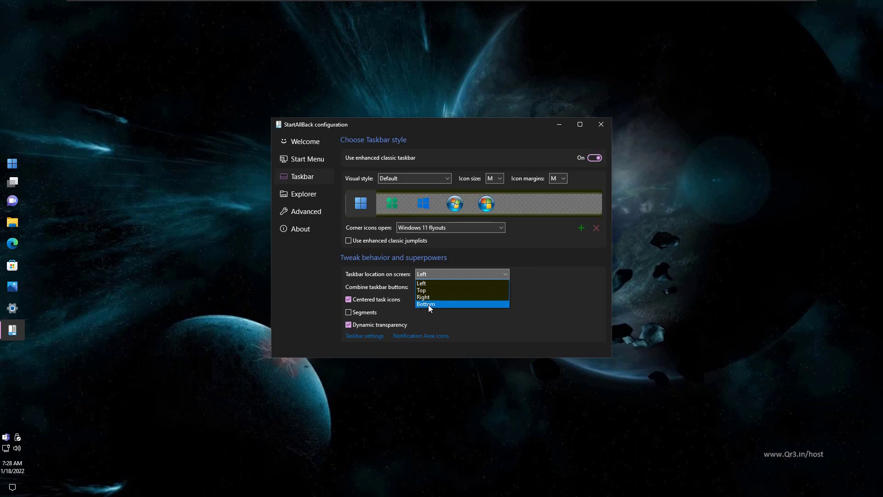
{"action": "left_click", "coordinate": [550, 281]}
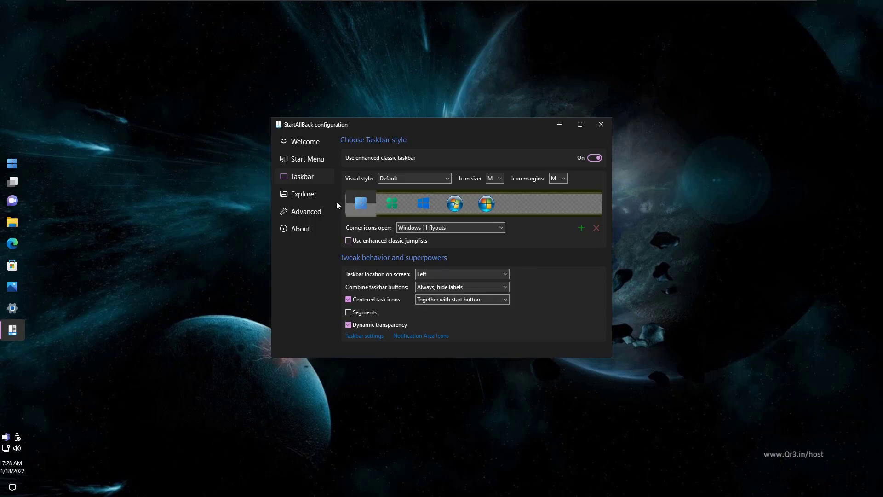
{"action": "left_click", "coordinate": [316, 193]}
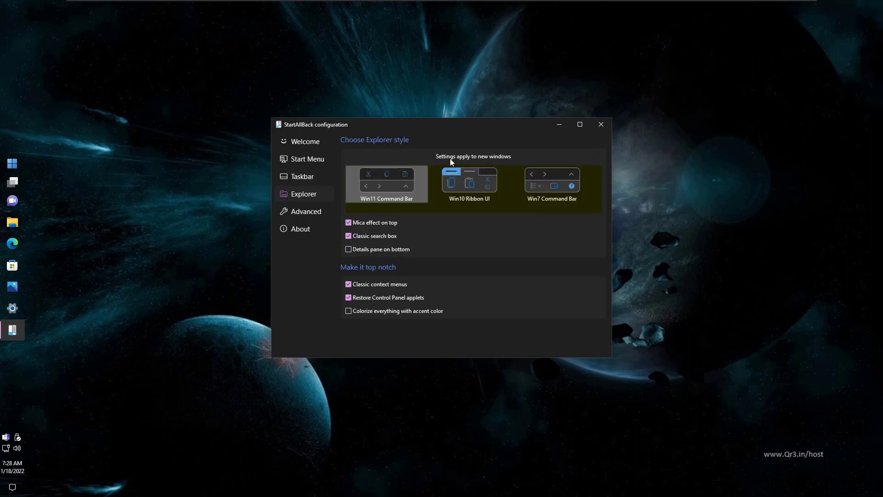
{"action": "left_click", "coordinate": [601, 124]}
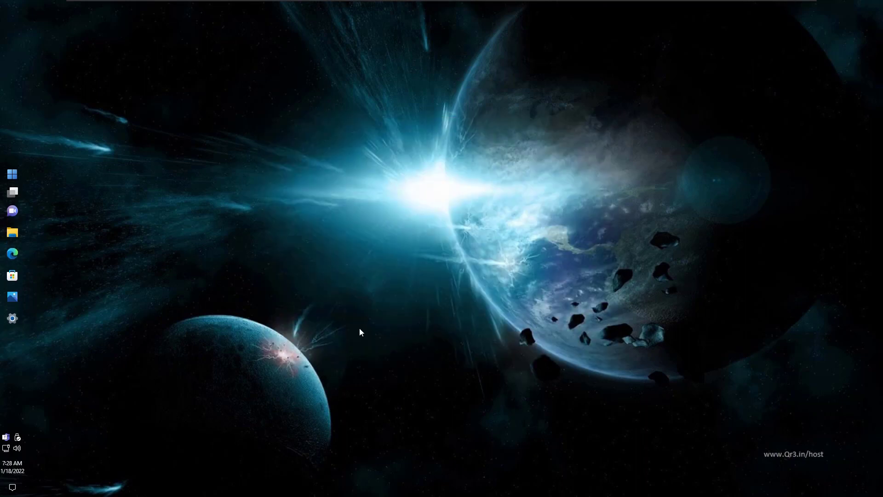
Try the Start menu, File Explorer and Settings from the vertical taskbar, and reposition the Settings window.
{"action": "left_click", "coordinate": [13, 174]}
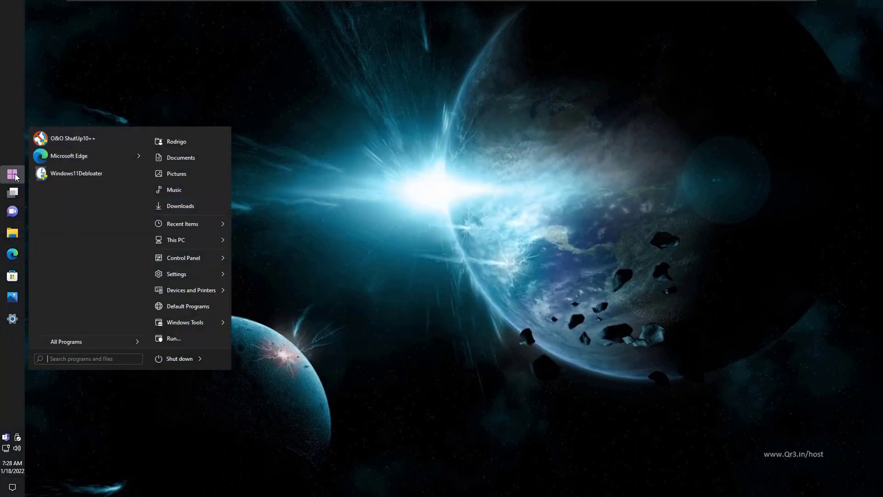
{"action": "left_click", "coordinate": [13, 237]}
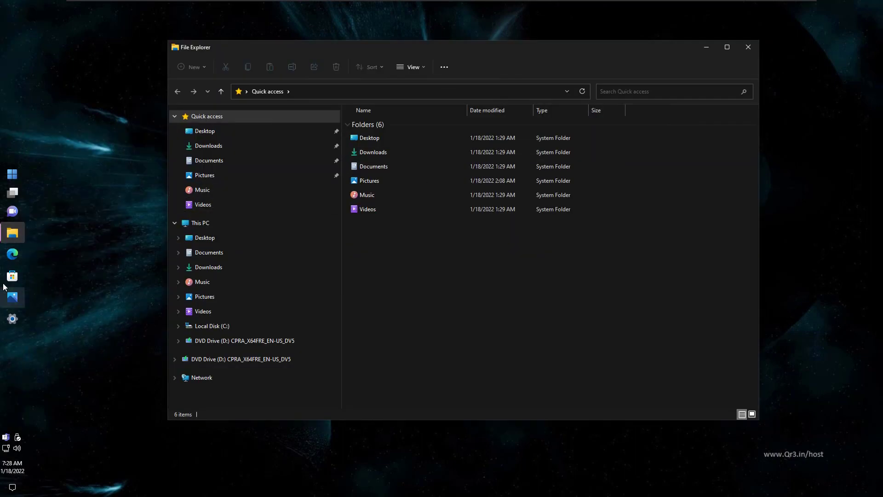
{"action": "left_click", "coordinate": [13, 321]}
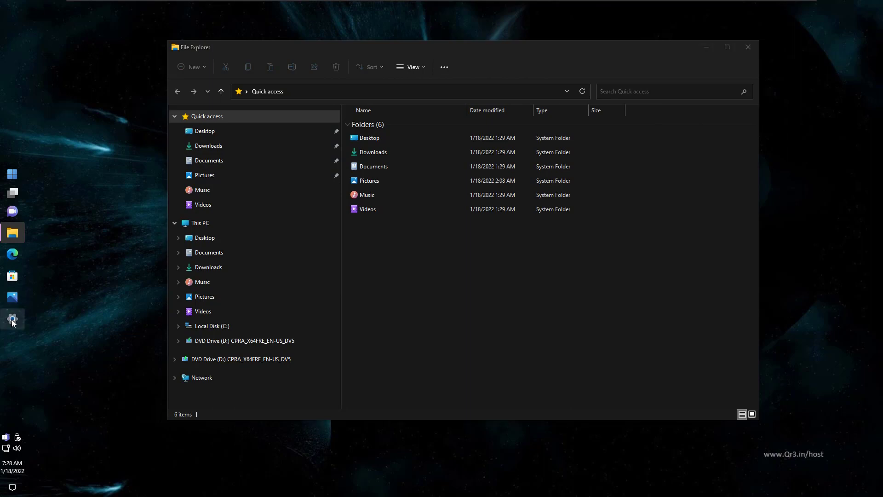
{"action": "left_click", "coordinate": [623, 55]}
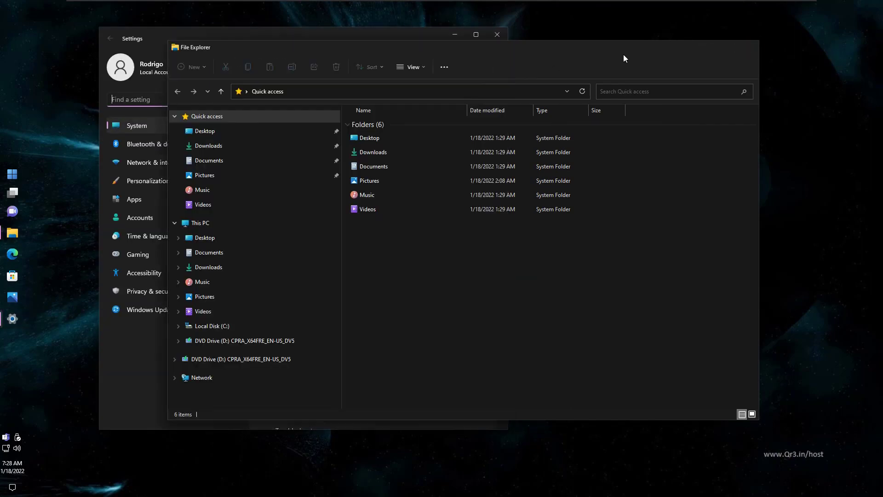
{"action": "left_click_drag", "start_coordinate": [412, 35], "coordinate": [524, 54]}
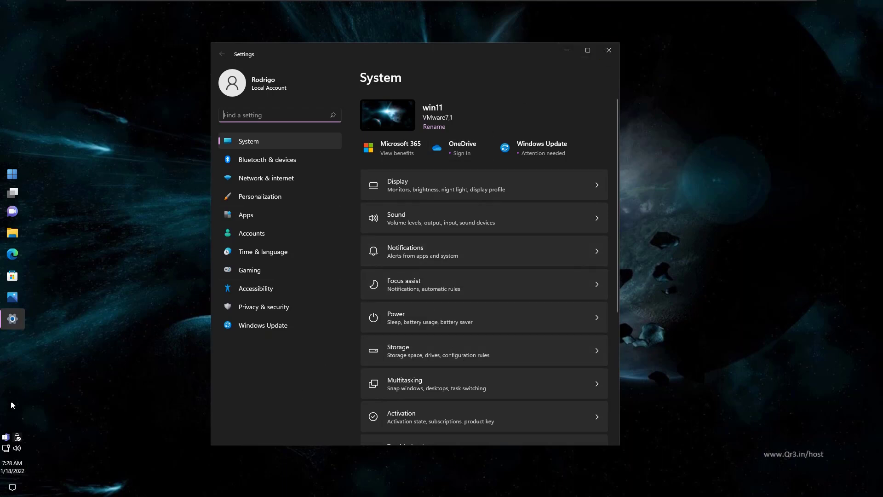
Launch Photos, close Settings and browse the January 2022 photo collection before closing Photos.
{"action": "left_click", "coordinate": [17, 300]}
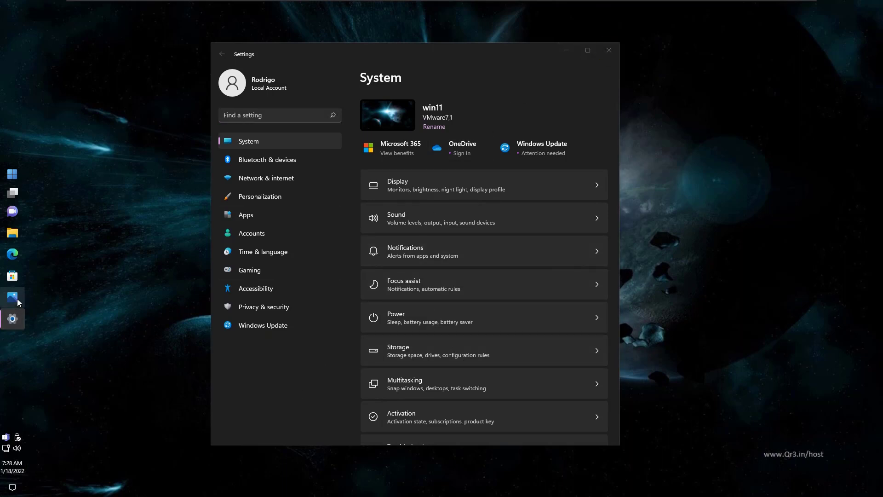
{"action": "left_click", "coordinate": [609, 49]}
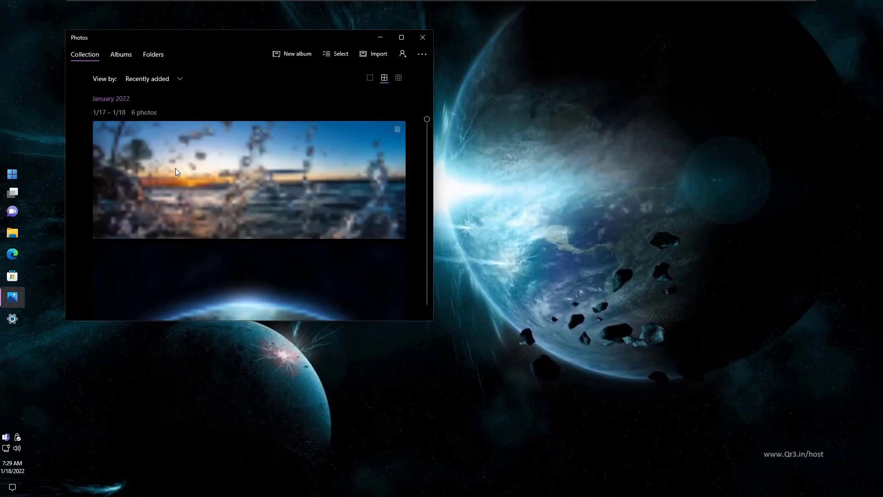
{"action": "scroll", "coordinate": [388, 214], "scroll_direction": "down", "scroll_amount": 5}
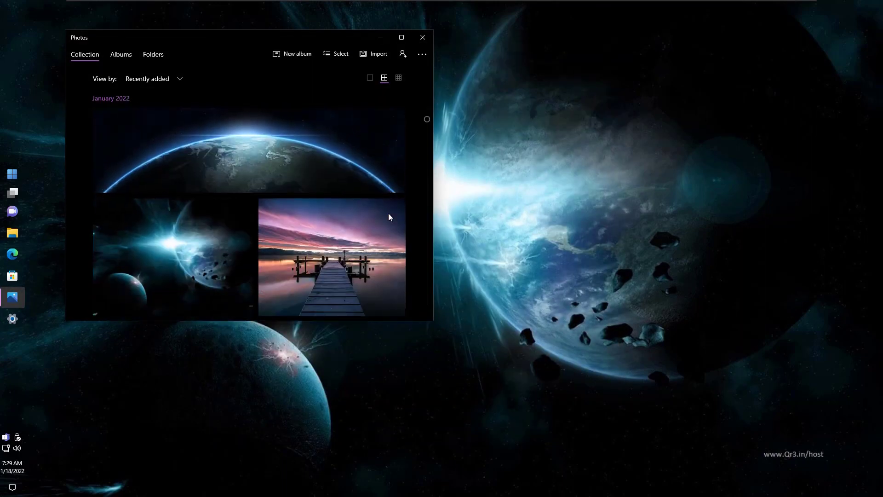
{"action": "scroll", "coordinate": [389, 213], "scroll_direction": "up", "scroll_amount": 5}
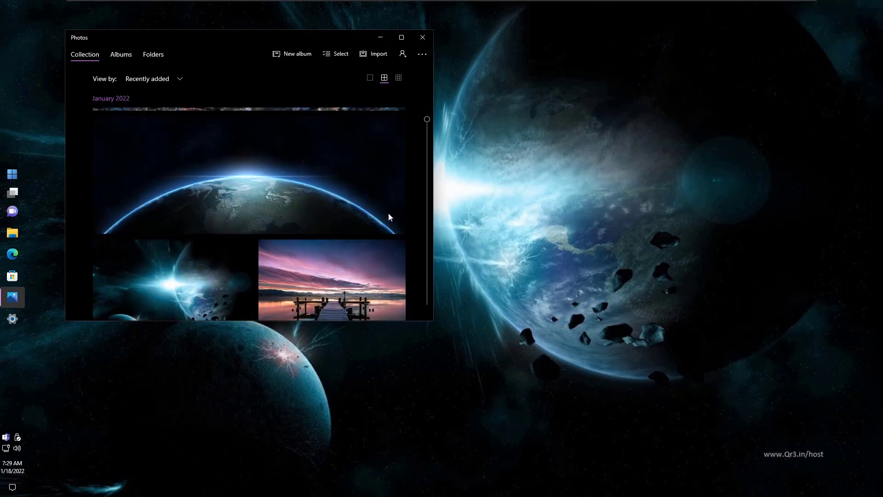
{"action": "left_click", "coordinate": [422, 37]}
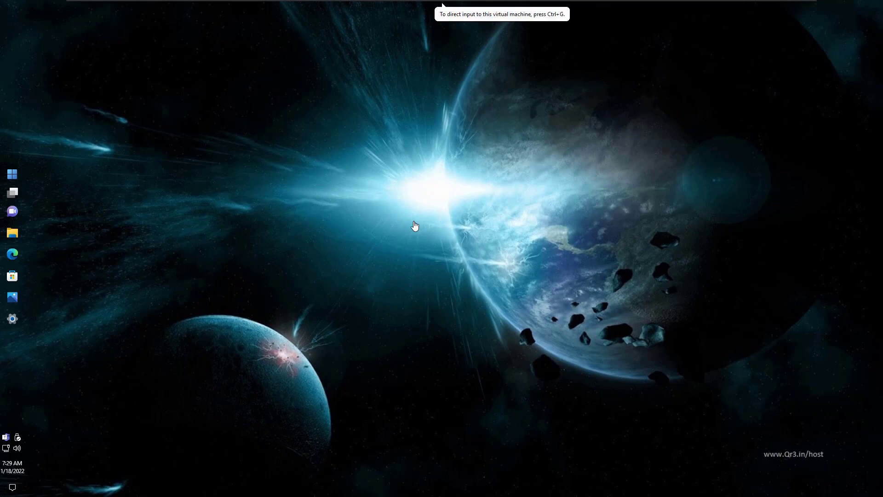
Minimize the Windows 11 virtual machine to return to the host desktop.
{"action": "mouse_move", "coordinate": [434, 1]}
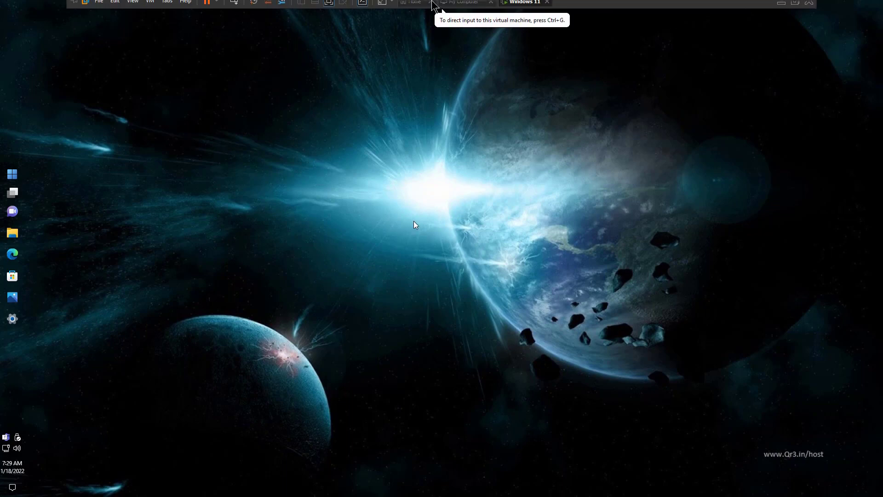
{"action": "left_click", "coordinate": [782, 6]}
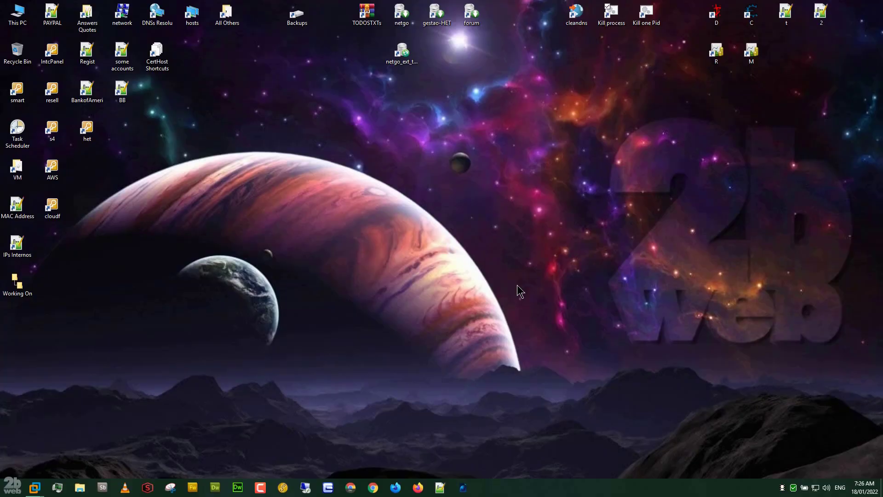